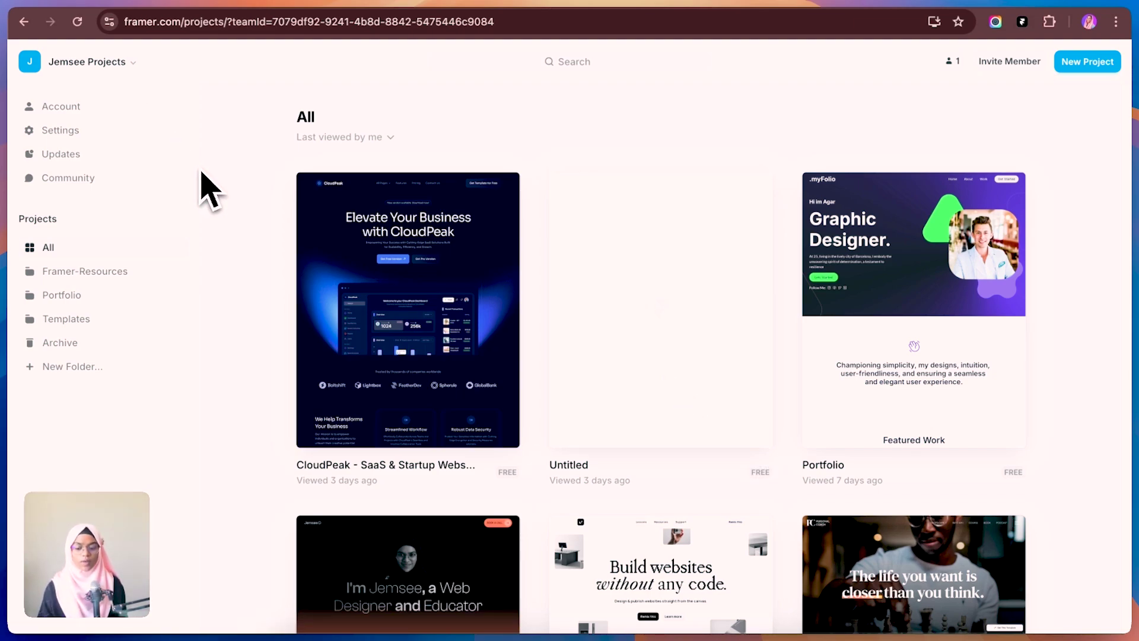
- Review the workspace switcher options, and the Workspaces and Sessions sections of the account settings
click(118, 70)
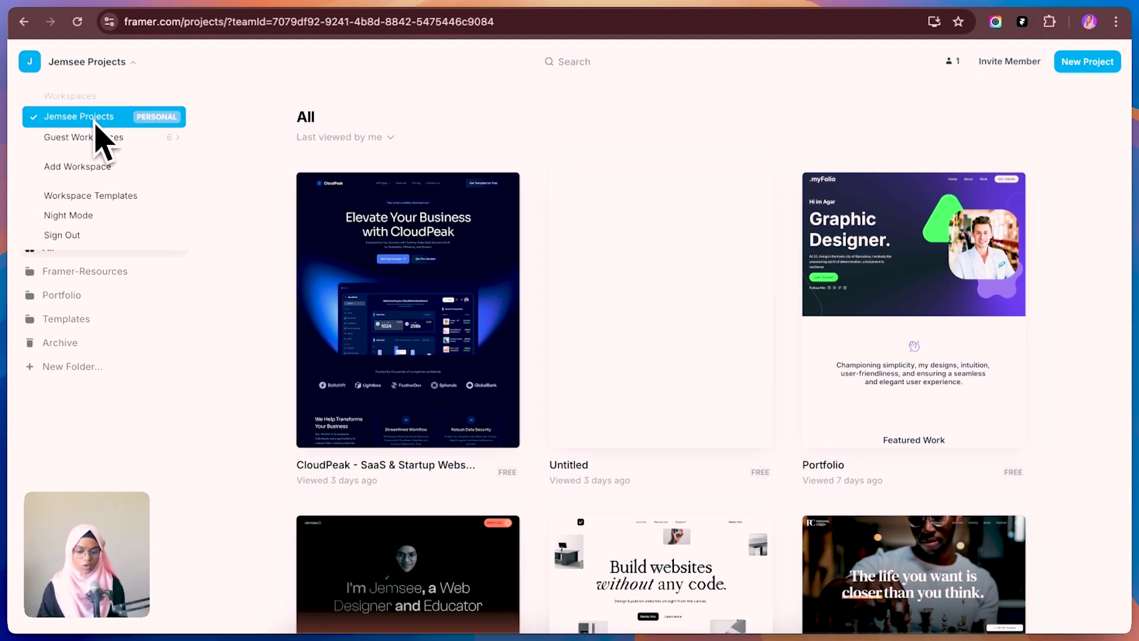
mouse_move(101, 141)
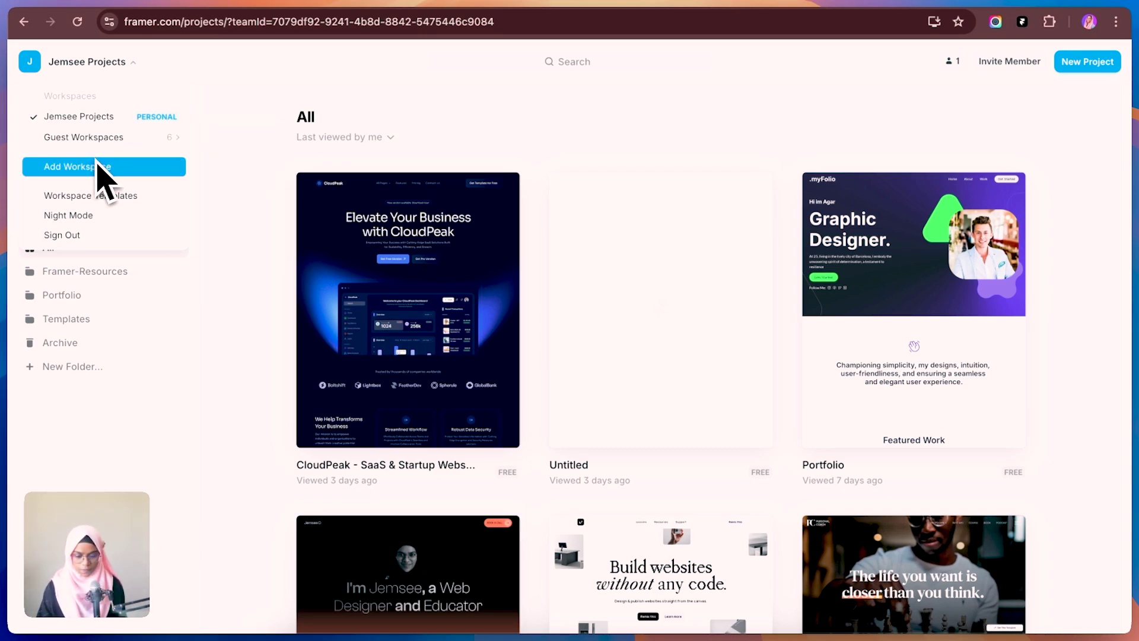
click(84, 217)
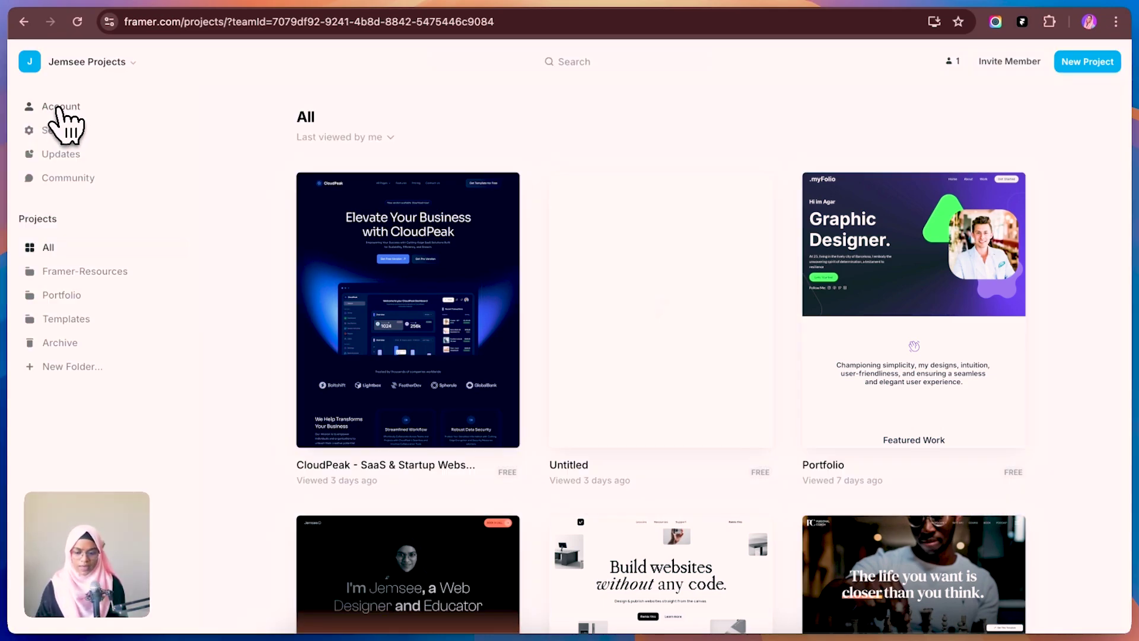
click(60, 108)
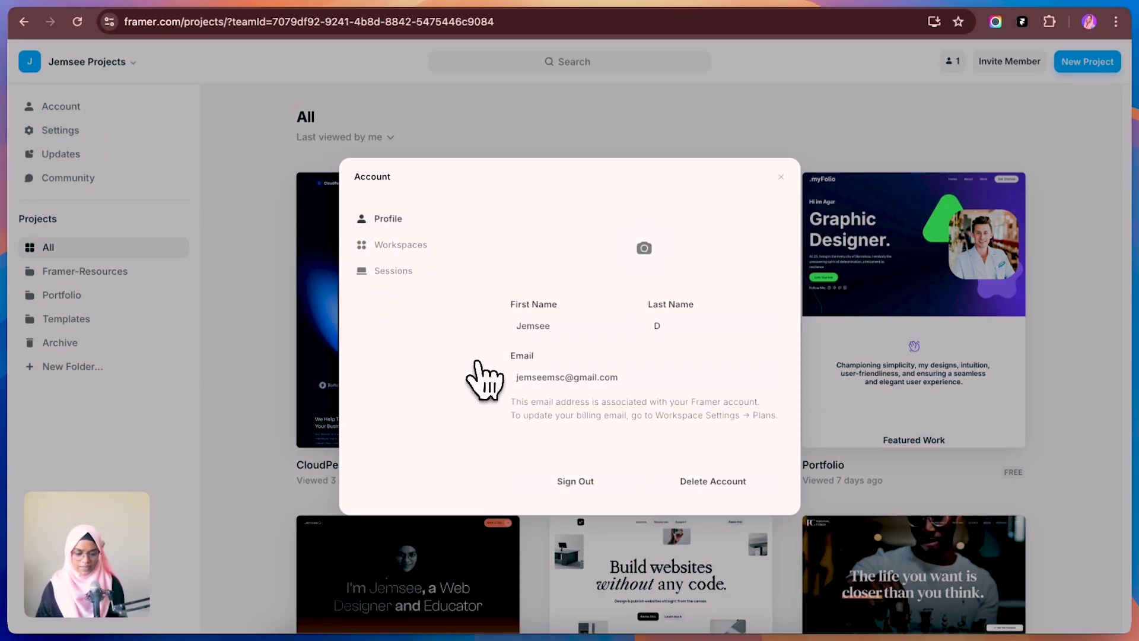
click(410, 245)
click(394, 270)
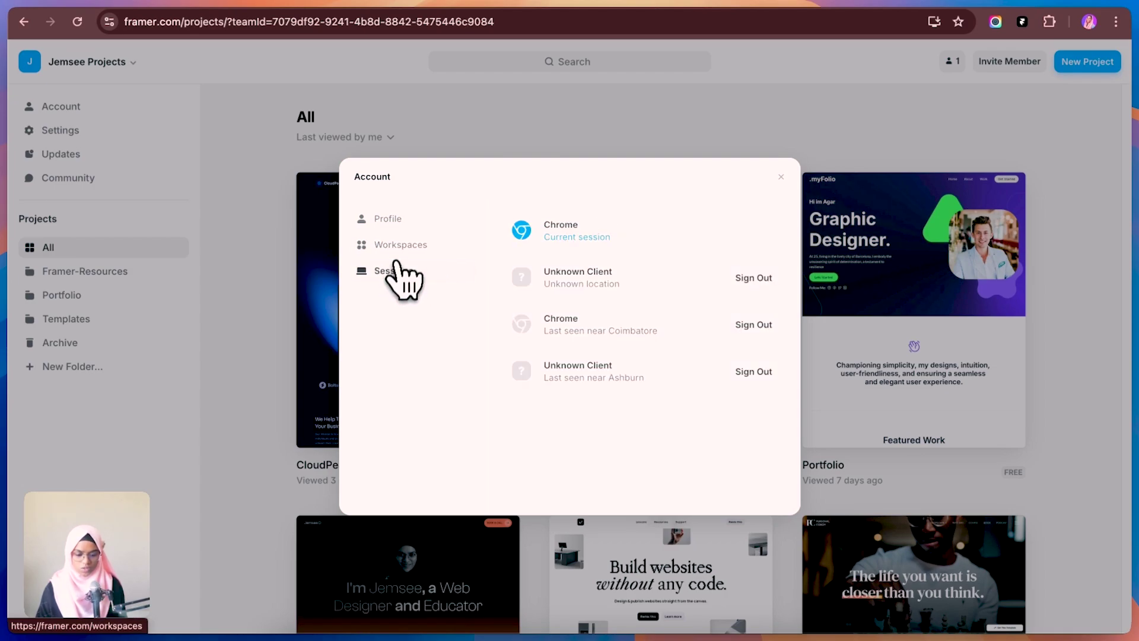
- Review the workspace settings for invites, members, permissions, fonts and details
click(60, 130)
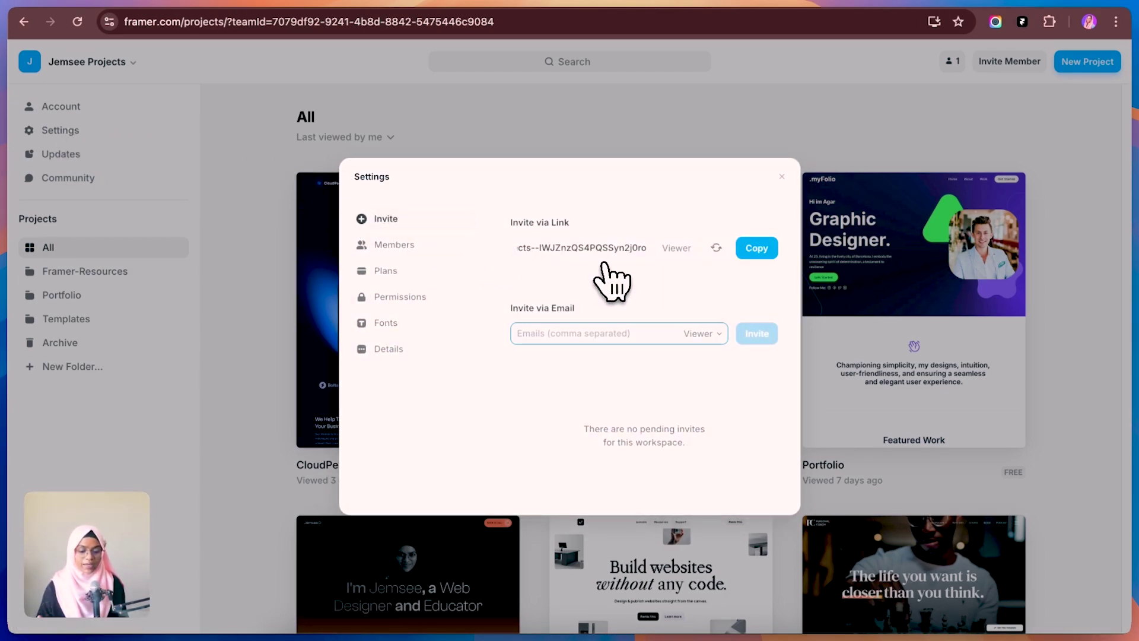
click(373, 246)
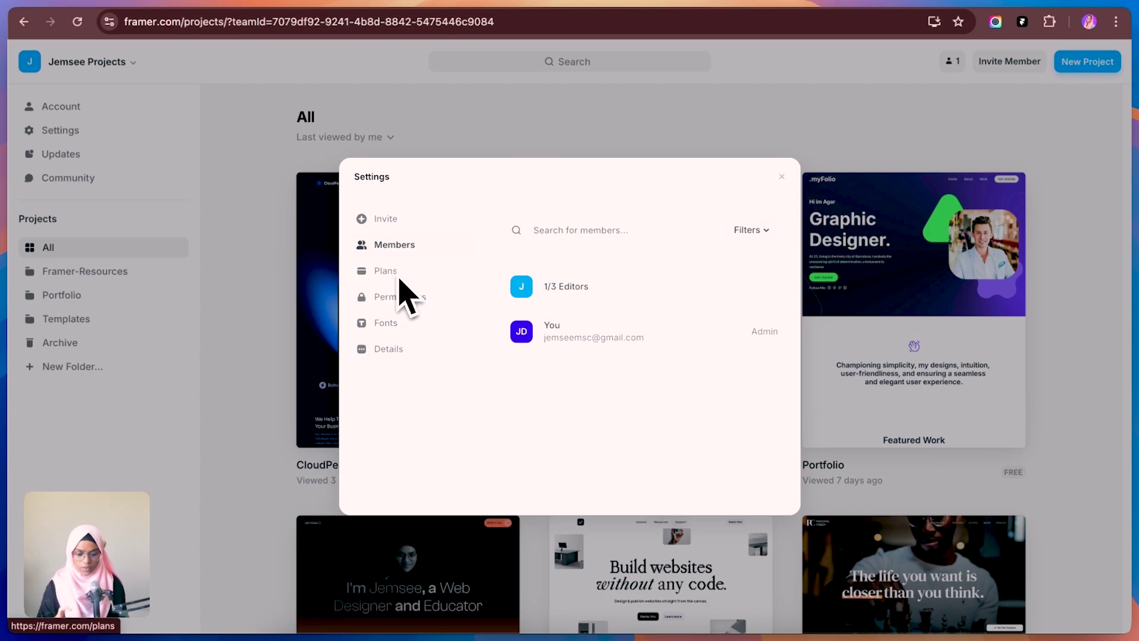
click(403, 300)
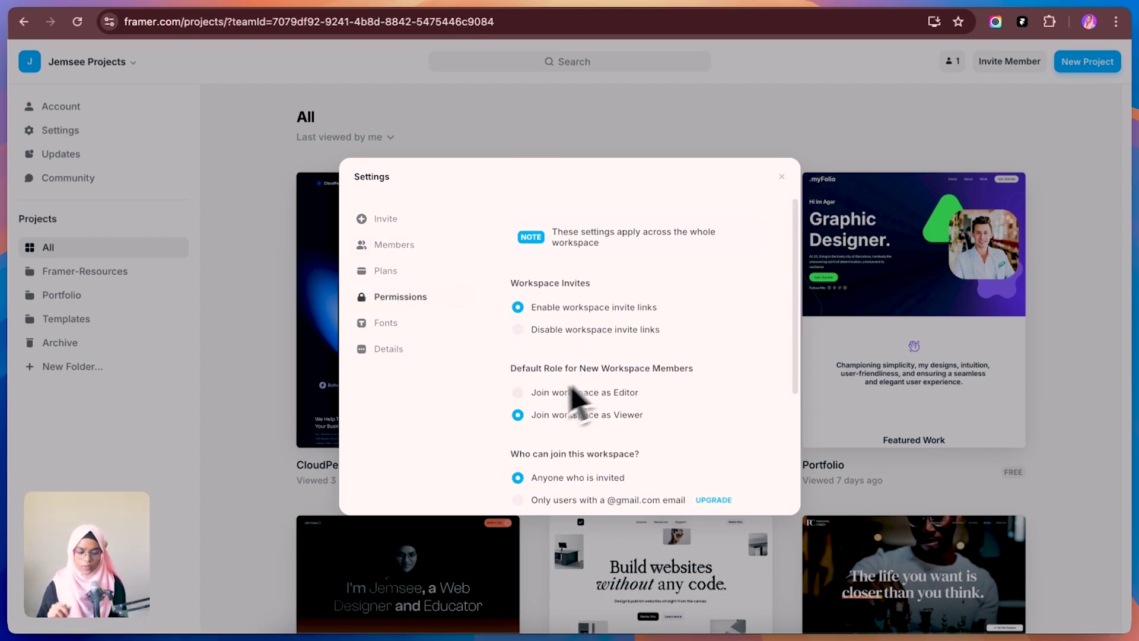
click(397, 326)
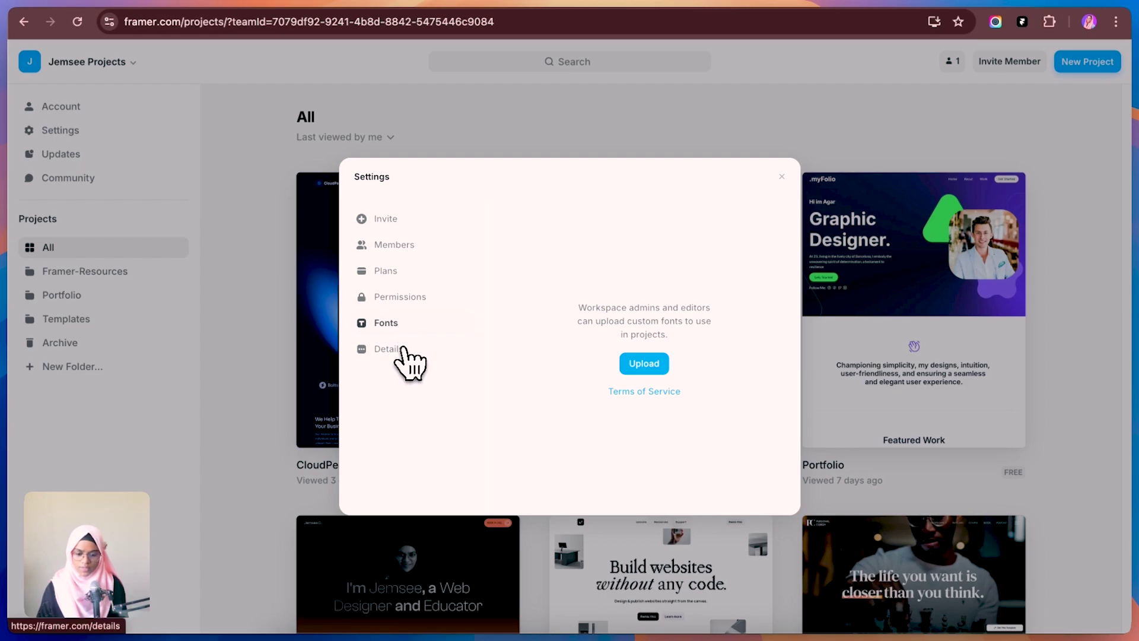
click(398, 349)
click(289, 268)
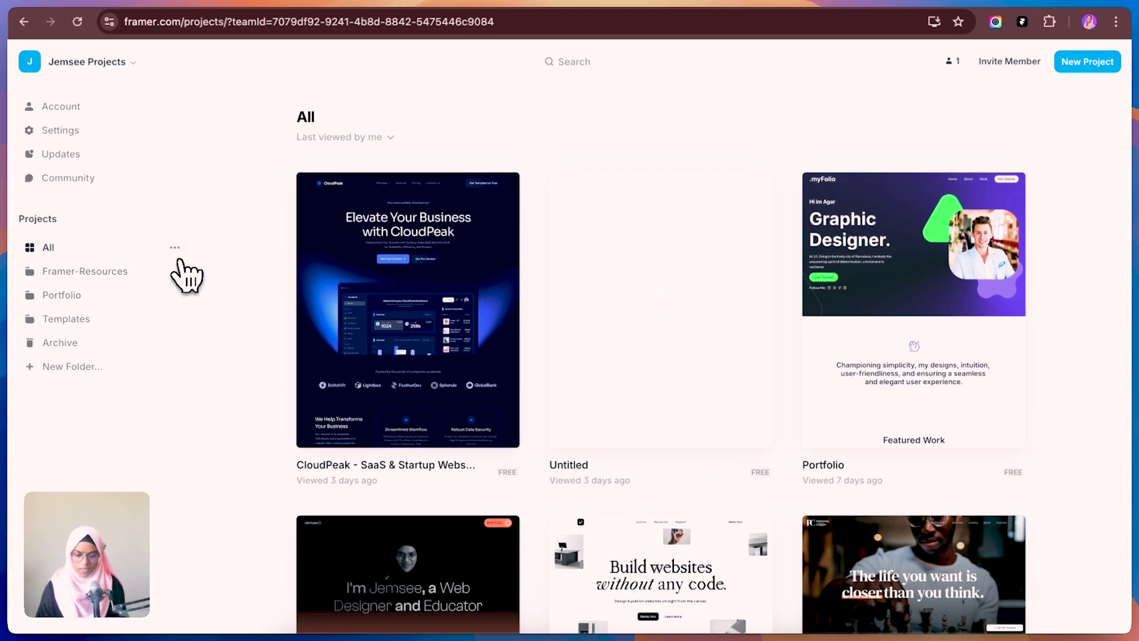
- Check the options of the All projects folder, the project search and the member invitation form
click(174, 249)
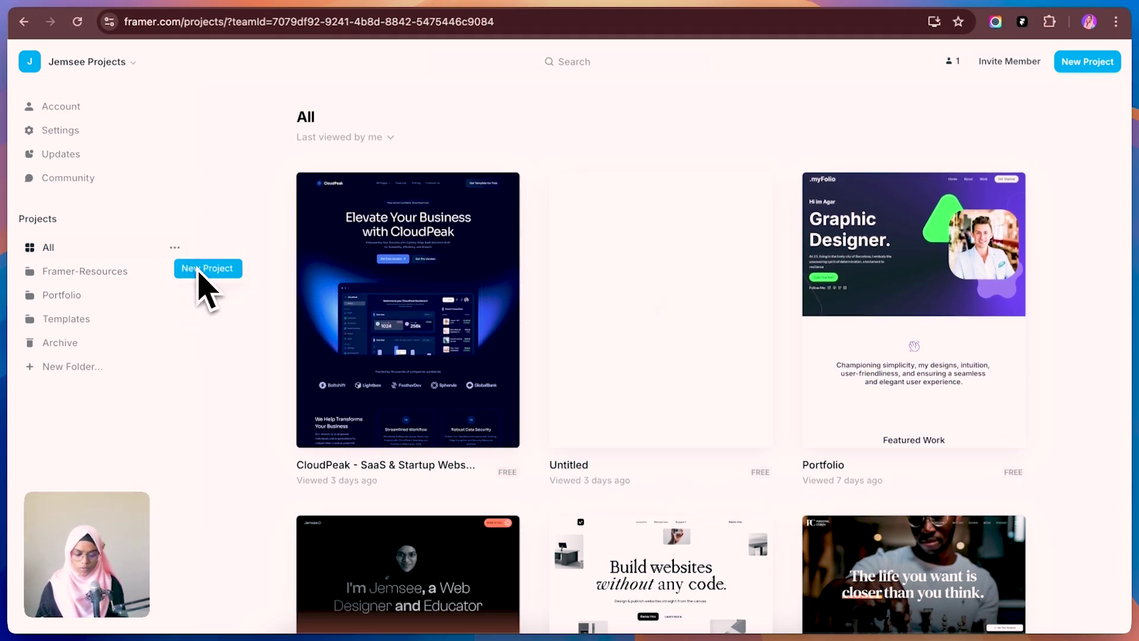
click(205, 270)
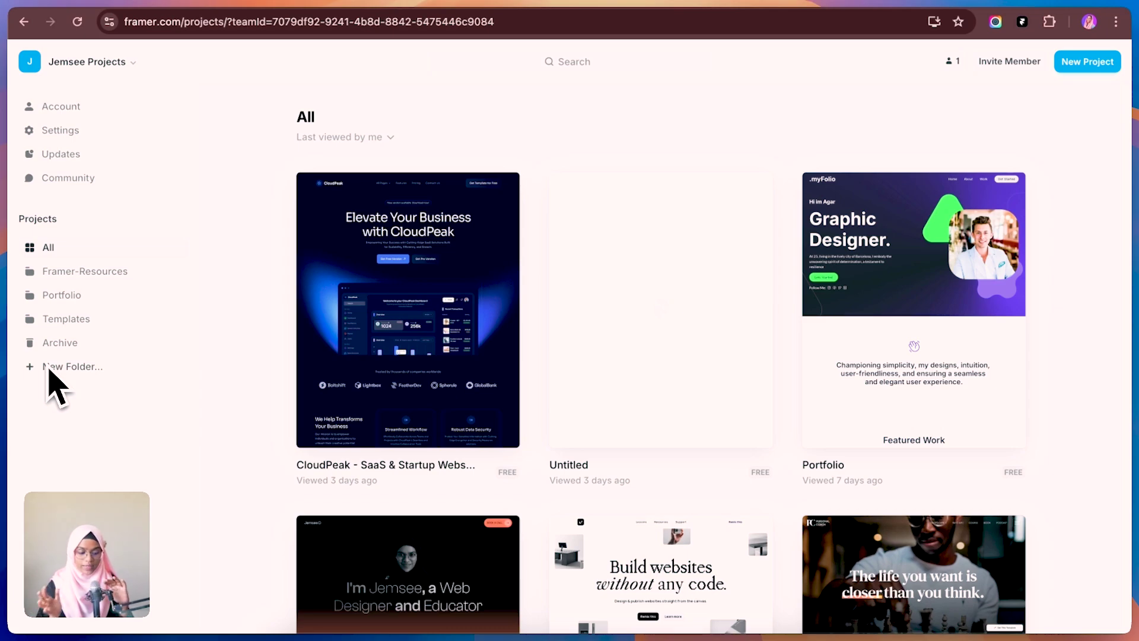
click(568, 59)
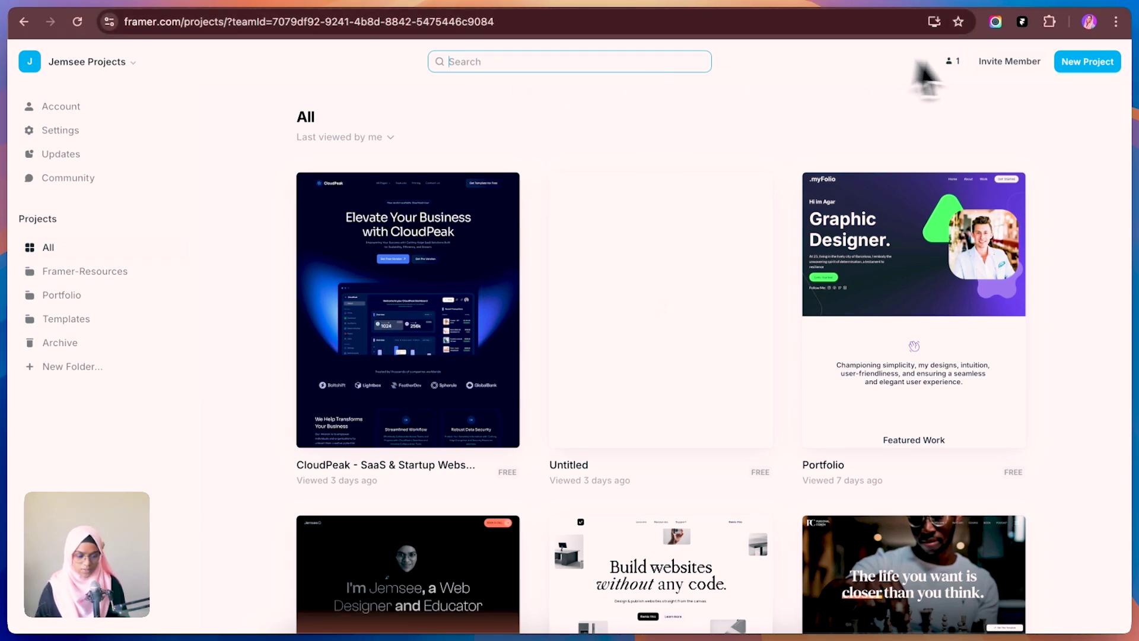
click(1001, 83)
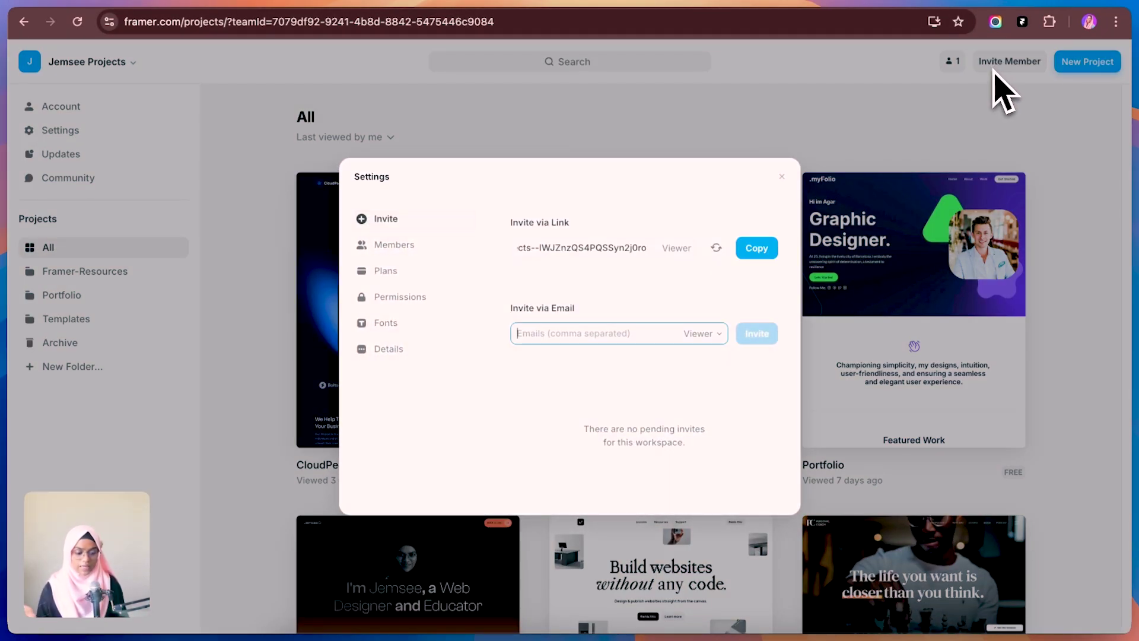
click(1000, 95)
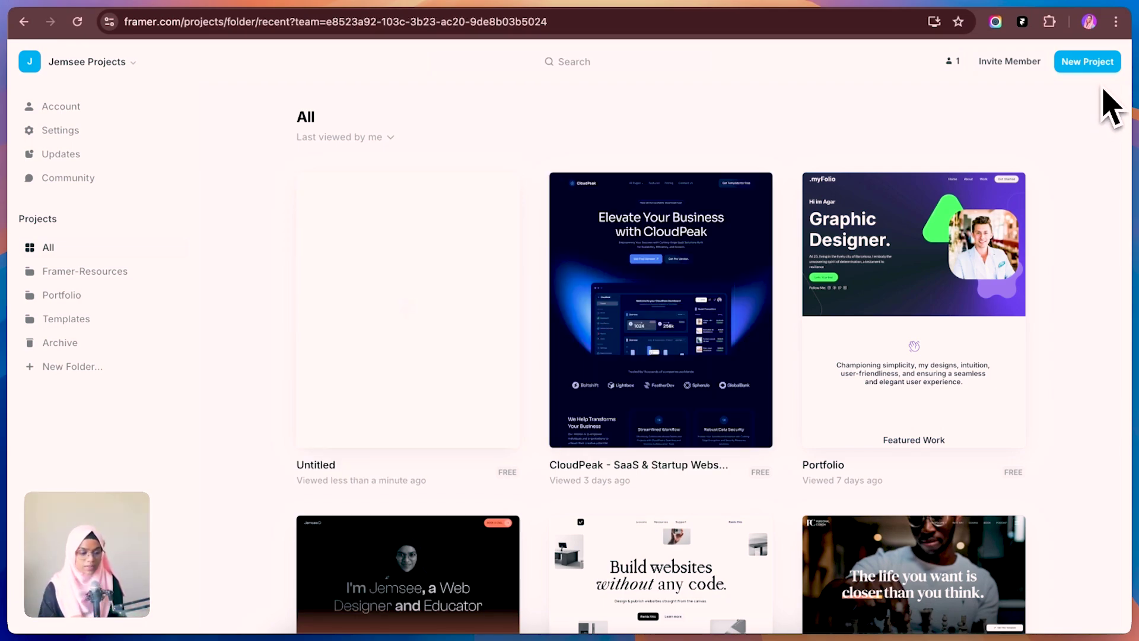
- Create a new blank project
click(1091, 62)
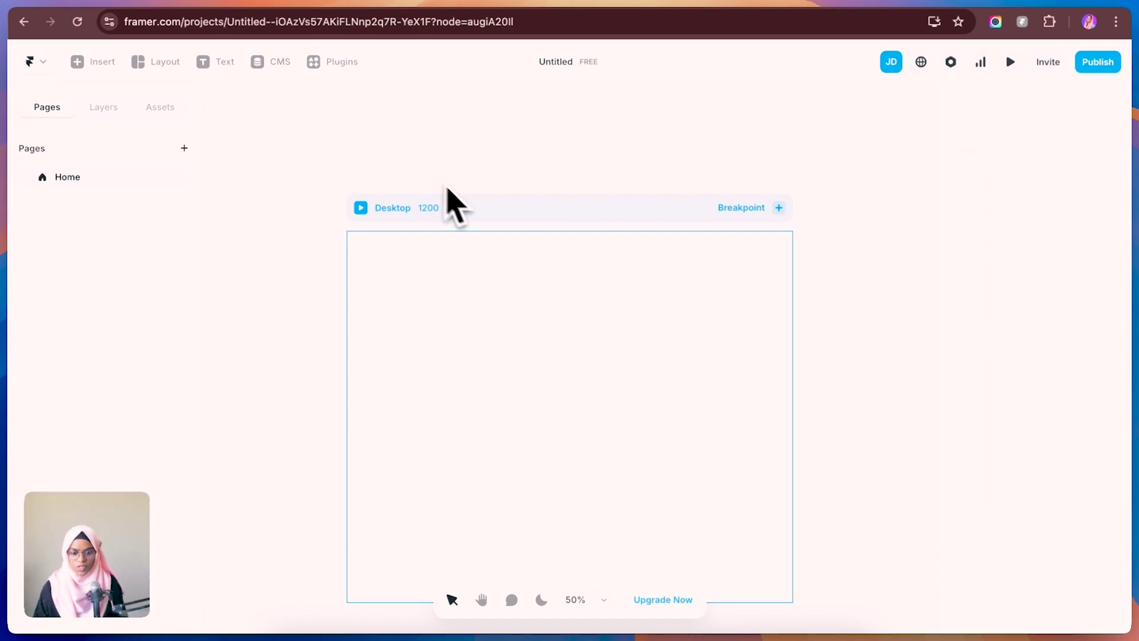
click(442, 185)
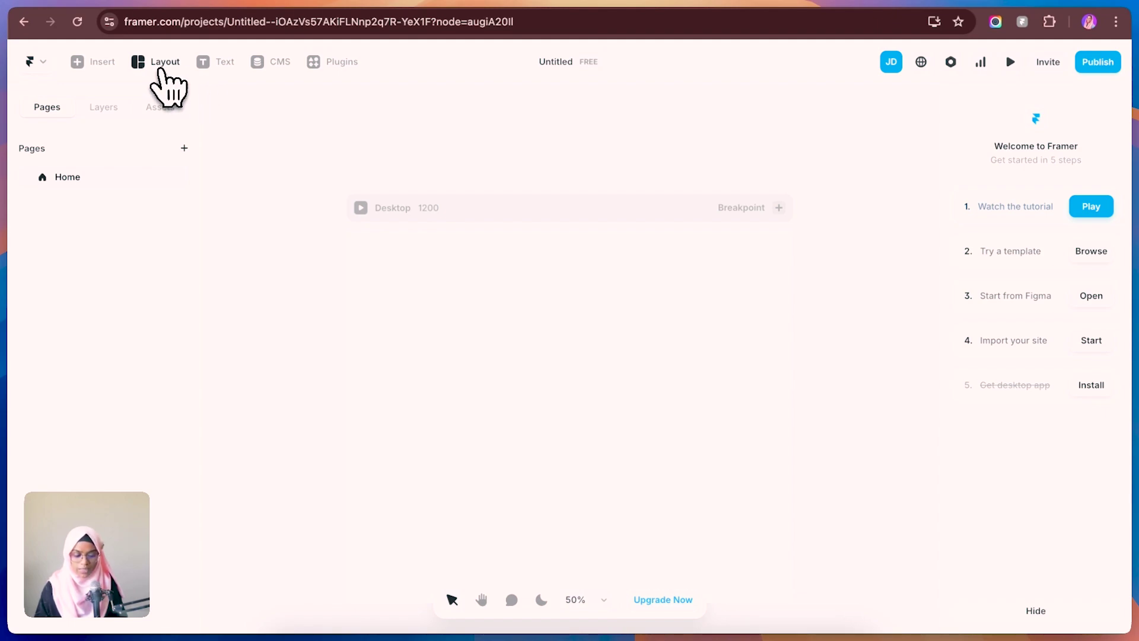
- Draw a frame about 862 by 424 on the Desktop breakpoint and move it to about 190 from the top
click(161, 70)
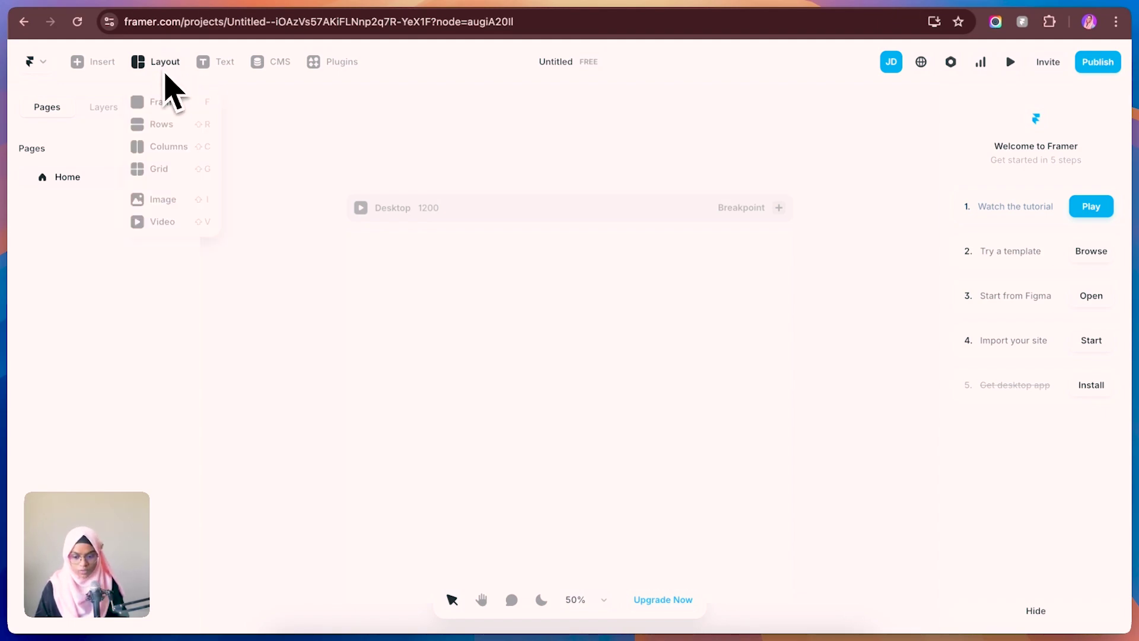
click(175, 104)
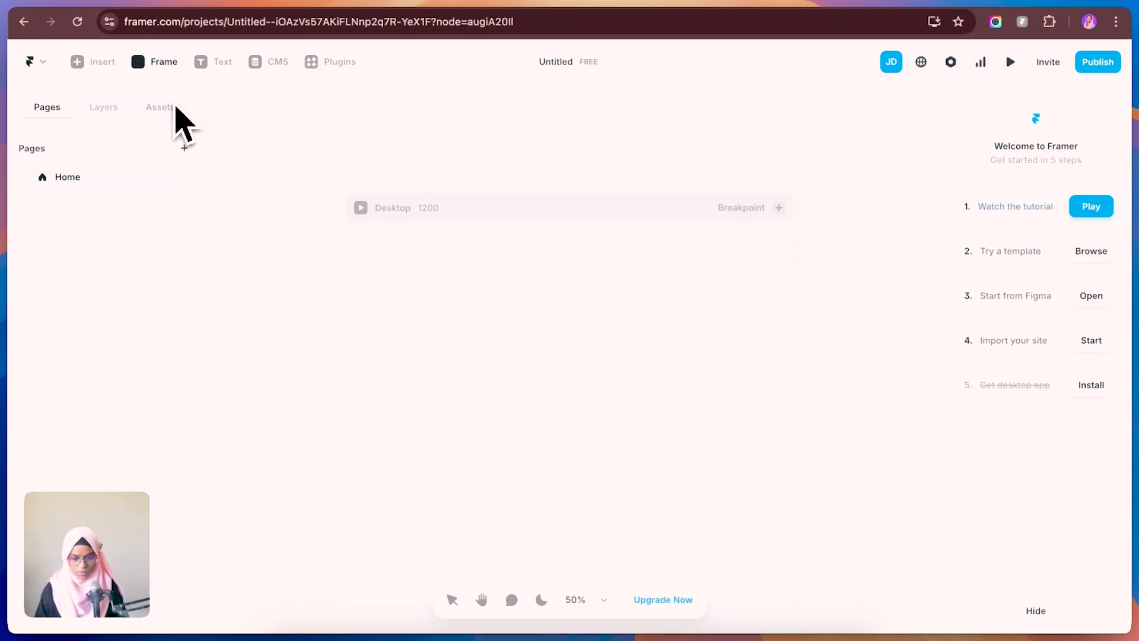
drag(371, 264, 692, 421)
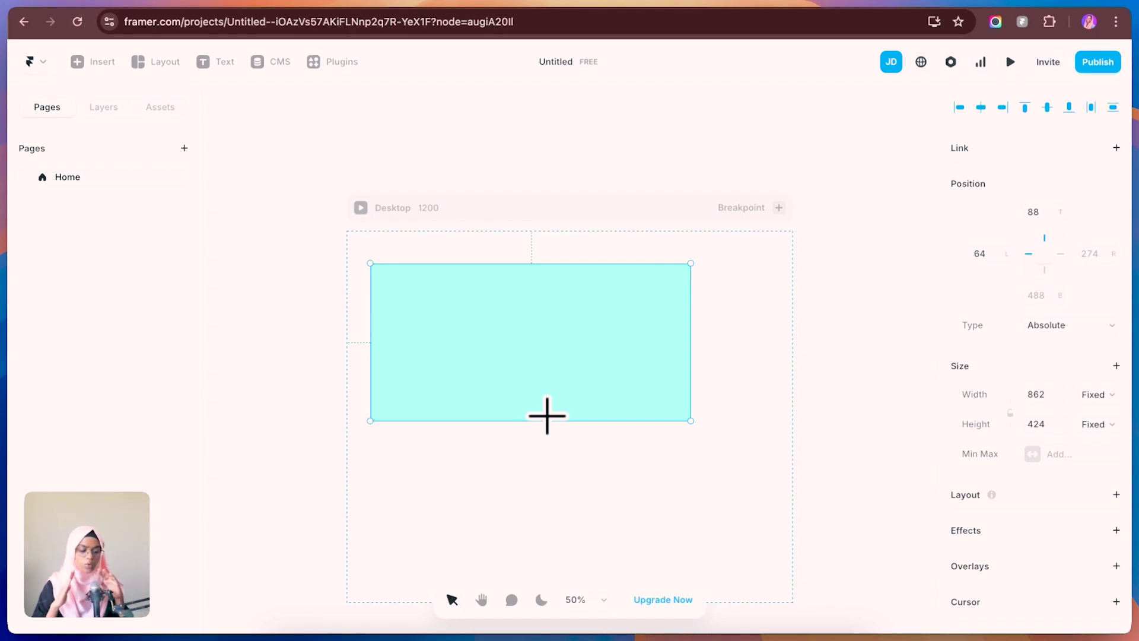
mouse_move(482, 304)
mouse_down()
mouse_move(468, 314)
mouse_move(468, 295)
mouse_up()
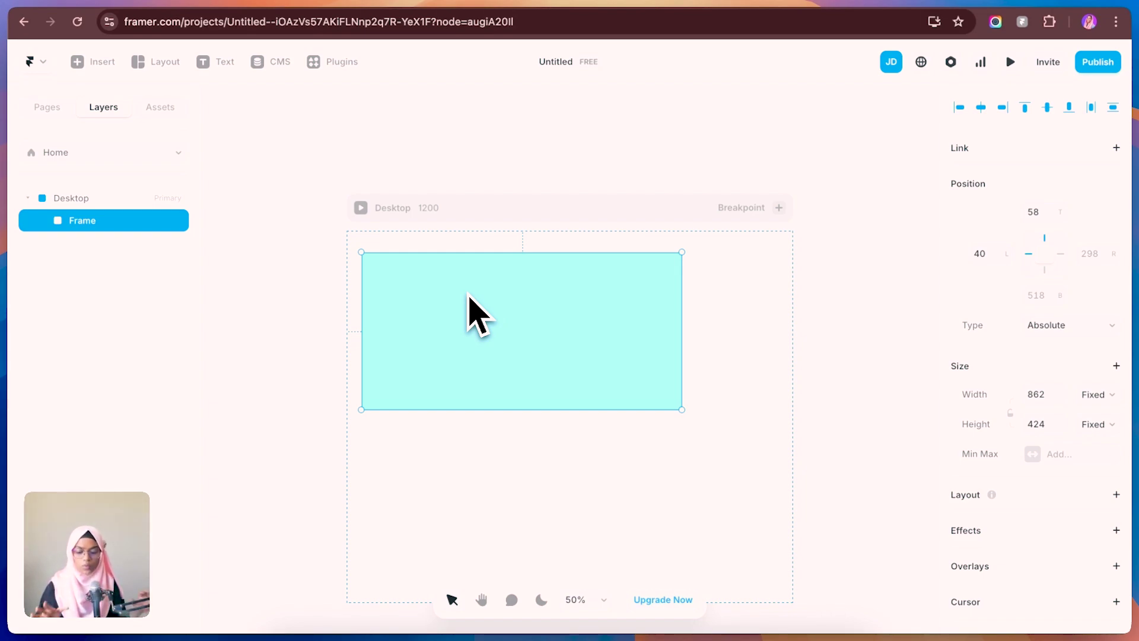
key(ctrl+z)
- Draw two frames side by side inside the large frame, about 388 by 260 and 316 by 232, with their top edges aligned
key(f)
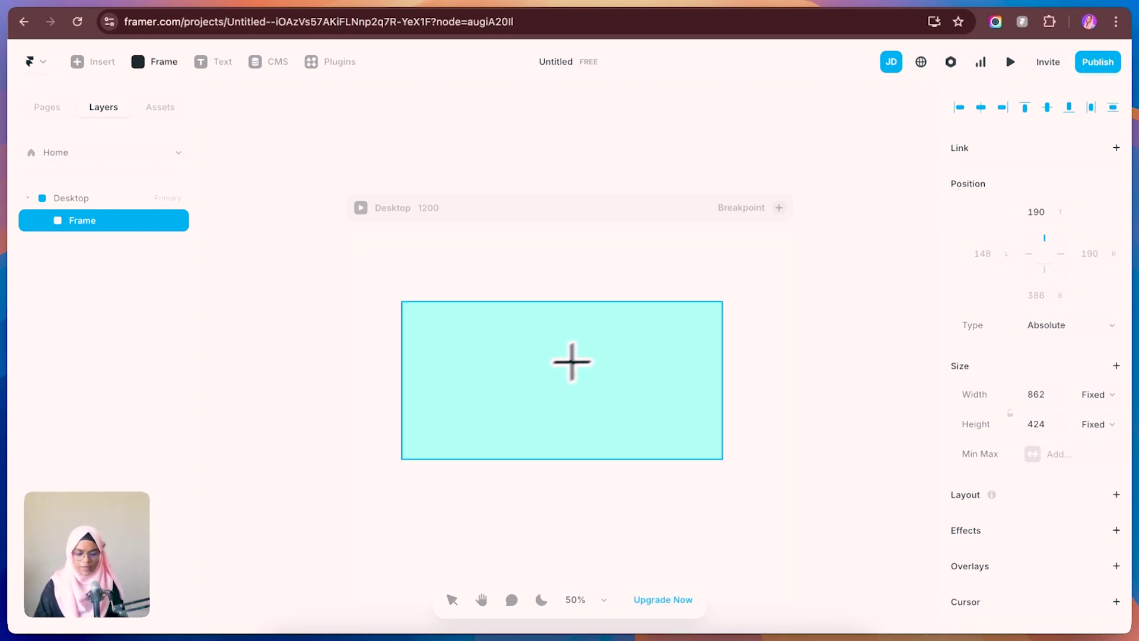
mouse_move(411, 310)
mouse_down()
mouse_move(518, 407)
mouse_move(558, 416)
mouse_up()
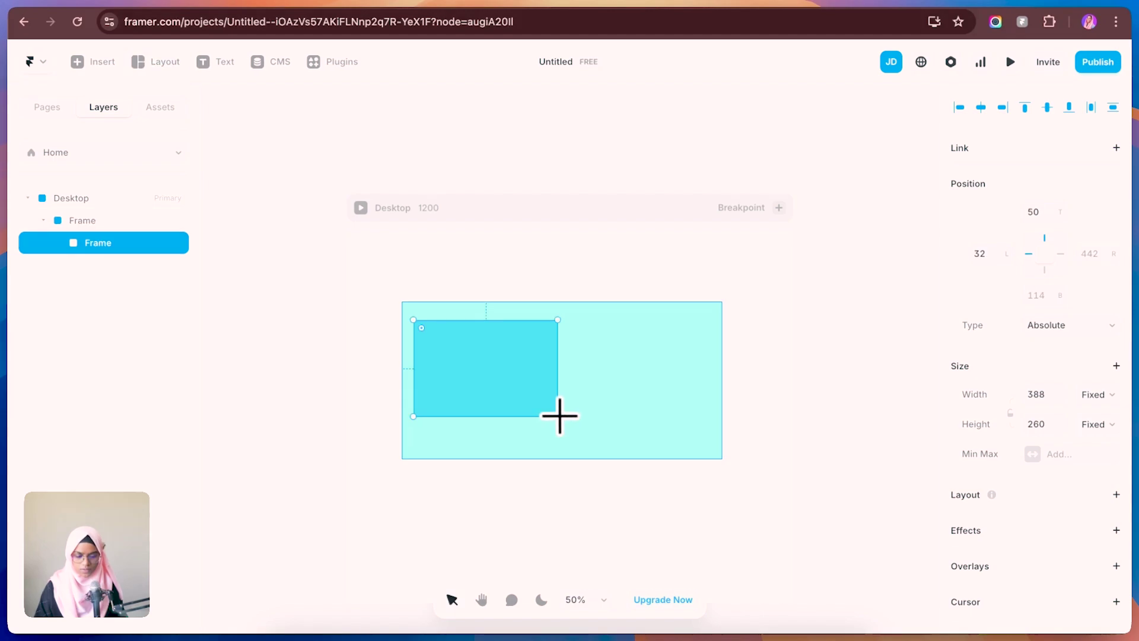
drag(583, 350, 701, 437)
drag(622, 401, 608, 371)
- Shorten the larger inner frame to match its neighbour's height and move the smaller frame close beside it
click(482, 371)
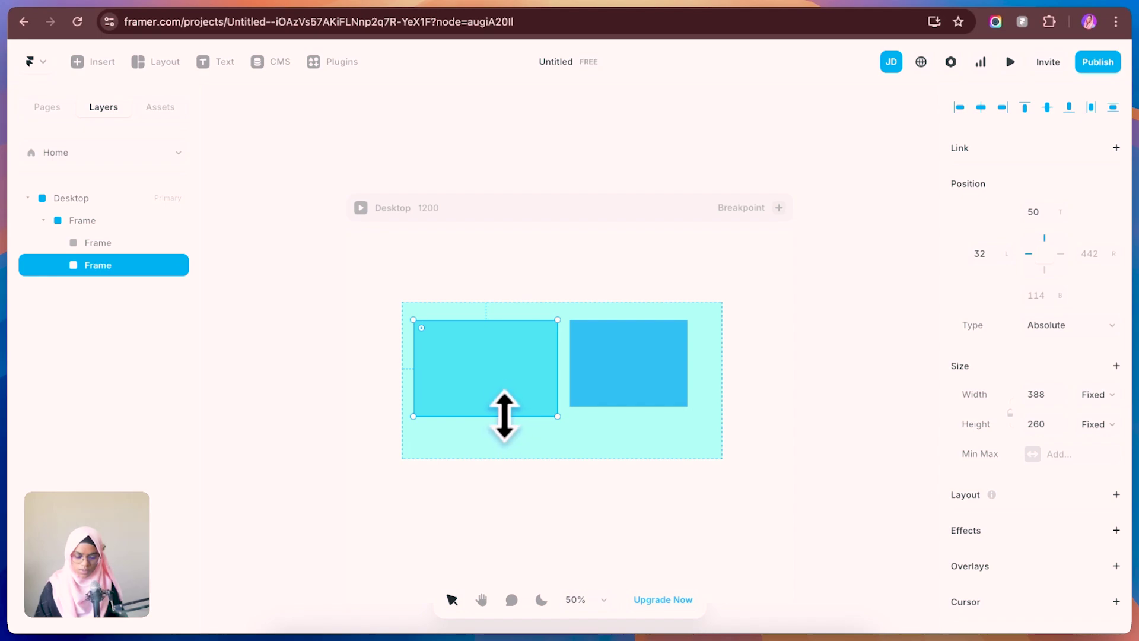
drag(504, 415, 504, 407)
drag(633, 371, 620, 358)
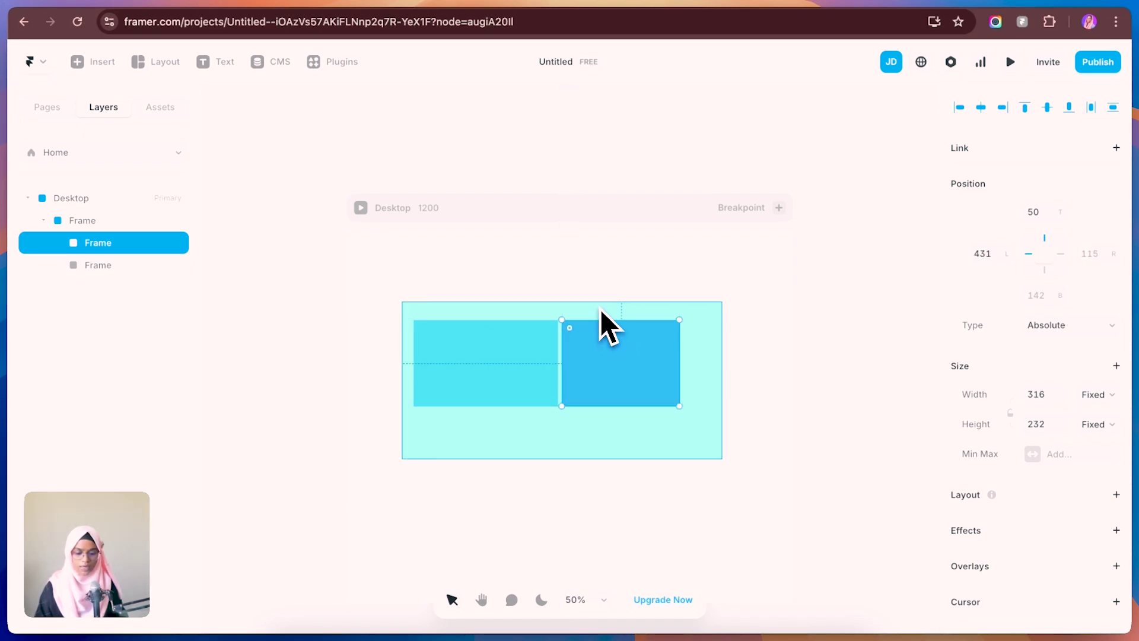
- Apply a layout to the outer frame so its two inner frames are arranged as a horizontal stack
click(600, 311)
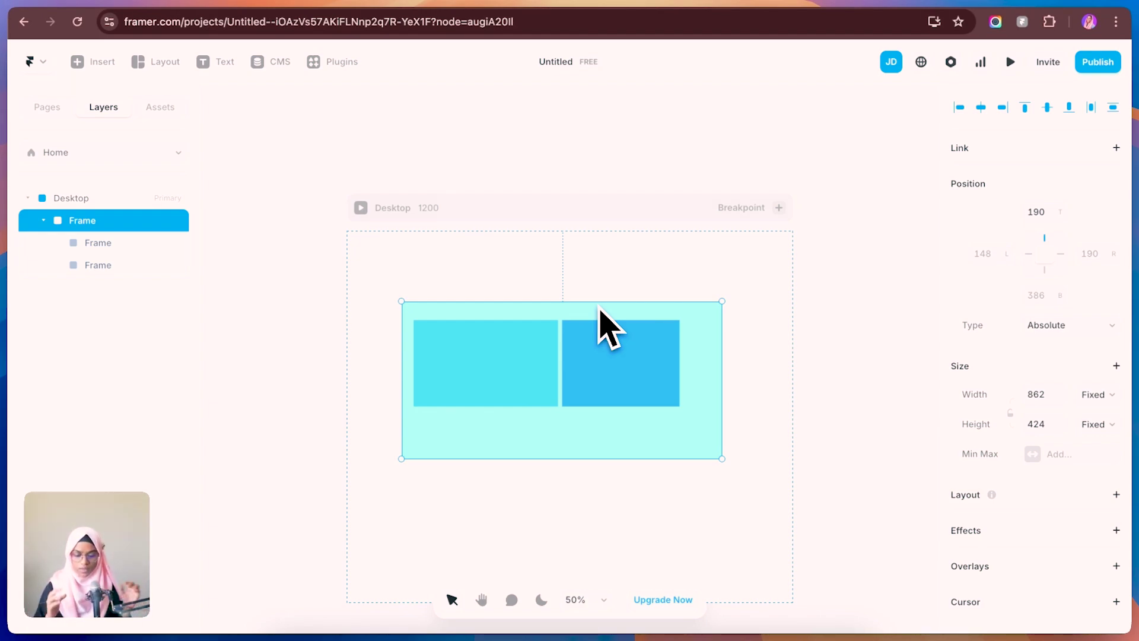
scroll(599, 307, down, 1)
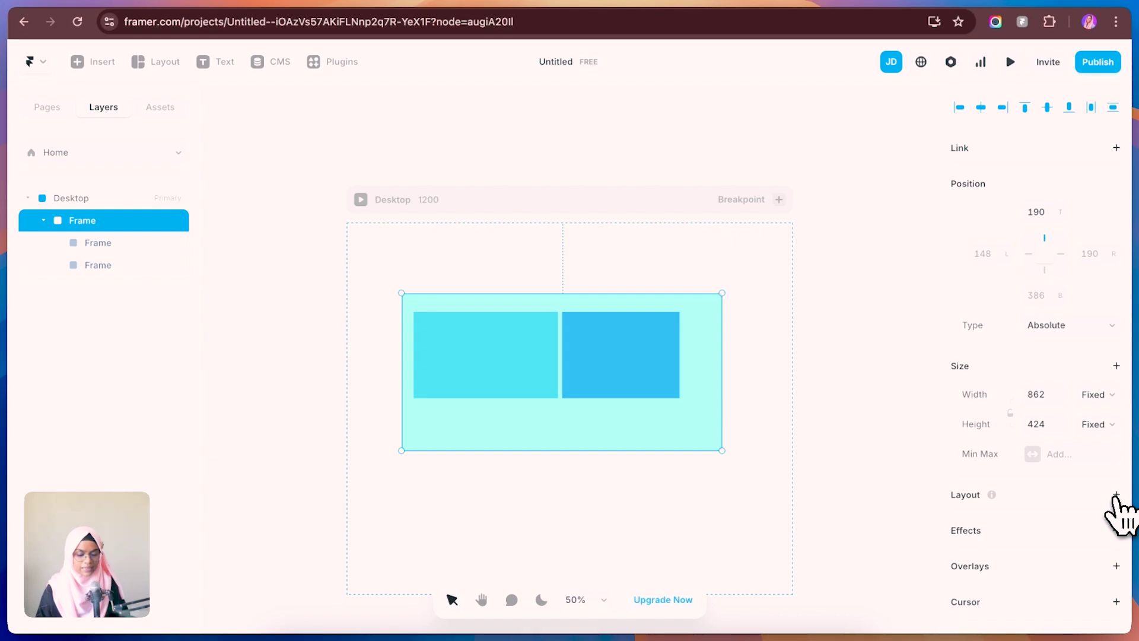
click(1114, 496)
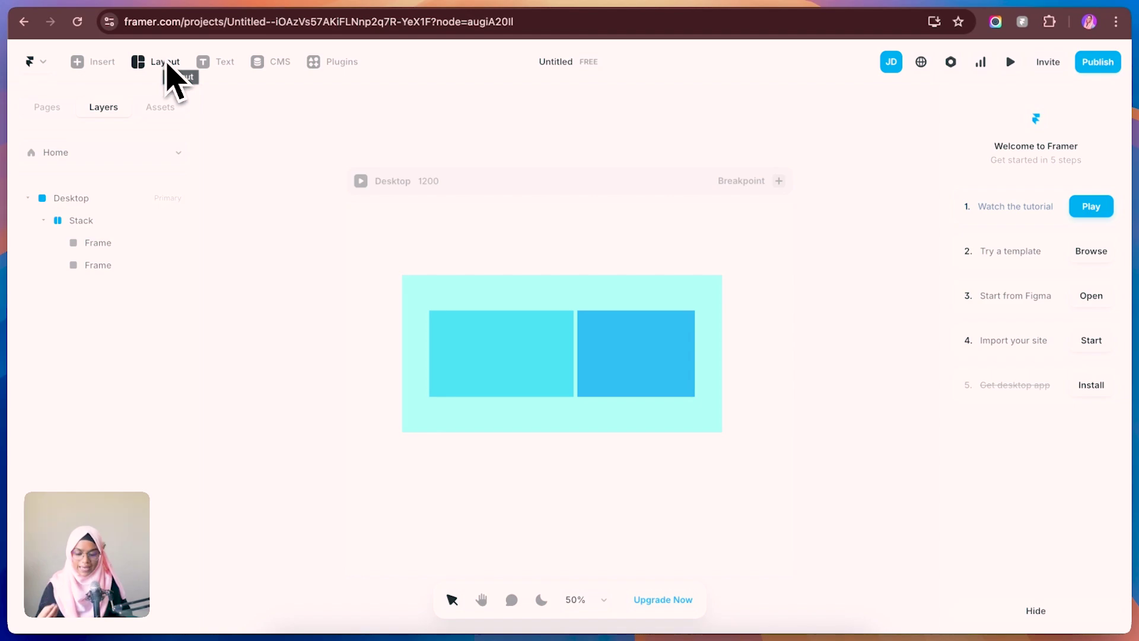
- Add the text "fgfsfsfdsewrew" inside the light-blue inner frame
click(221, 62)
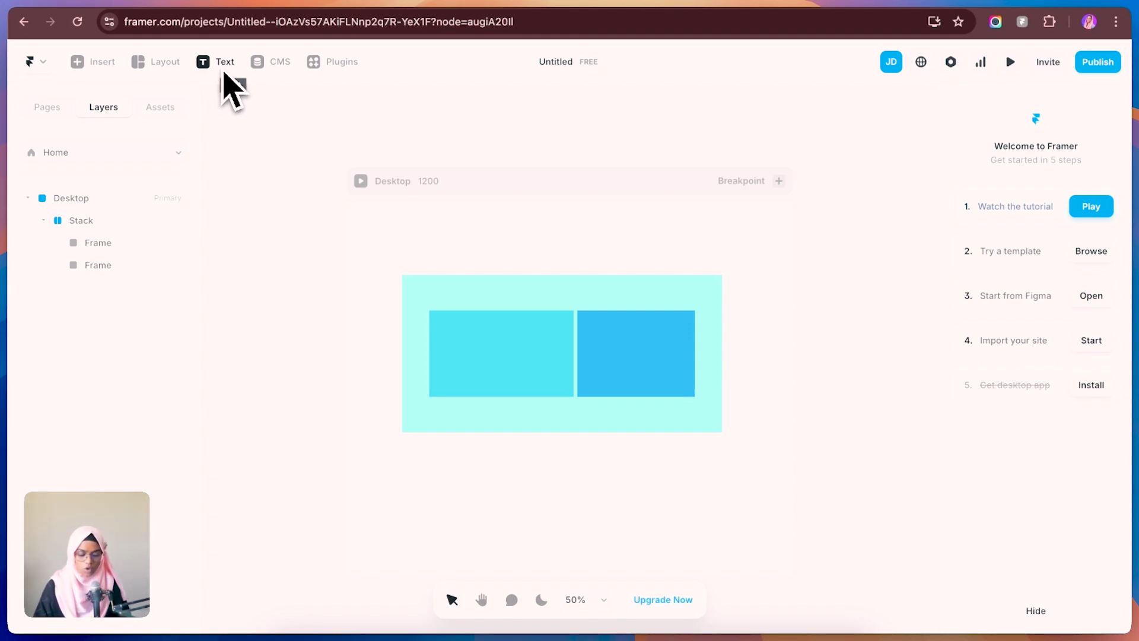
click(466, 339)
text(fgf)
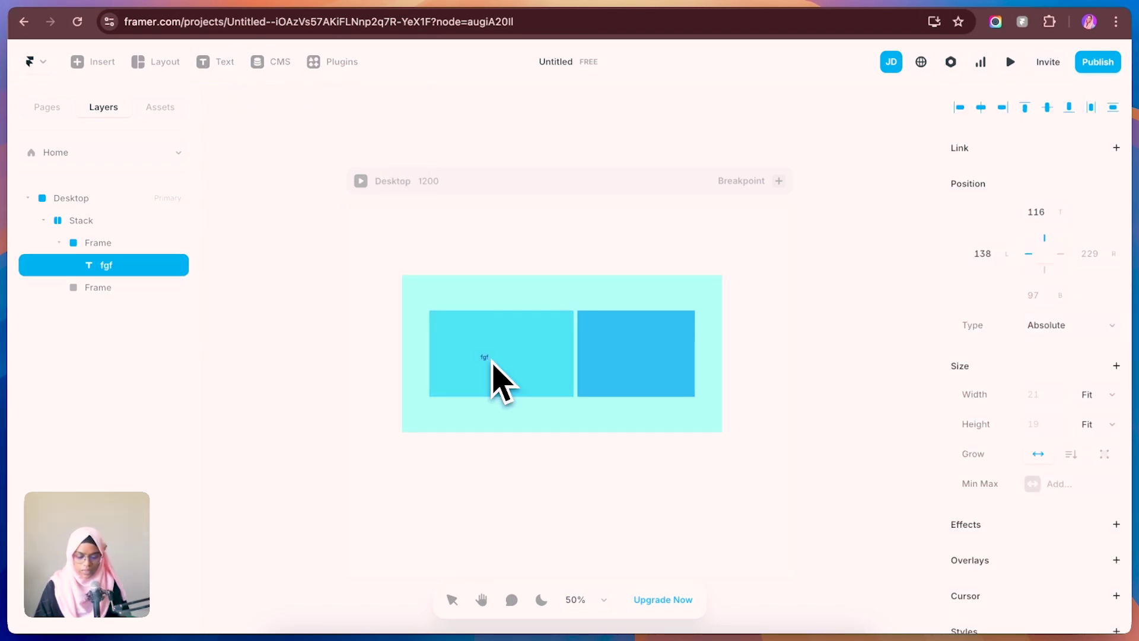
text(sfsfdsewrew)
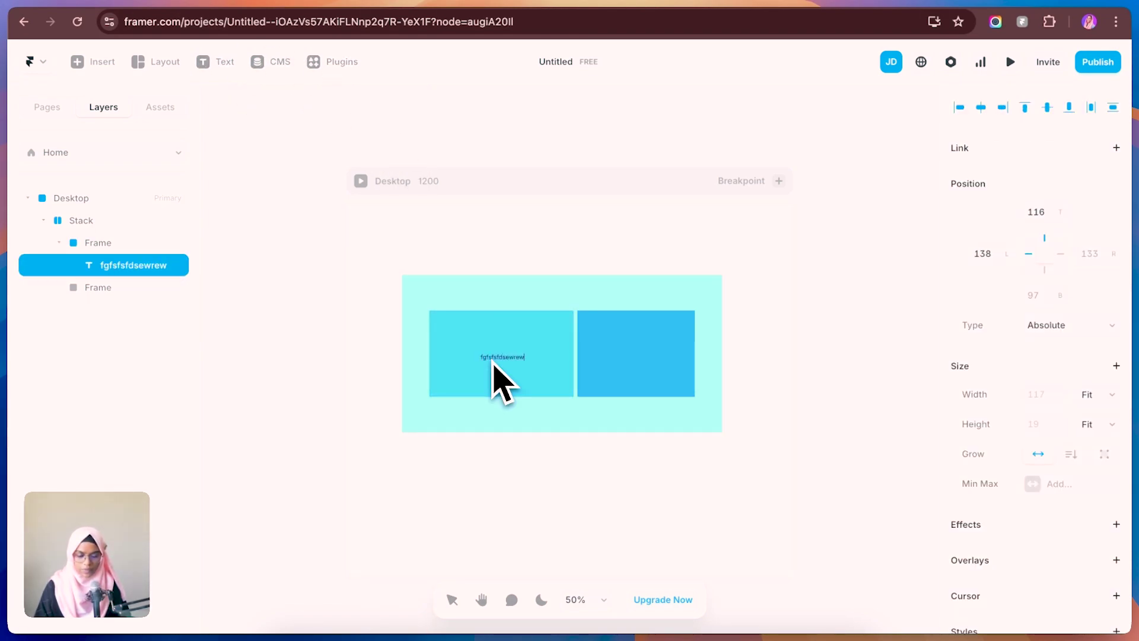
key(Escape)
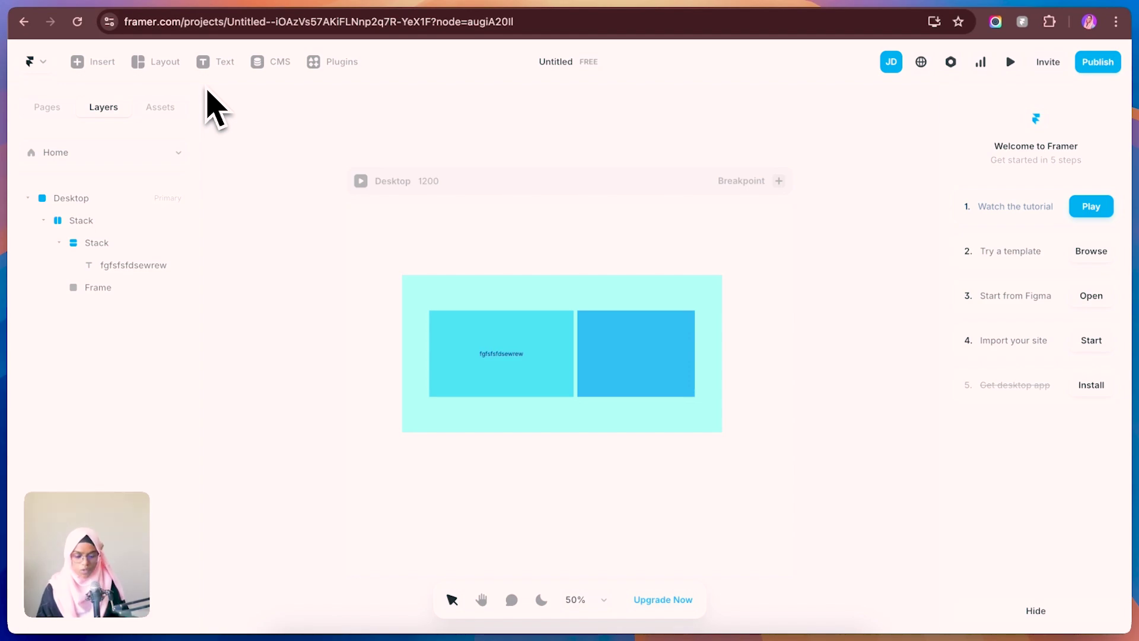
- Search the insertable elements for "image" and place a 400 by 300 Image element below the stack
click(90, 63)
text(image)
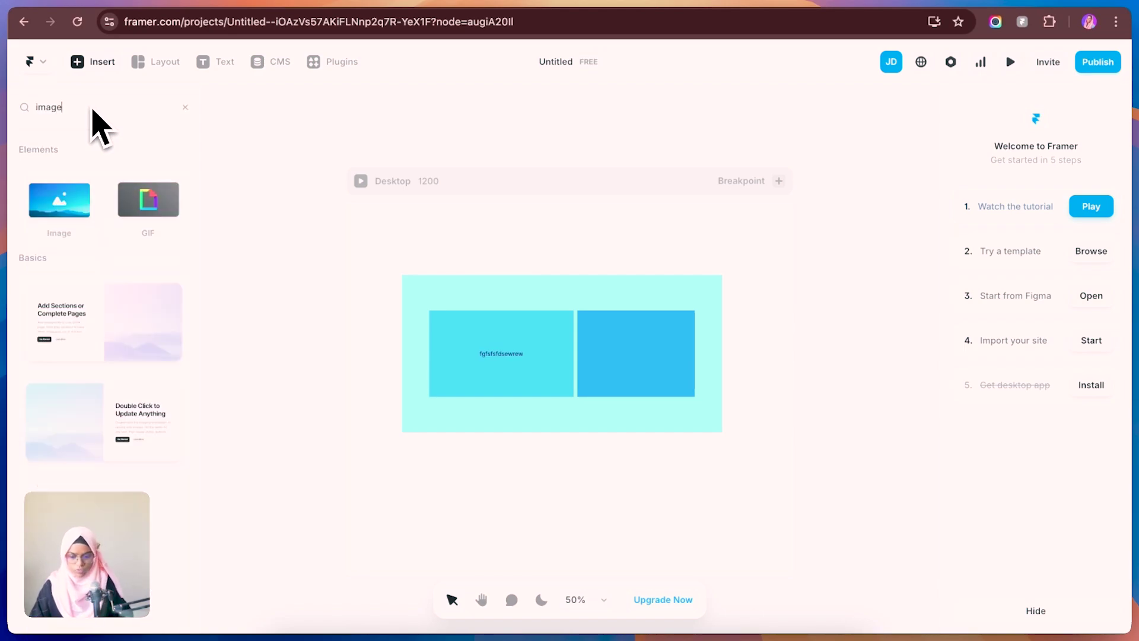
drag(74, 217, 490, 524)
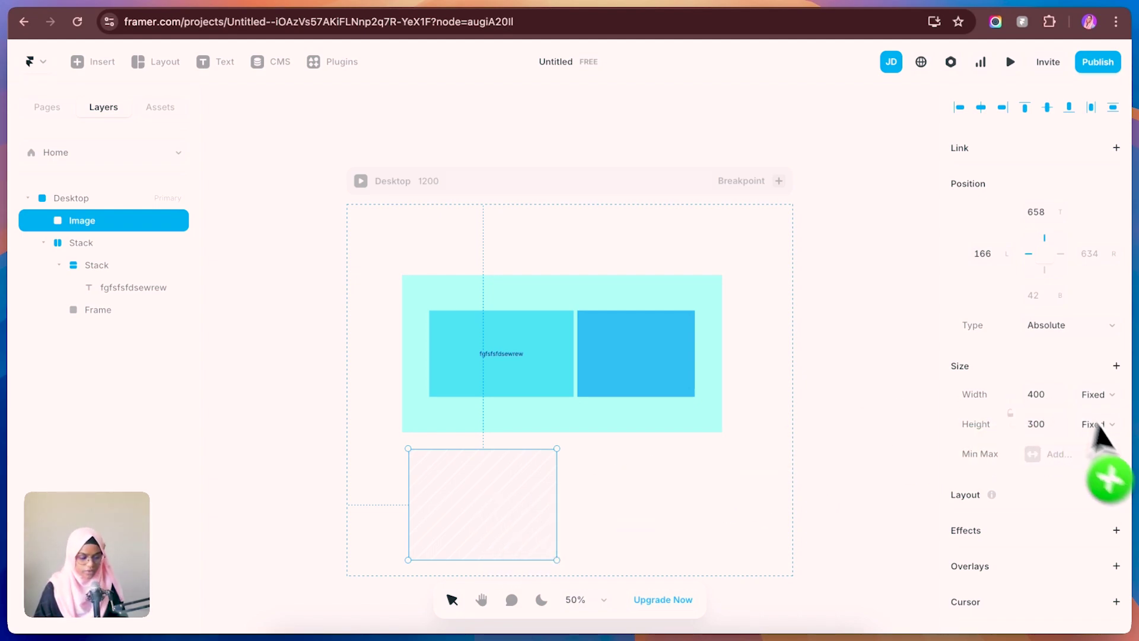
scroll(1056, 519, down, 5)
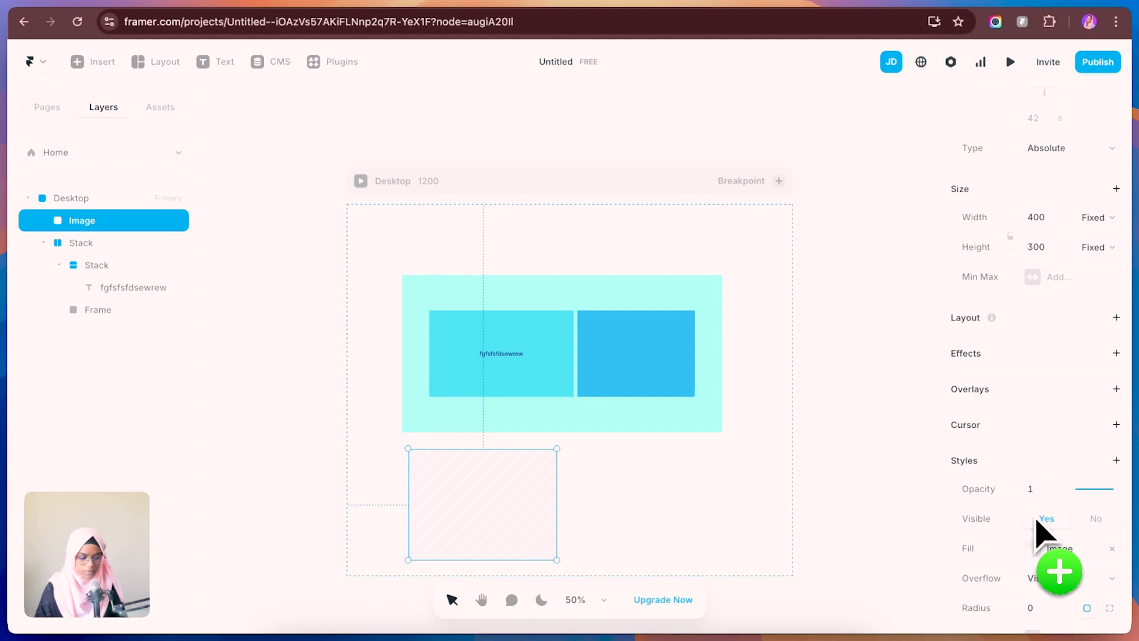
- Check the fill options of the Image element below the stack, and switch the darker blue inner frame's fill to Image
click(1044, 469)
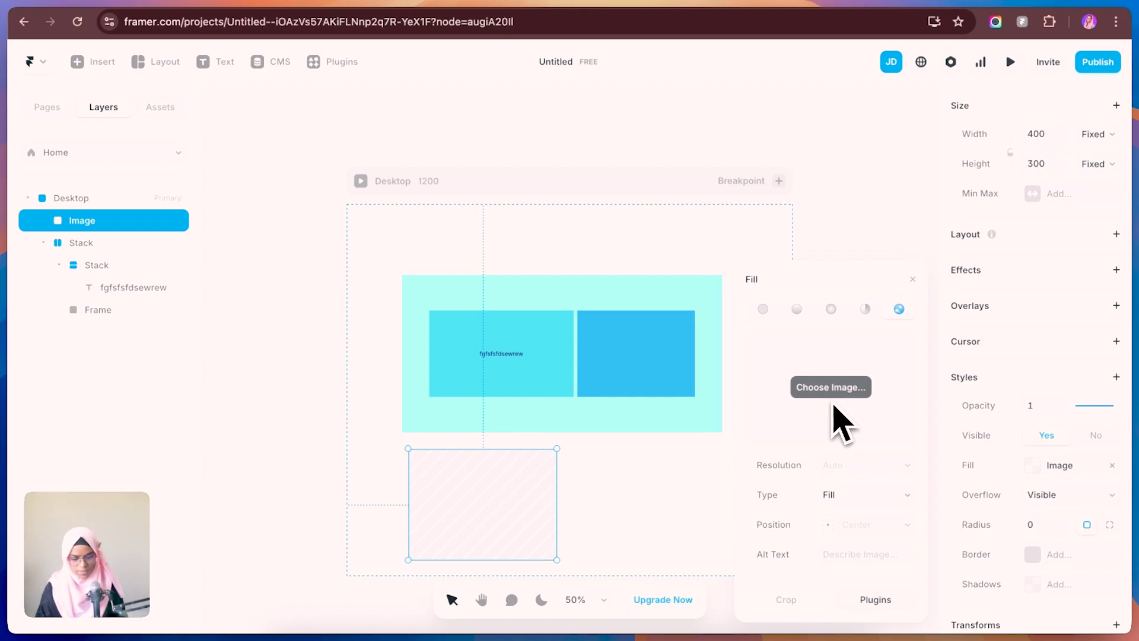
click(912, 280)
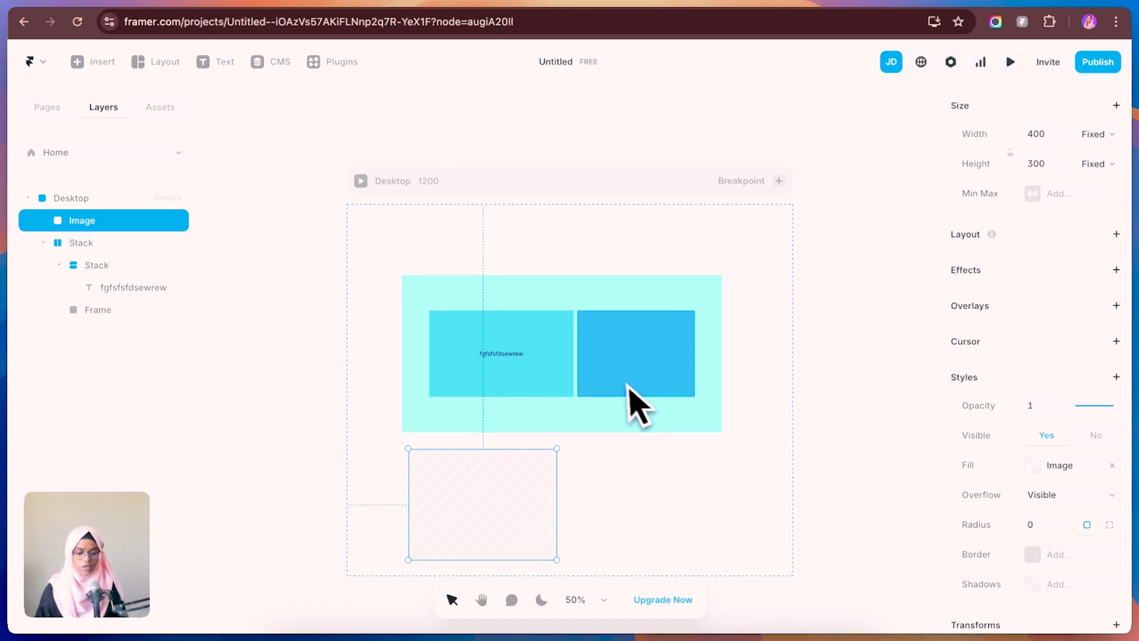
click(649, 392)
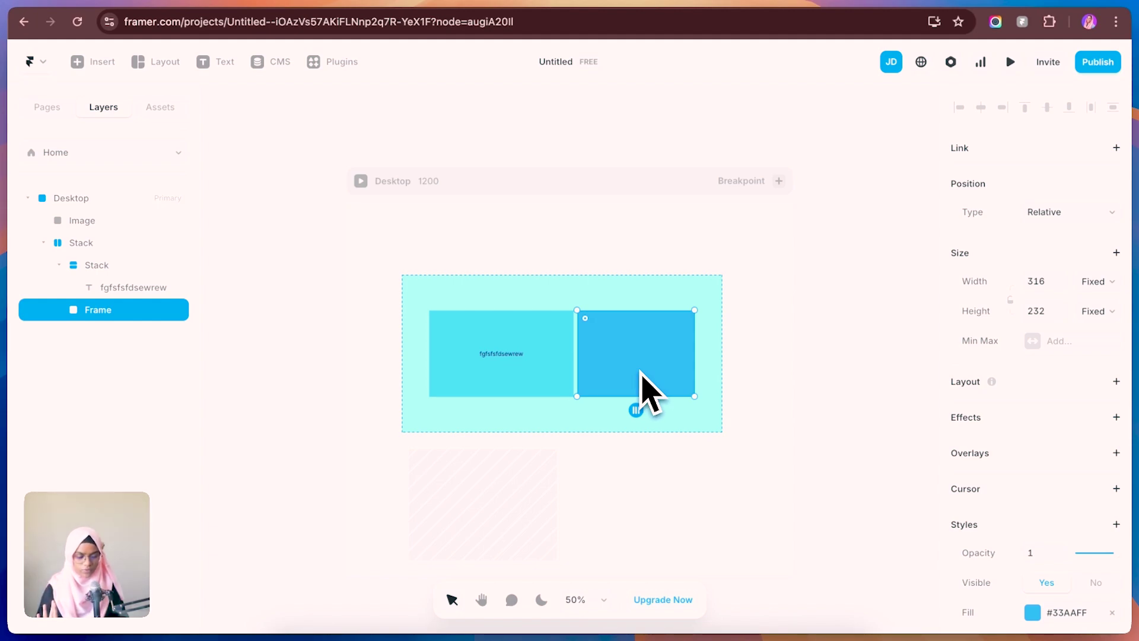
scroll(1059, 593, down, 2)
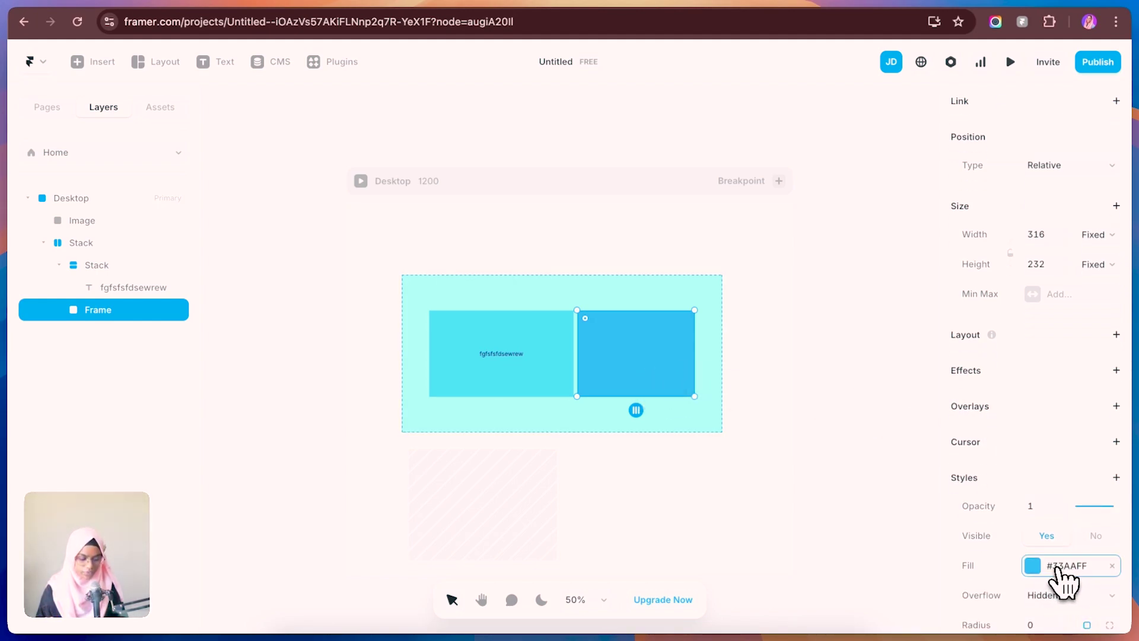
click(1058, 568)
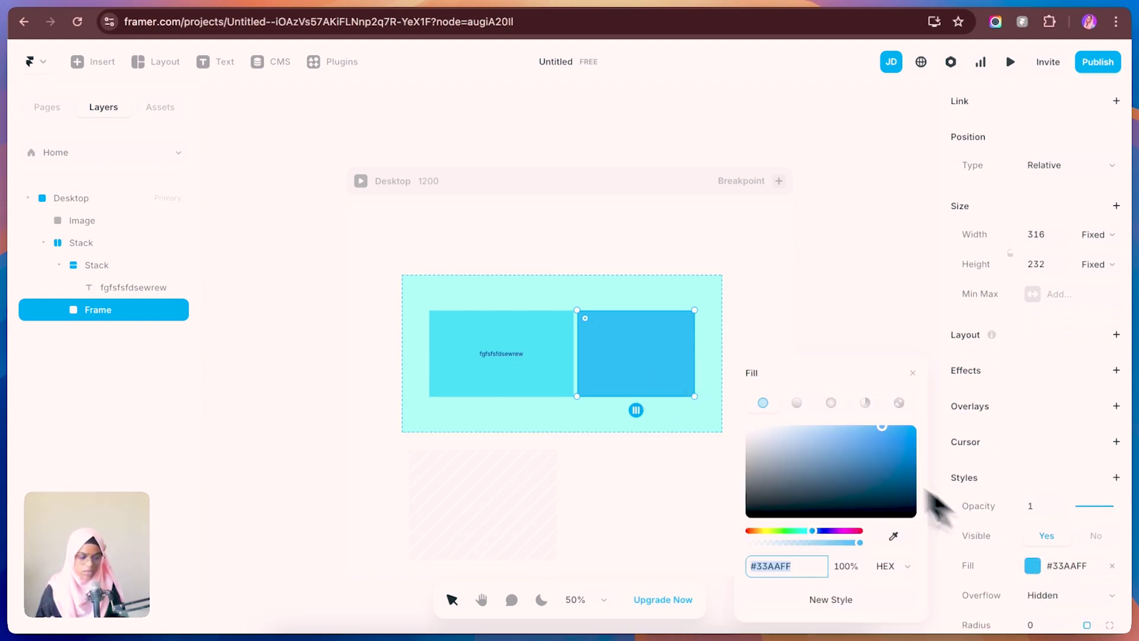
click(899, 403)
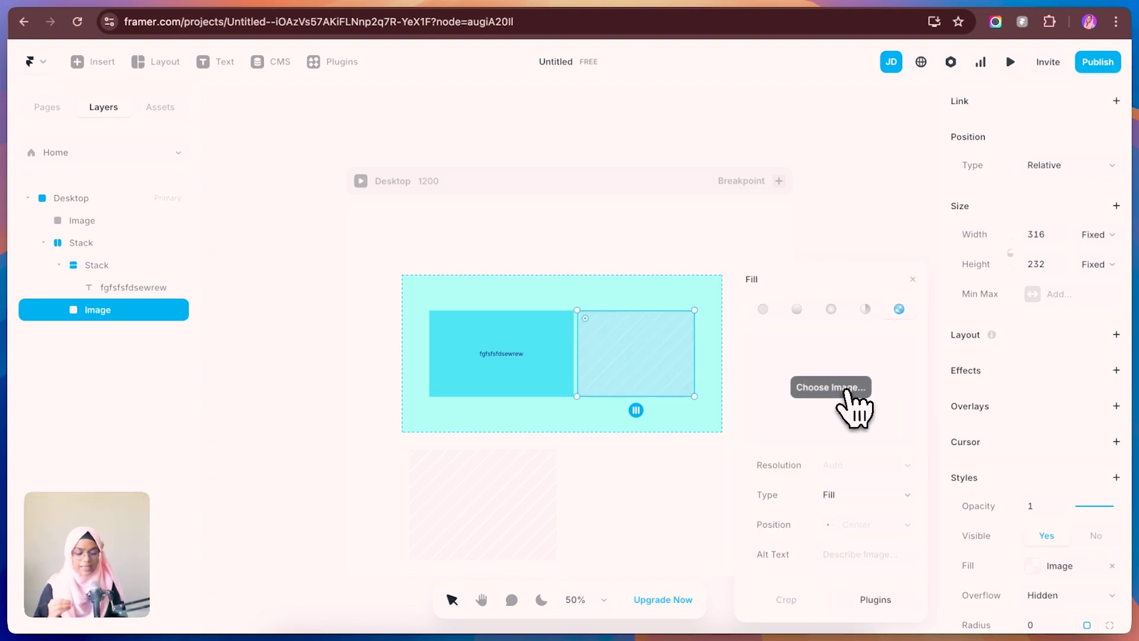
click(602, 486)
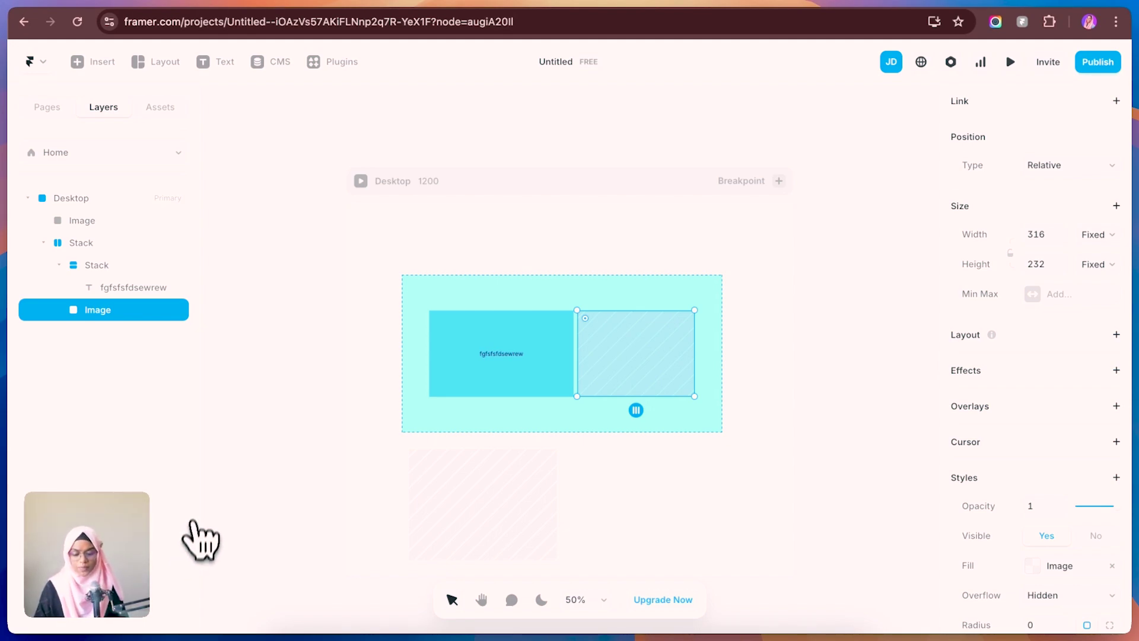
- Clear the previous element search, browse the ready-made sections and insert the "Add Sections or Complete Pages" section into the Desktop frame
click(101, 63)
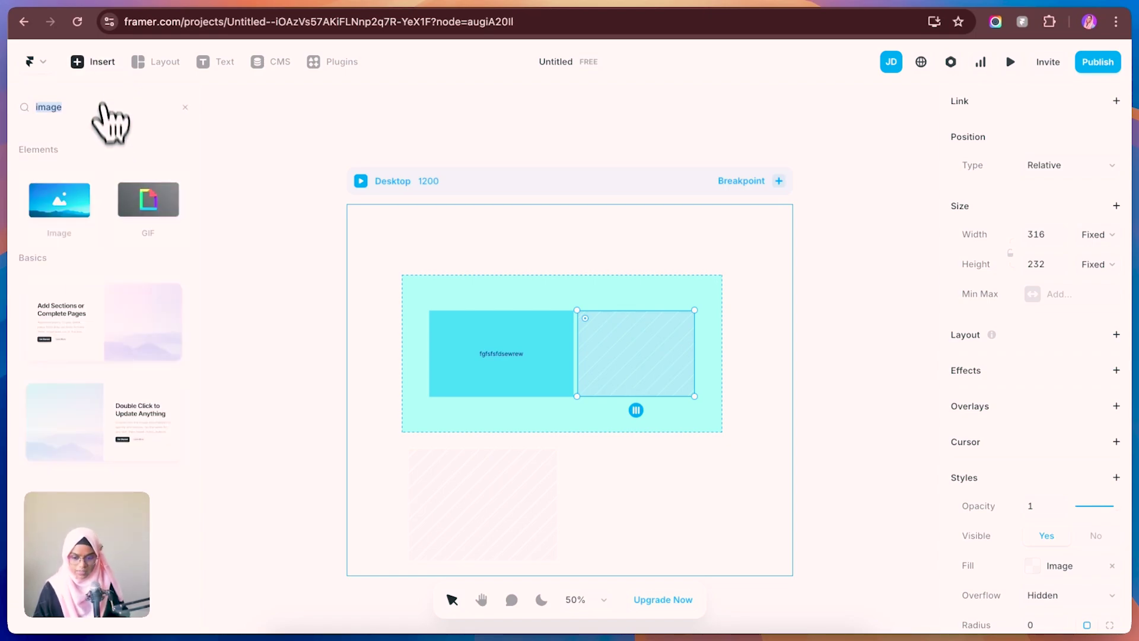
key(BackSpace)
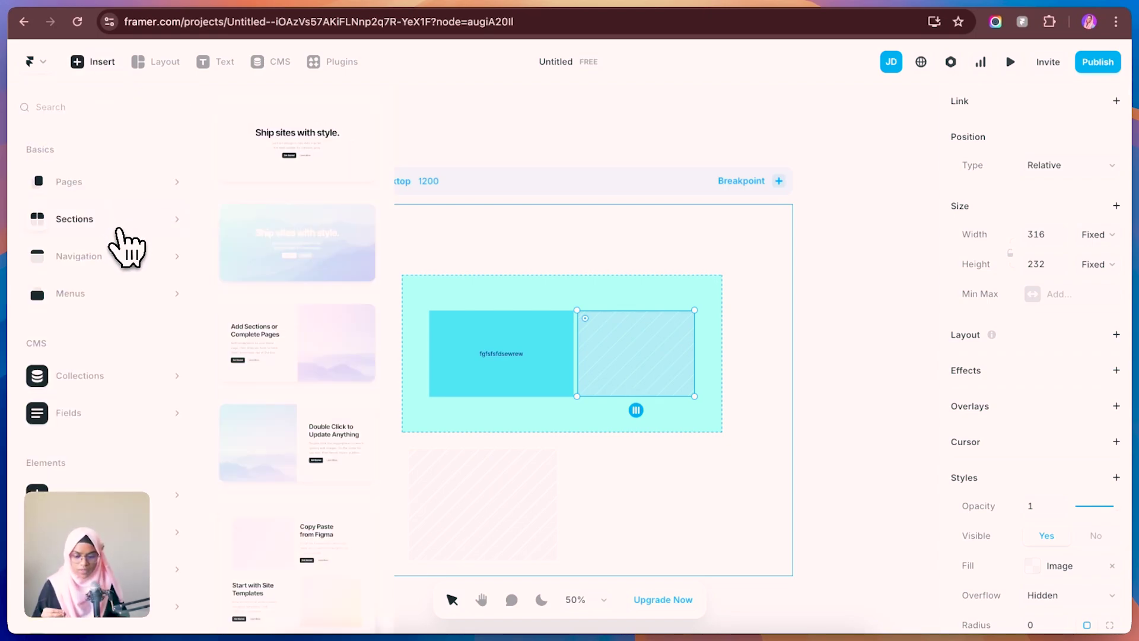
mouse_move(95, 196)
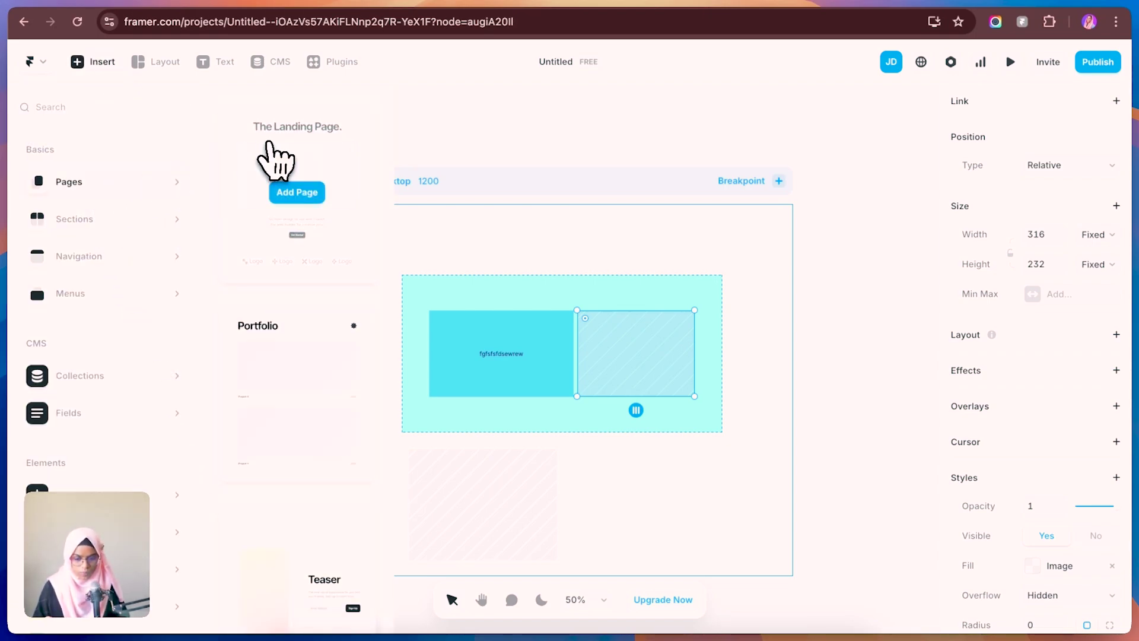
mouse_move(172, 222)
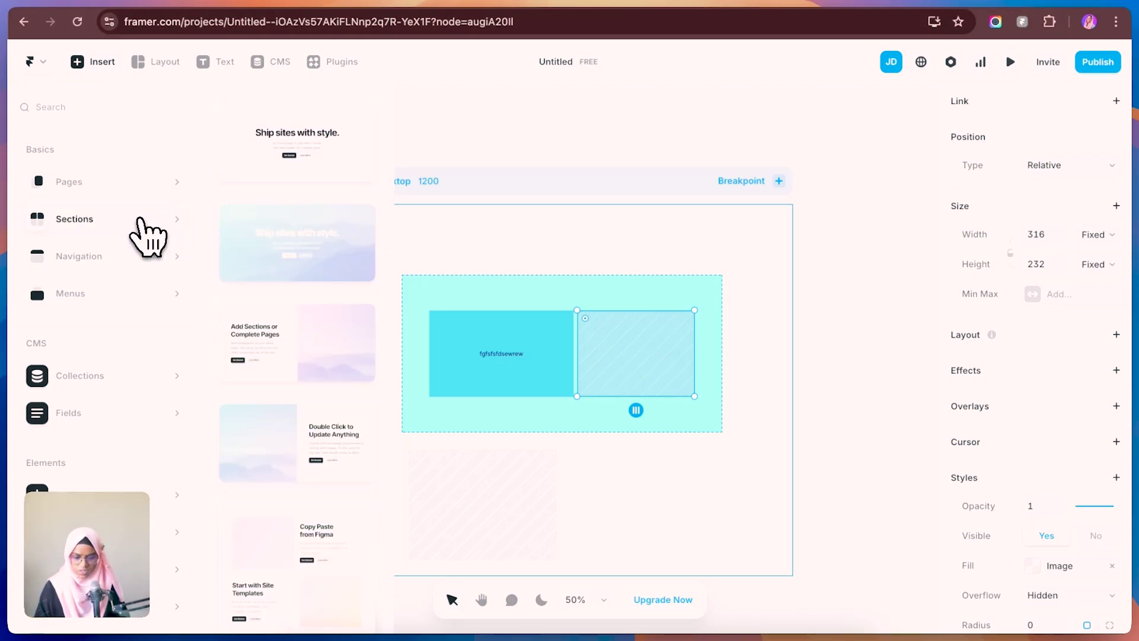
scroll(302, 456, down, 1)
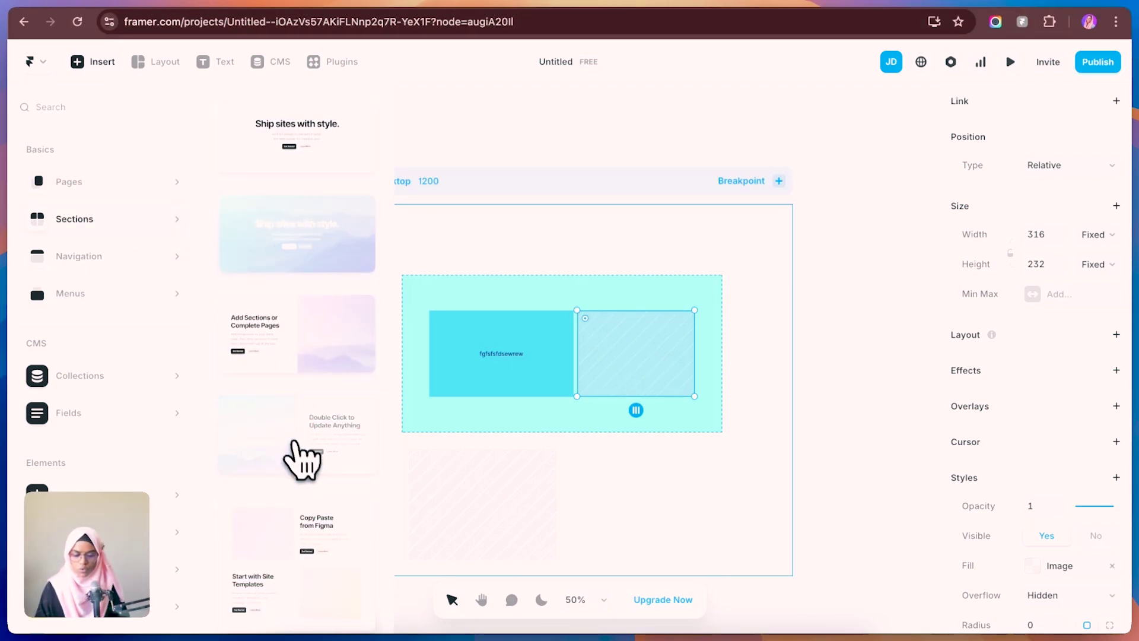
scroll(301, 460, down, 5)
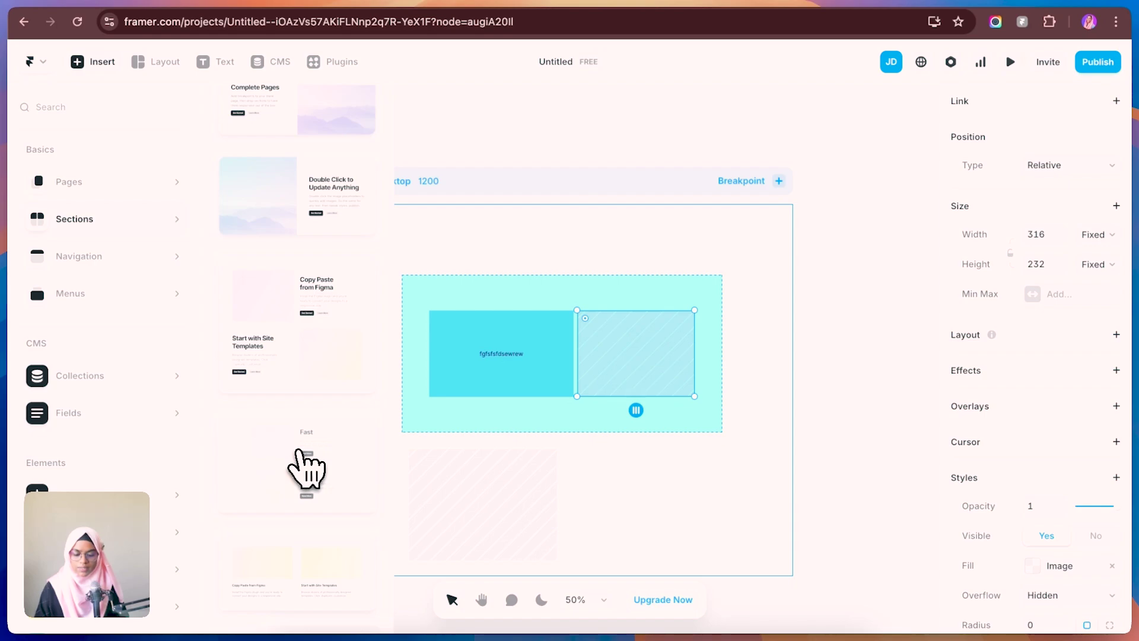
scroll(306, 469, up, 5)
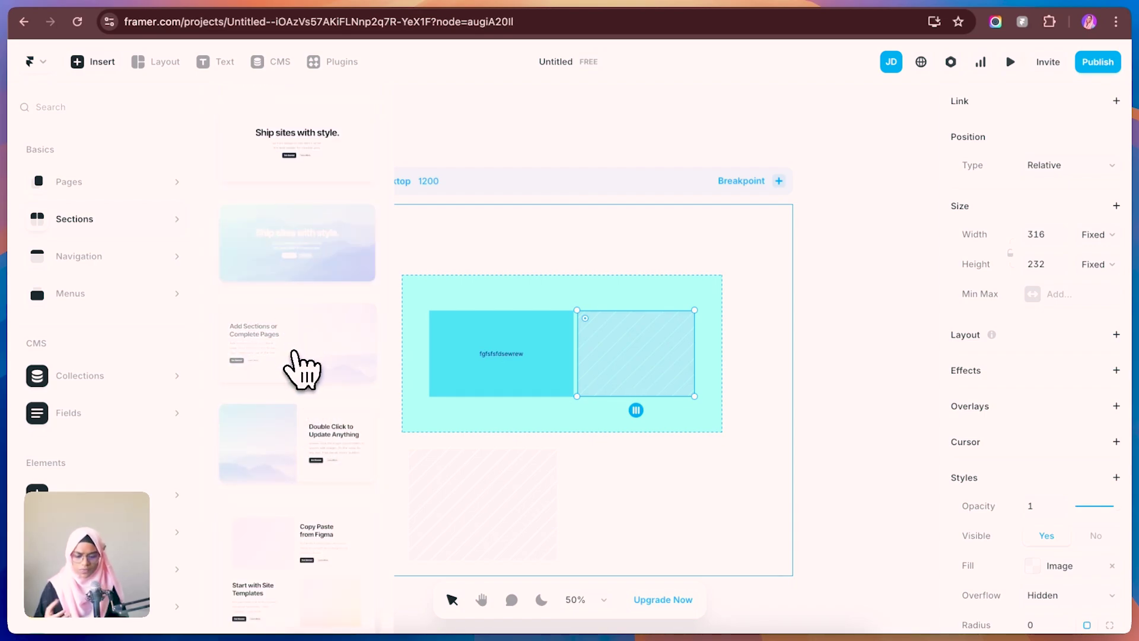
click(293, 352)
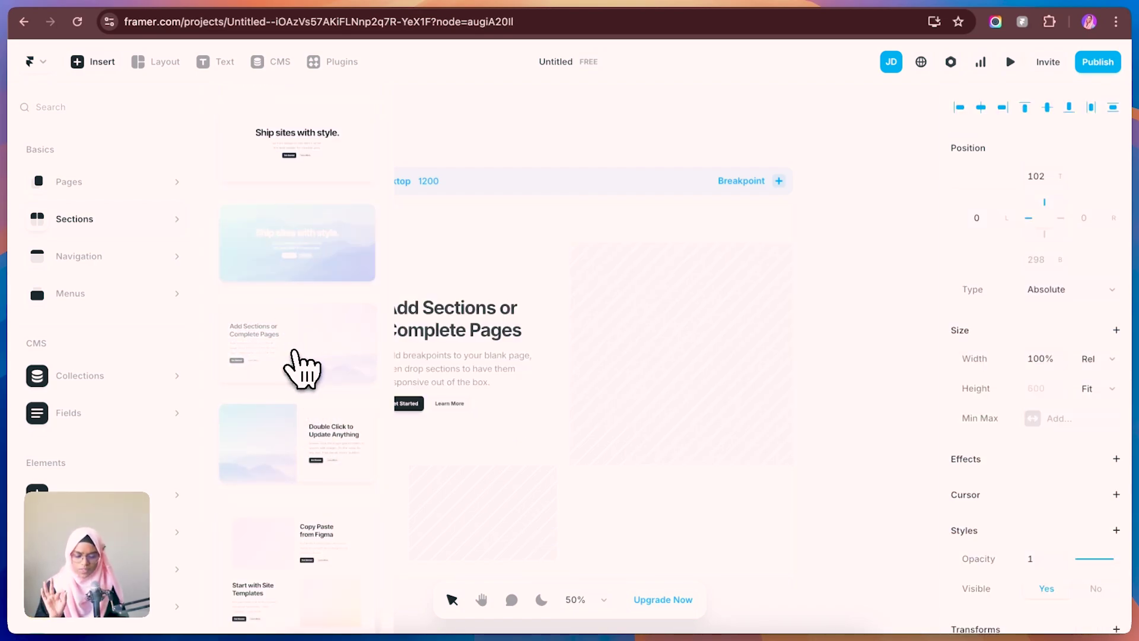
click(394, 132)
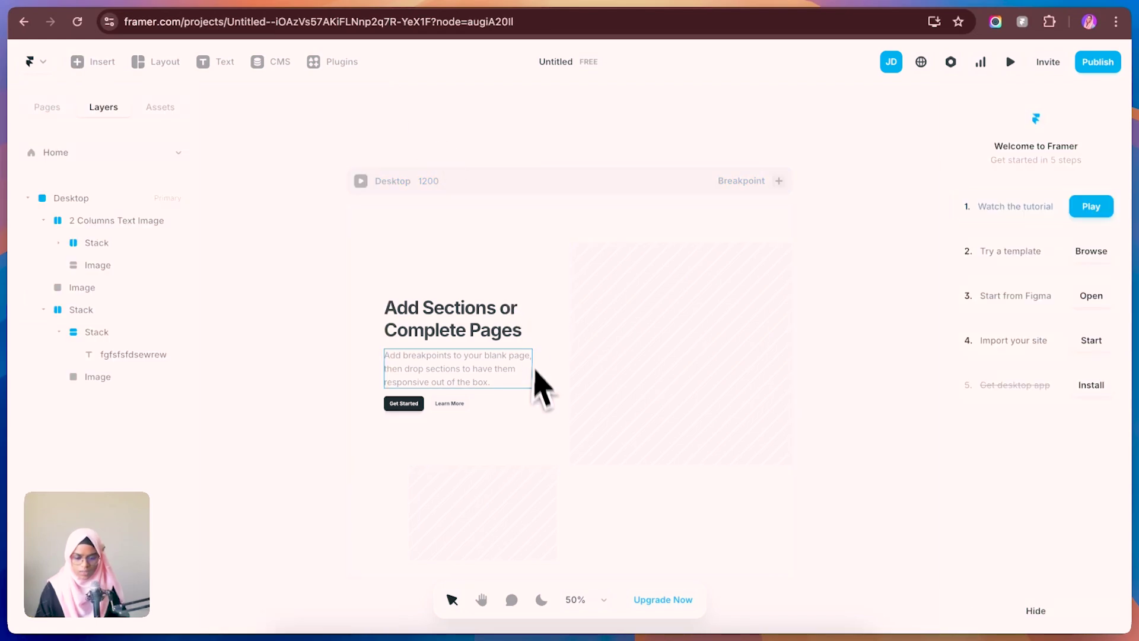
- Inspect the inserted section's nested layers down to its "Add Sections or Complete Pages" heading
click(568, 394)
click(45, 221)
click(45, 220)
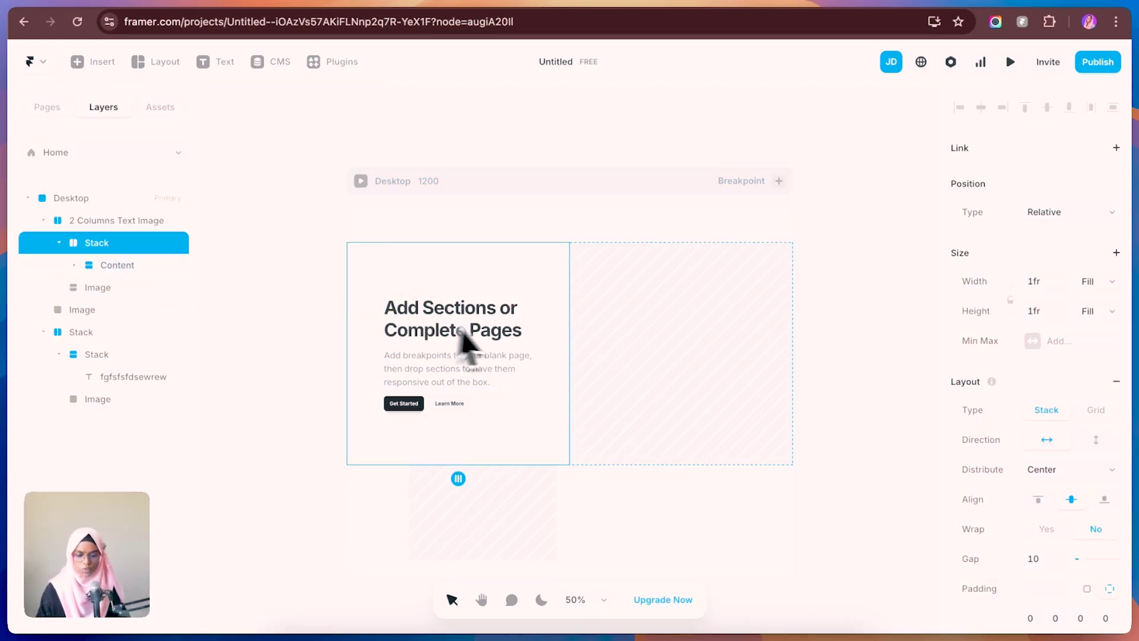
click(270, 325)
click(408, 336)
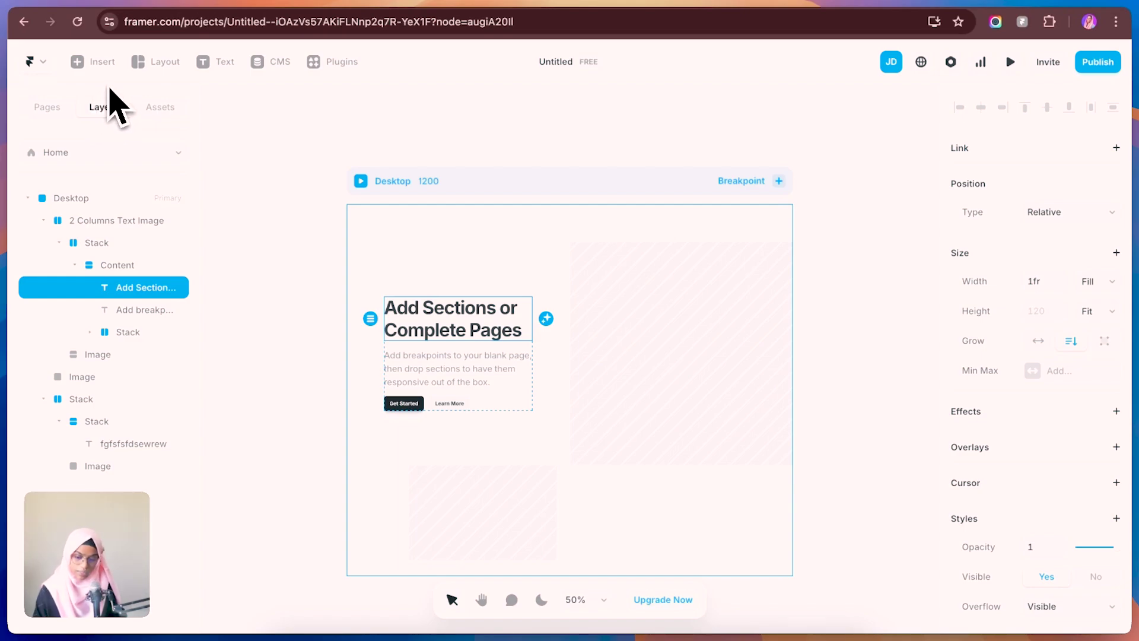
- Browse the ready-made page templates and add "The Landing Page." to the project as a new page
click(86, 62)
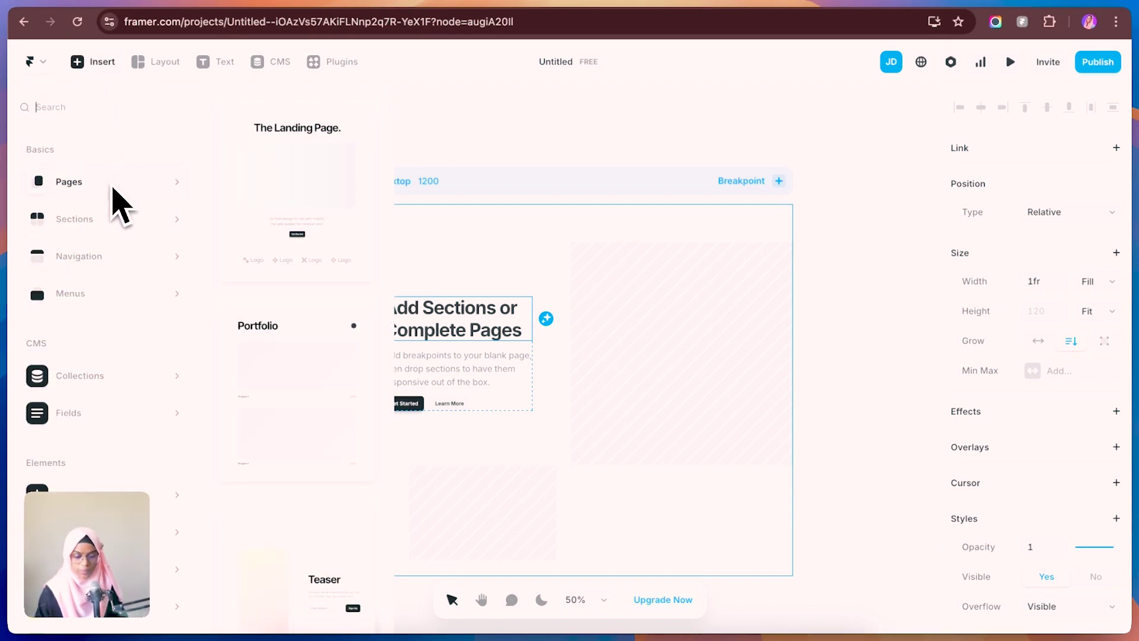
mouse_move(297, 279)
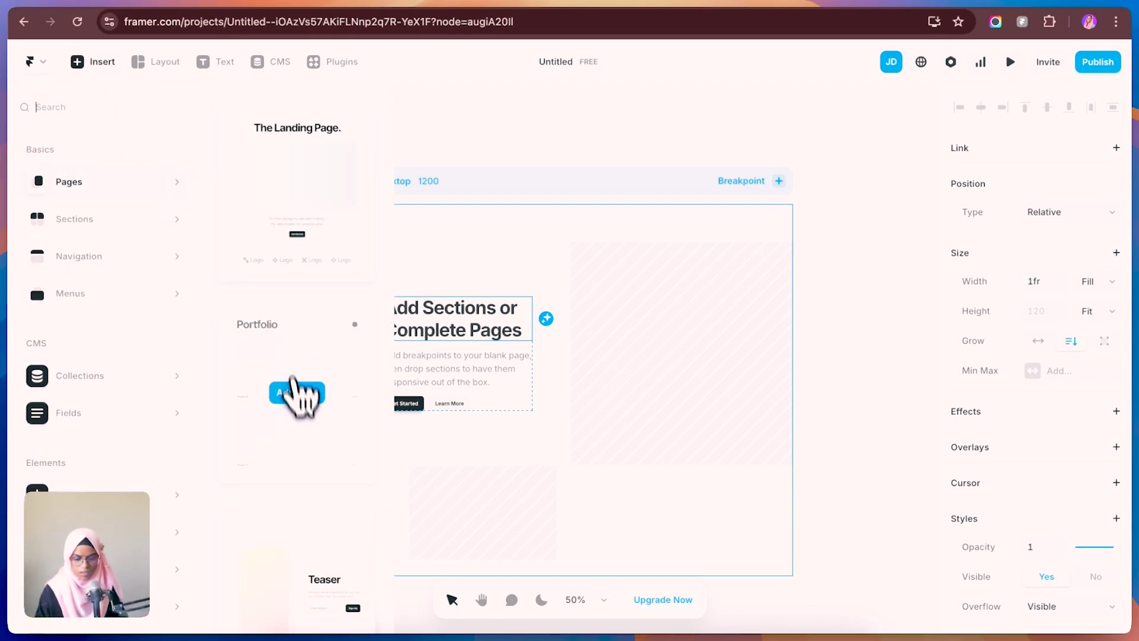
scroll(299, 416, down, 2)
scroll(306, 442, down, 7)
scroll(307, 440, up, 8)
mouse_move(285, 214)
click(294, 193)
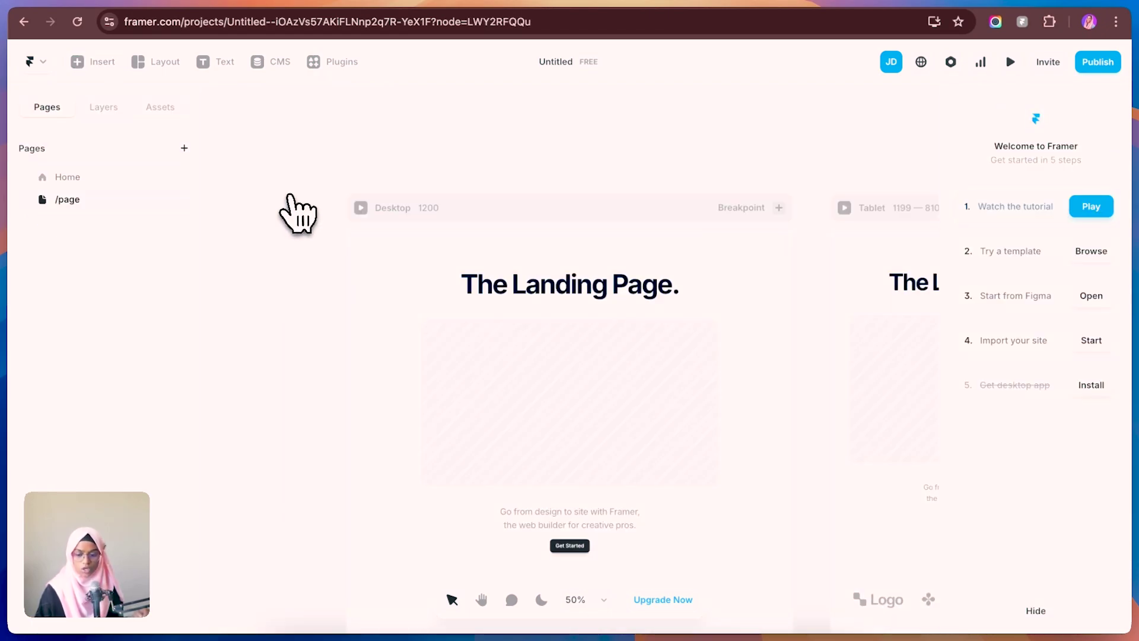
- Look through the new landing page's content and return to the Home page
scroll(474, 362, up, 2)
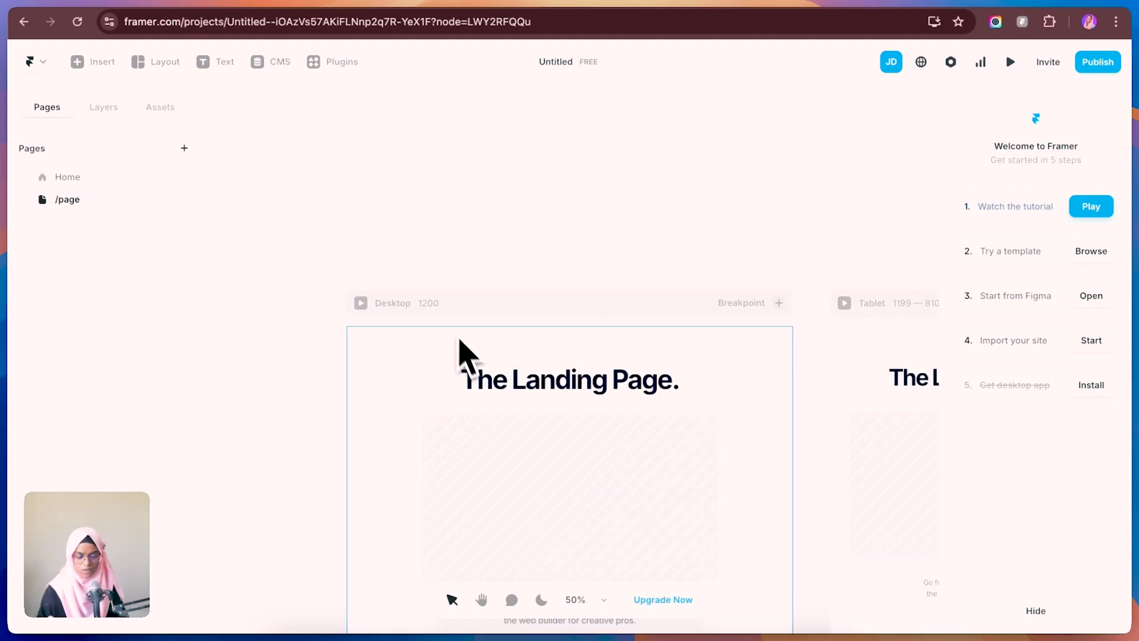
scroll(466, 356, down, 7)
scroll(472, 370, down, 1)
scroll(479, 382, down, 5)
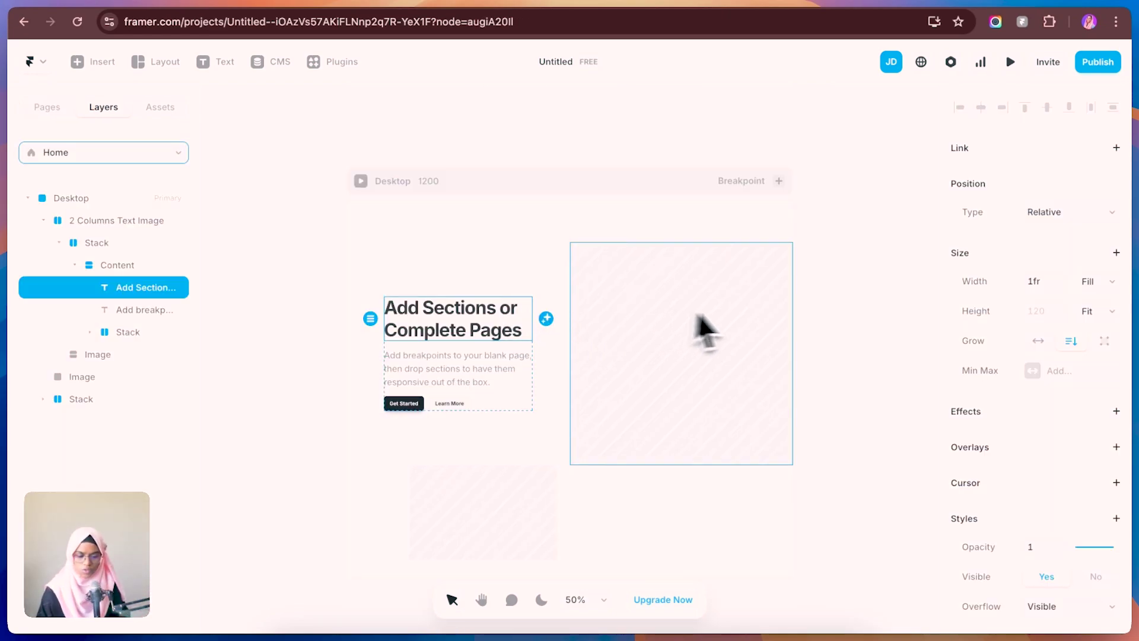
- Add an Appear effect to the whole 2 Columns Text Image section, look over its presets and keep Fade In
click(703, 329)
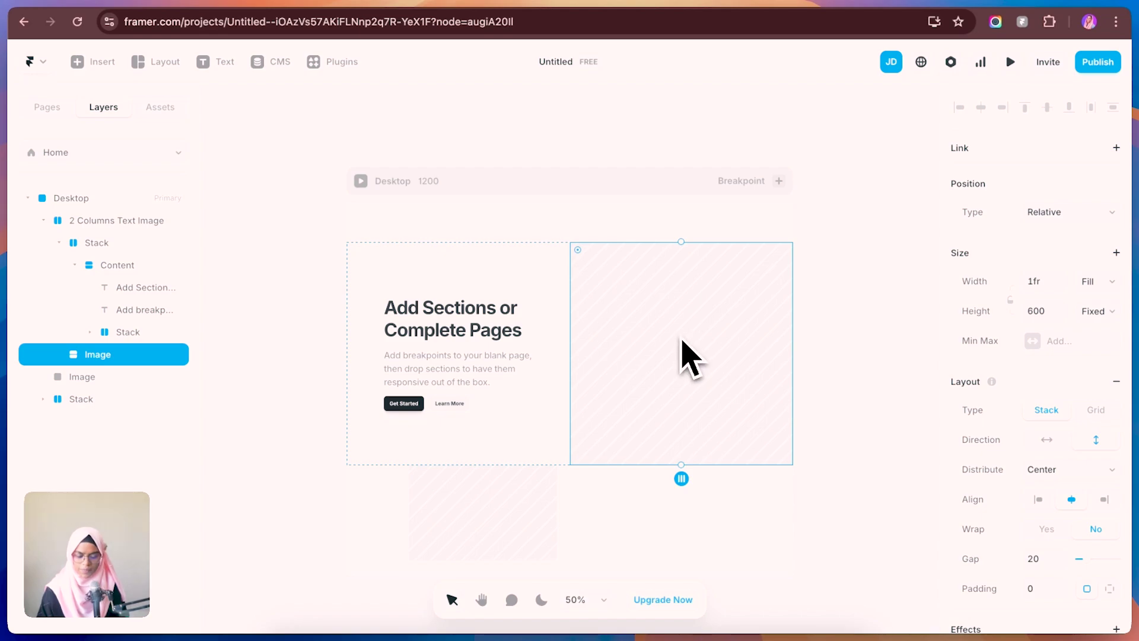
click(540, 299)
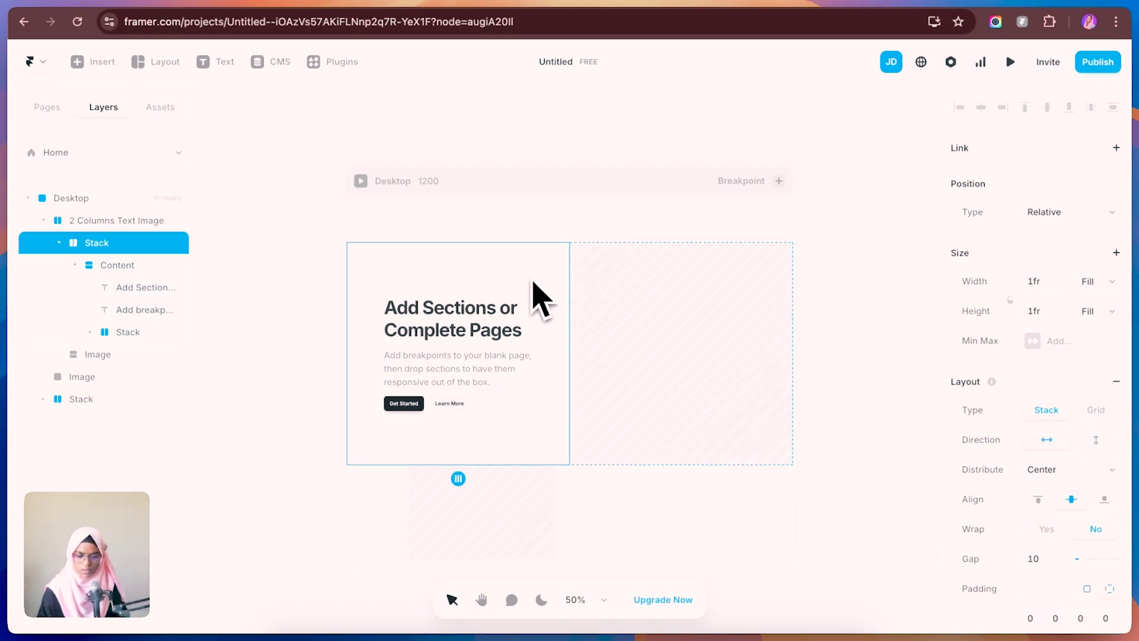
click(153, 227)
scroll(1097, 534, down, 5)
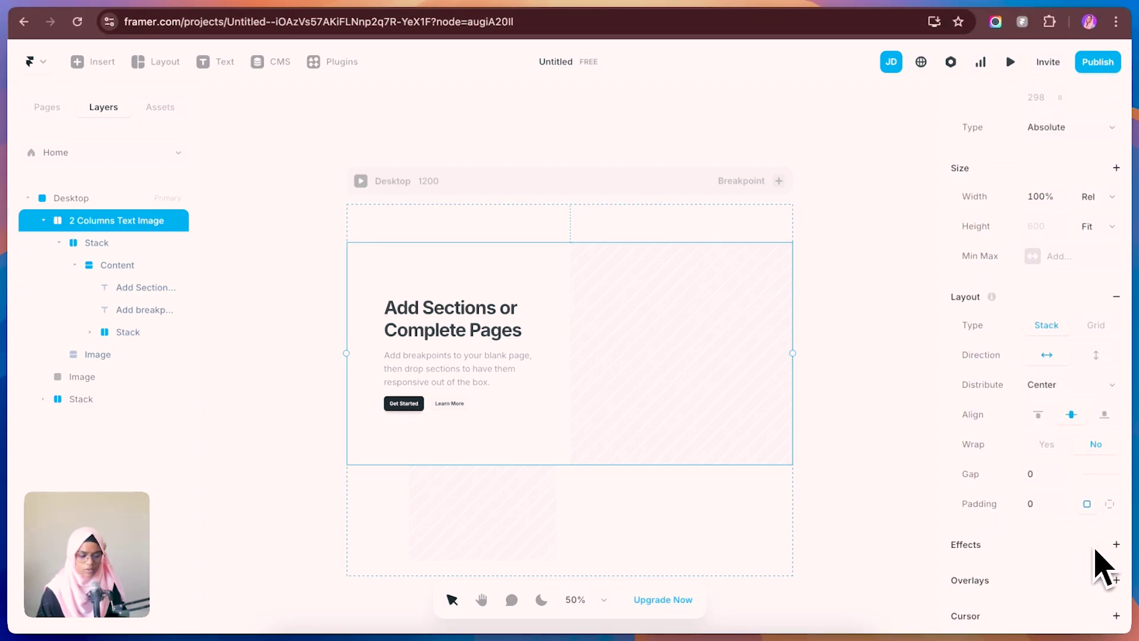
scroll(973, 534, down, 1)
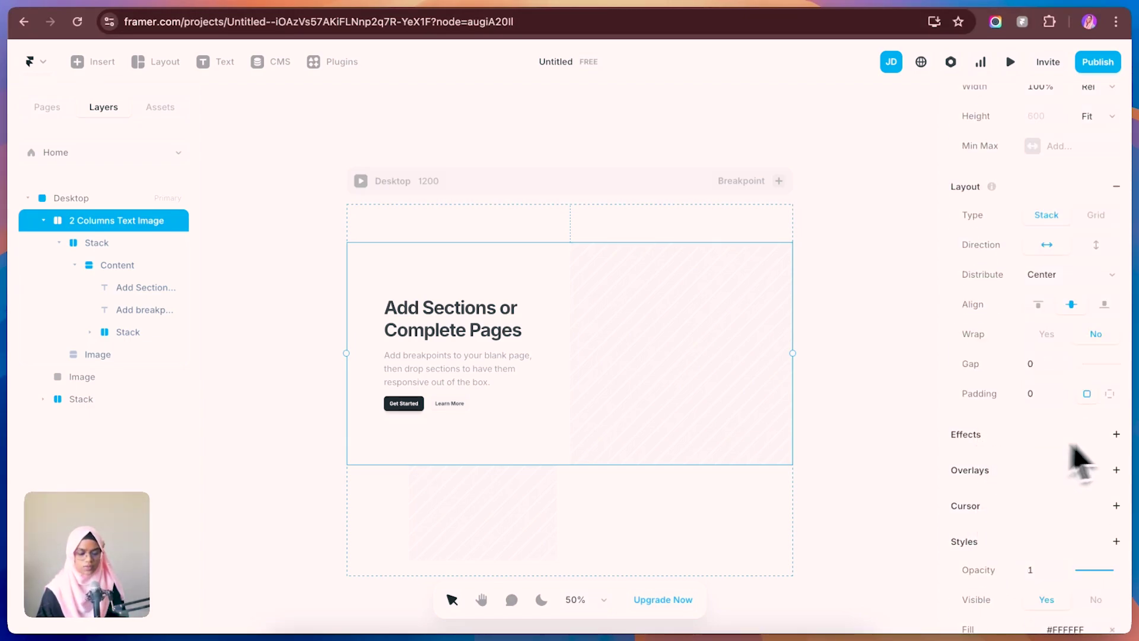
click(1117, 435)
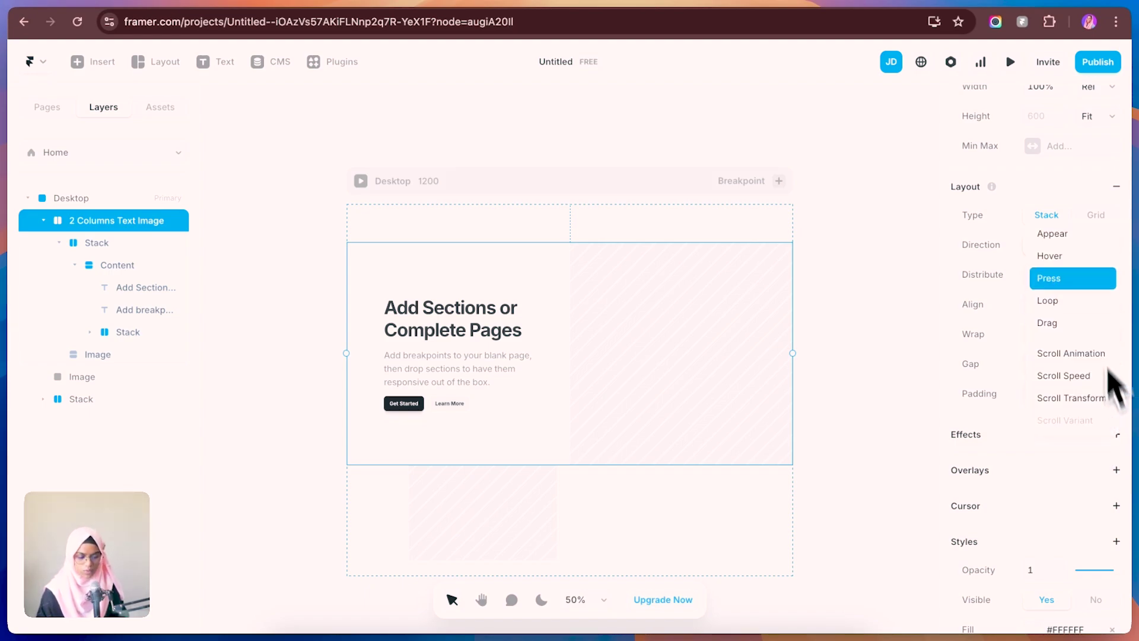
click(1068, 235)
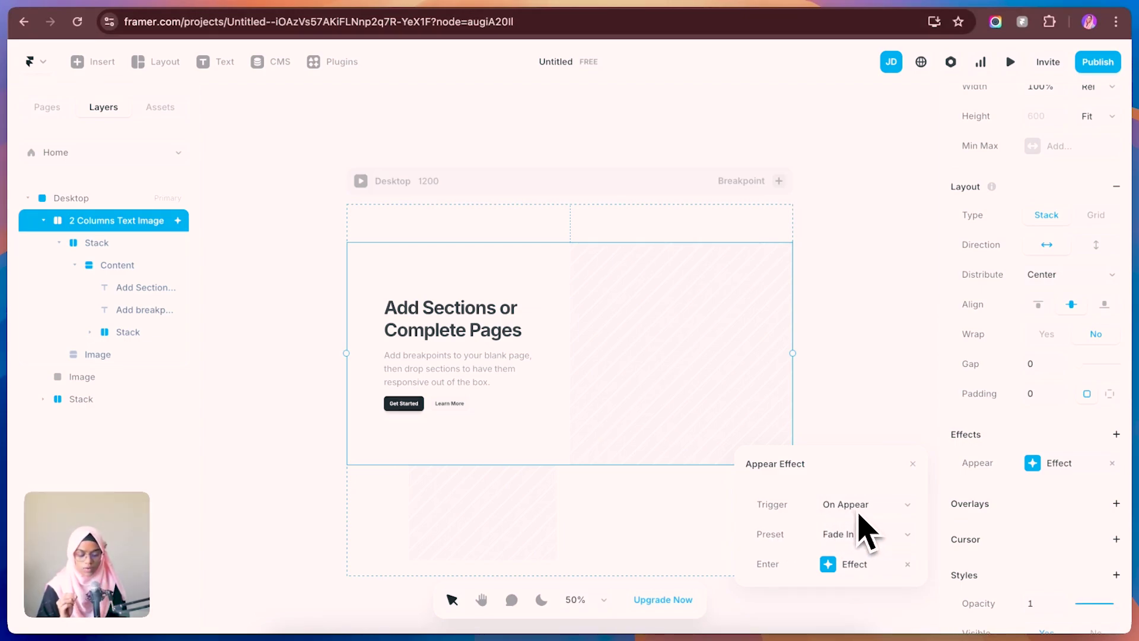
click(852, 537)
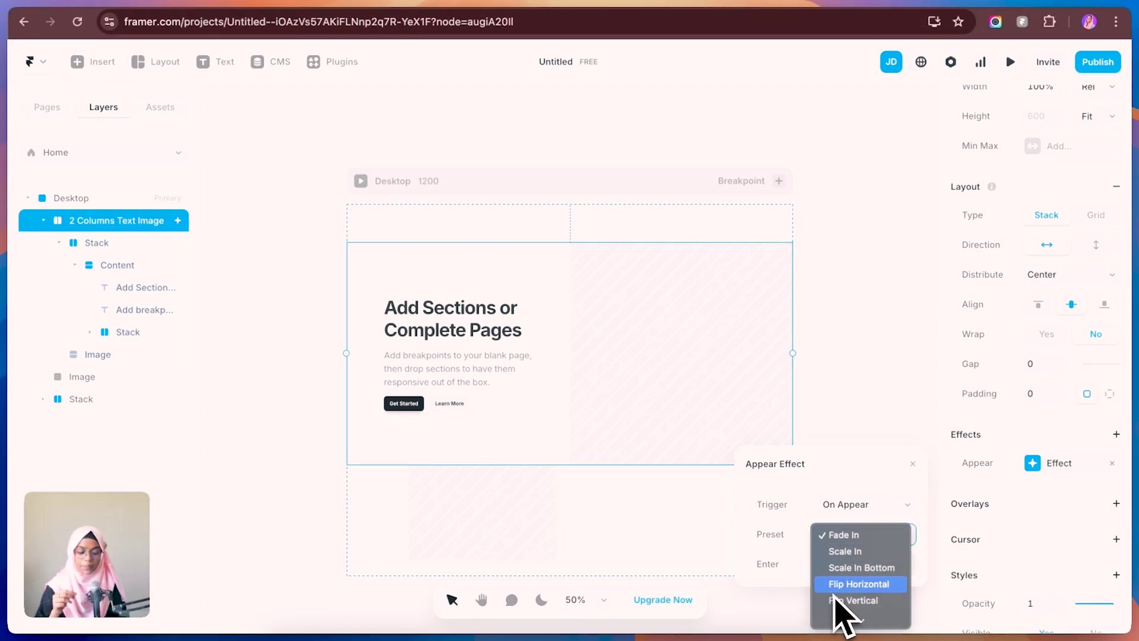
key(Escape)
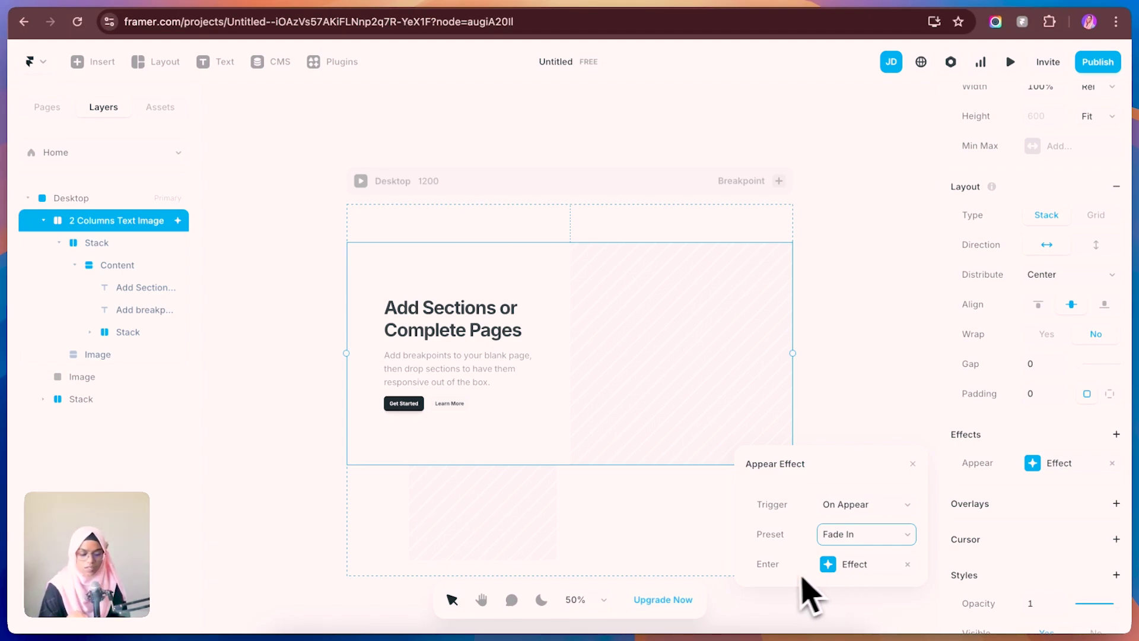
- Set the Appear effect's enter opacity to 0.2 and its scale to 1.8
click(854, 568)
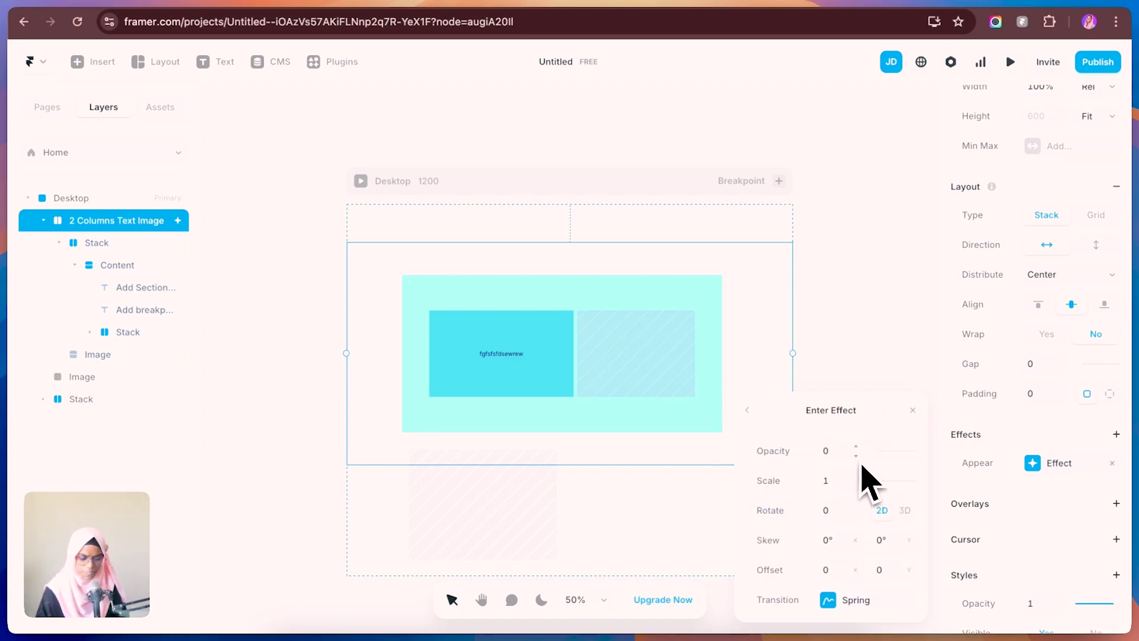
click(874, 452)
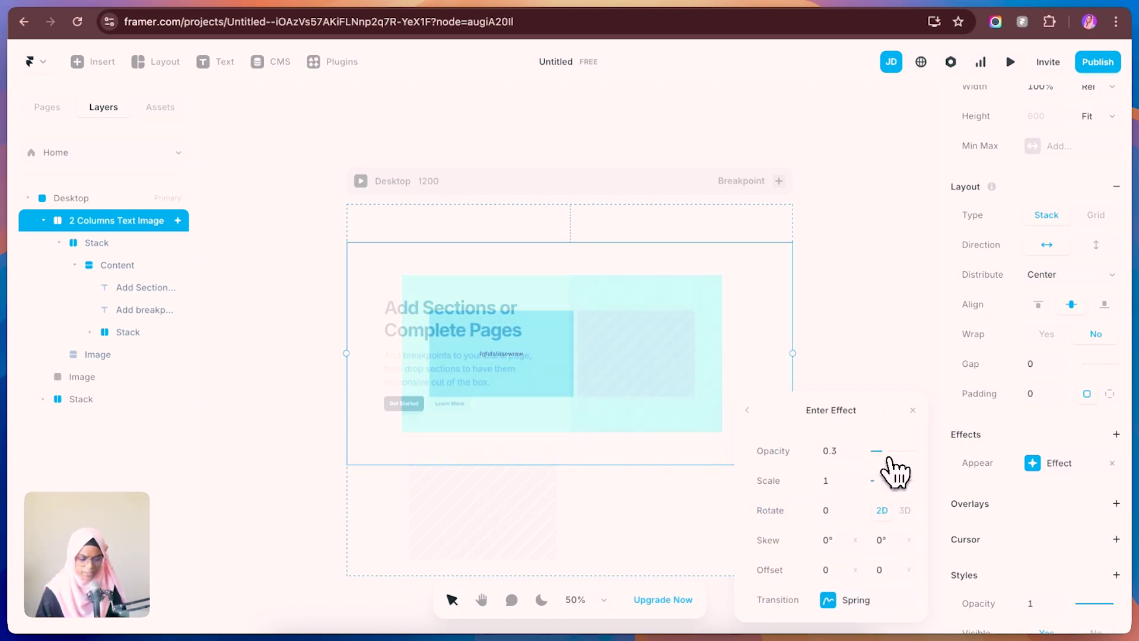
click(882, 483)
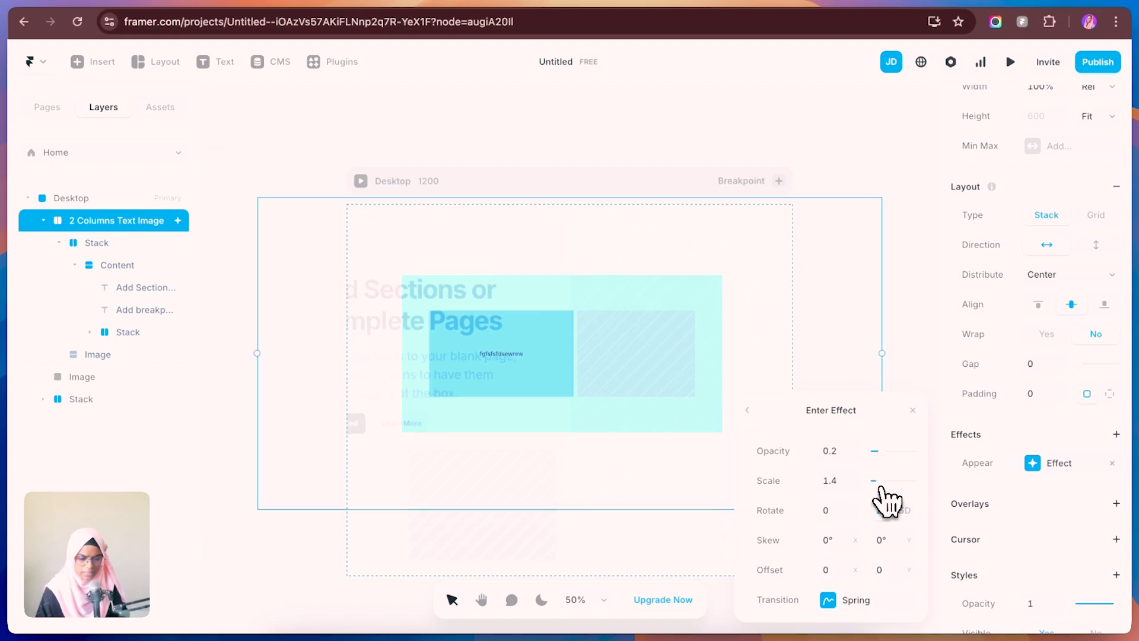
drag(882, 485, 877, 521)
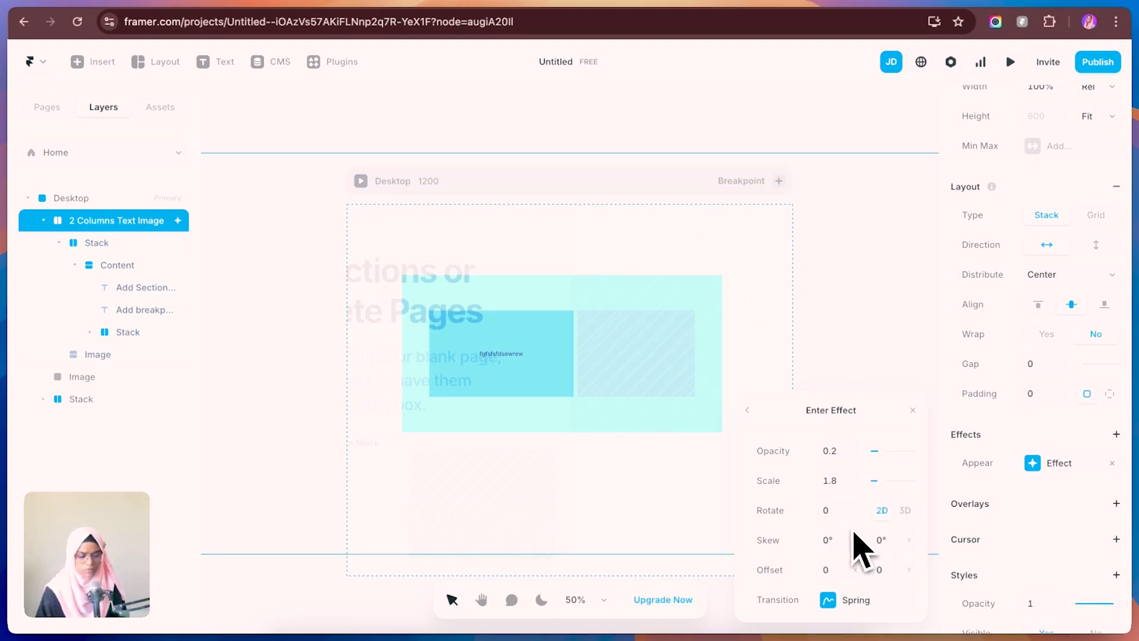
- Look over the Spring transition settings of the Appear effect and close the effect settings
click(859, 600)
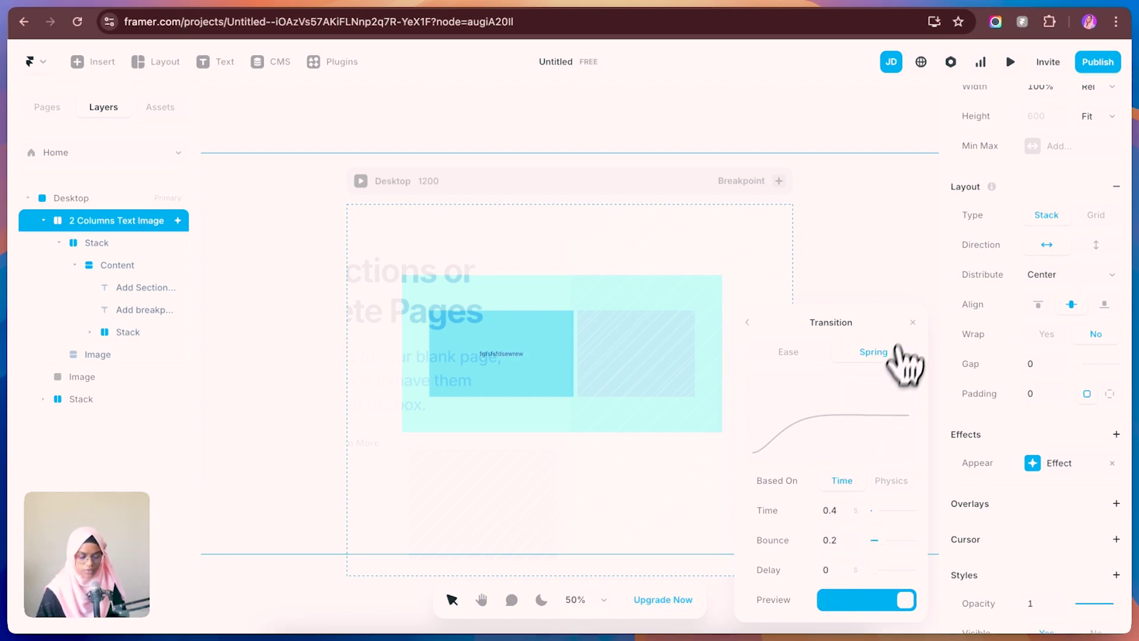
click(912, 323)
click(913, 324)
- Preview the section's Appear effect several times, once with the preview widened to about 1462, and return to the canvas
click(1010, 61)
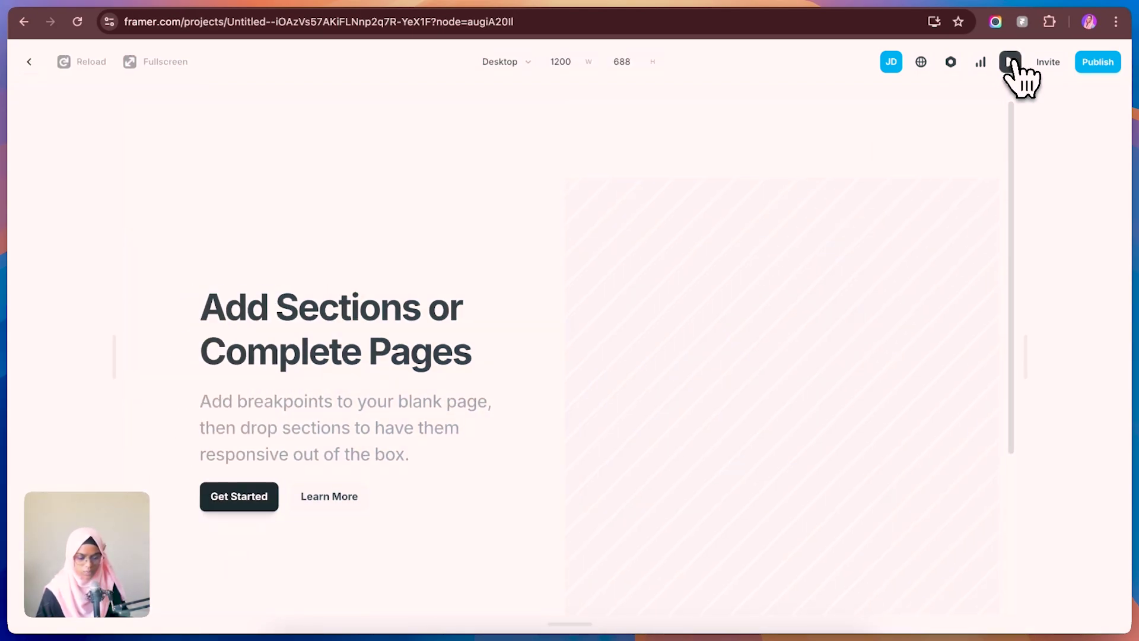
drag(1014, 358, 1119, 364)
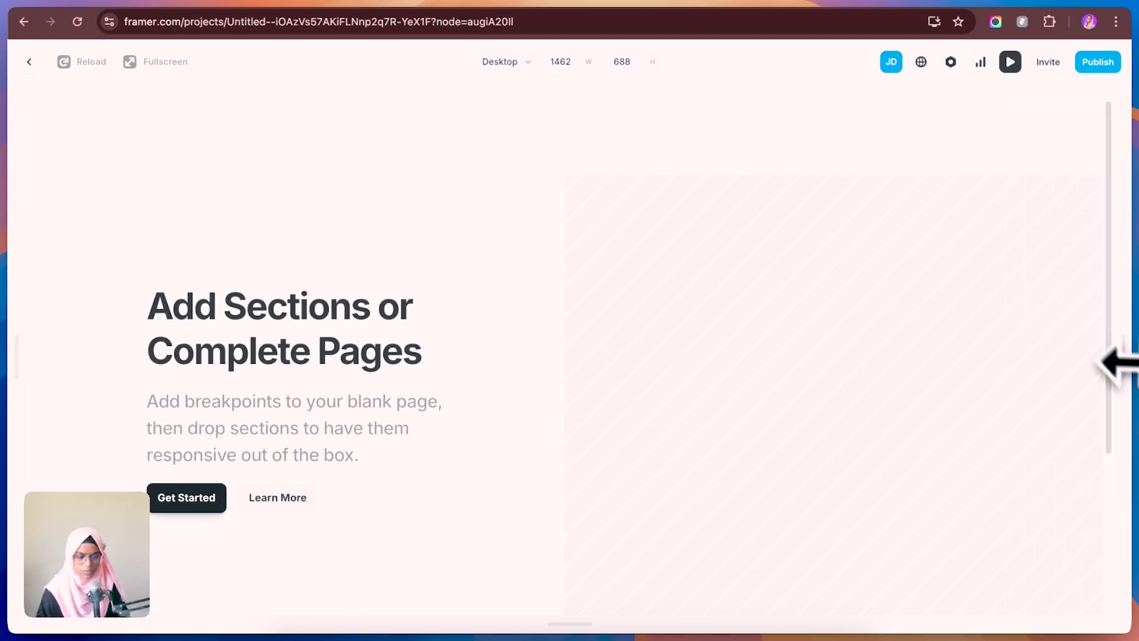
click(1012, 63)
click(1011, 62)
click(1011, 63)
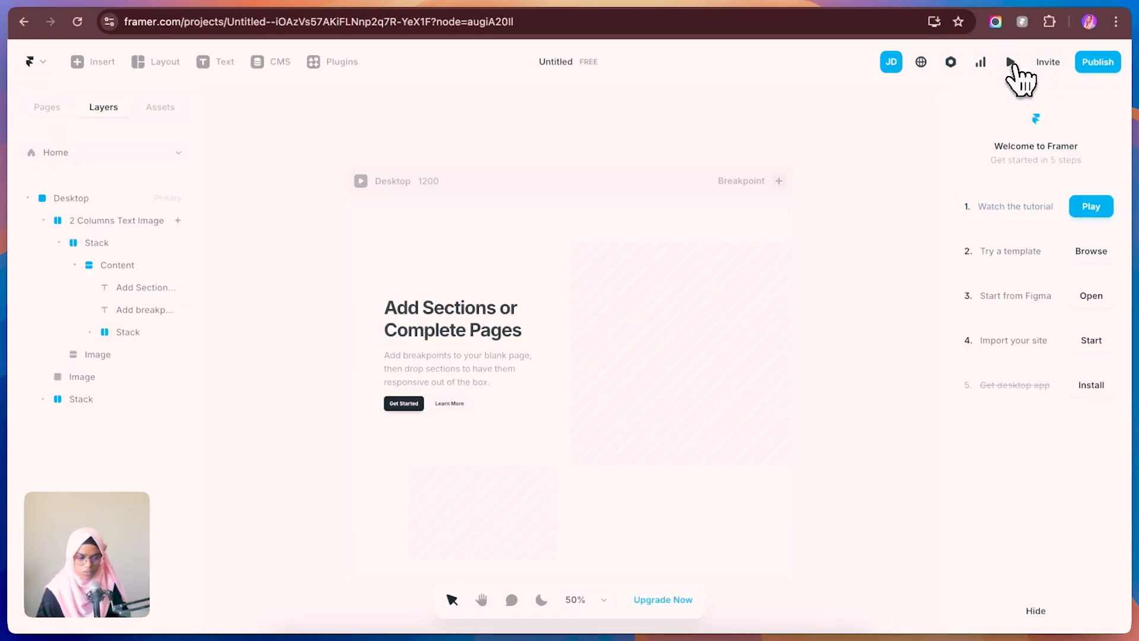
click(1011, 62)
click(1011, 62)
click(1011, 63)
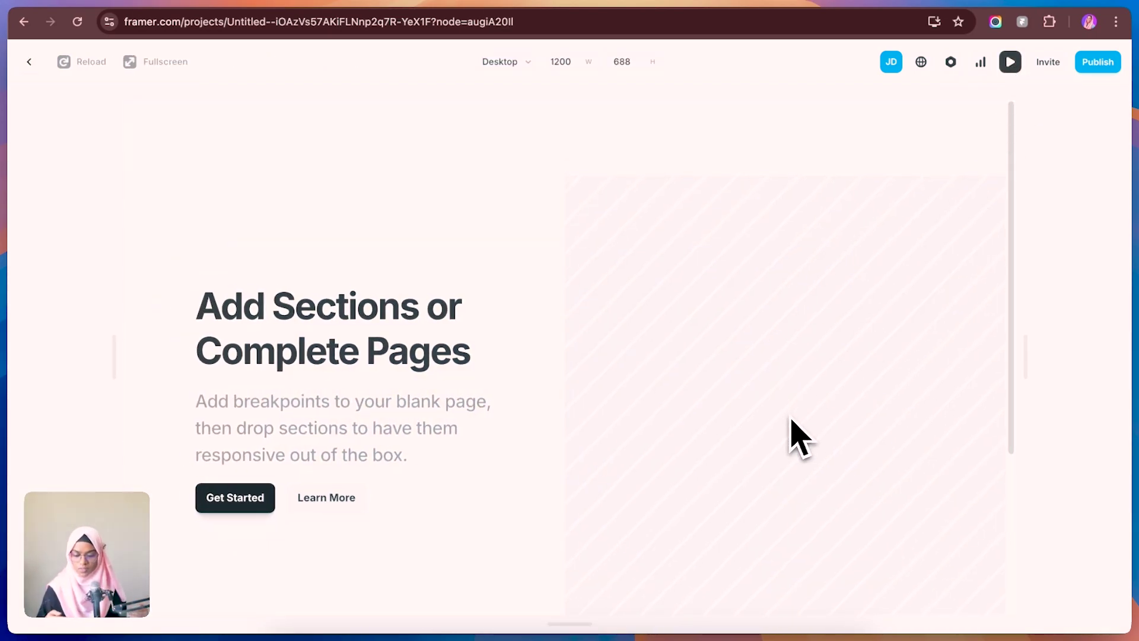
click(30, 63)
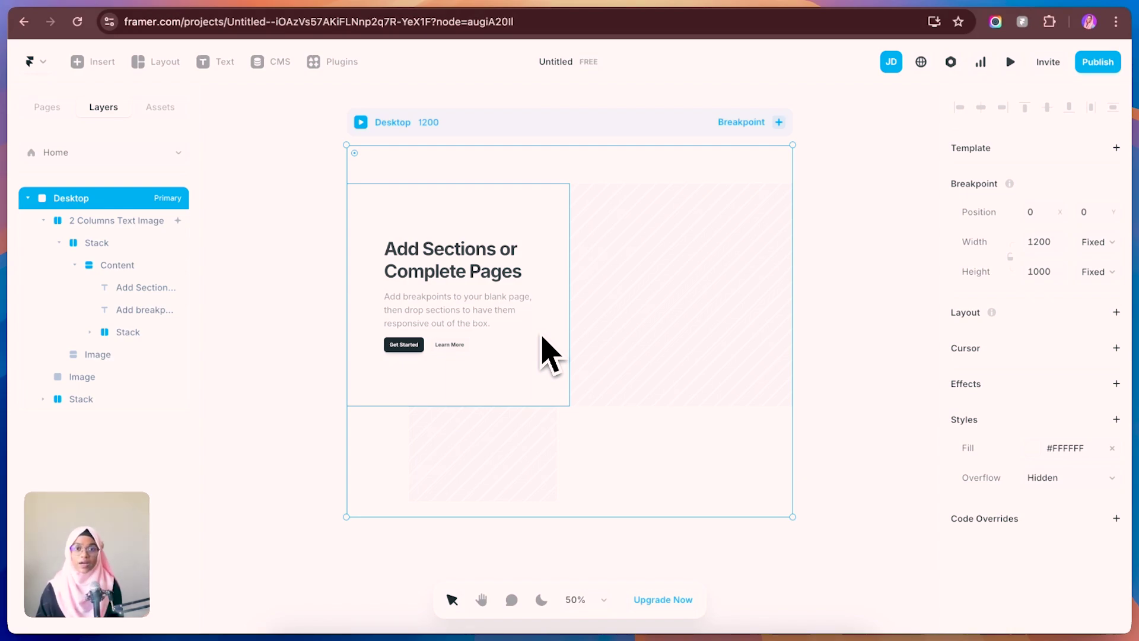
- Create a component named Button from the Get Started button in the 2 Columns Text Image section
click(420, 347)
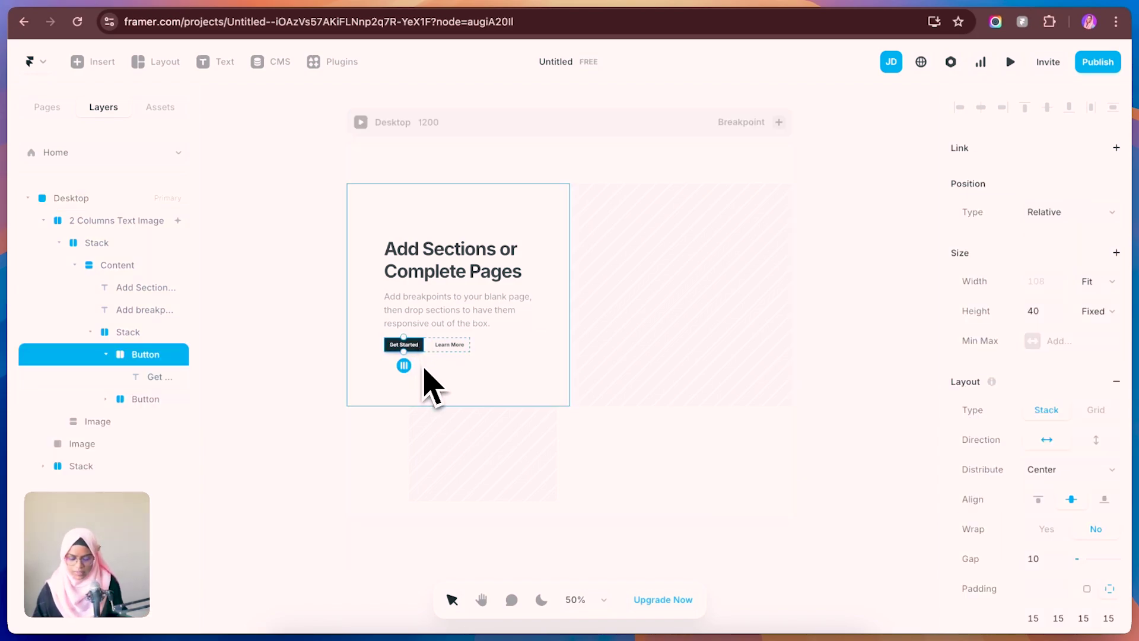
scroll(425, 383, up, 3)
click(310, 372)
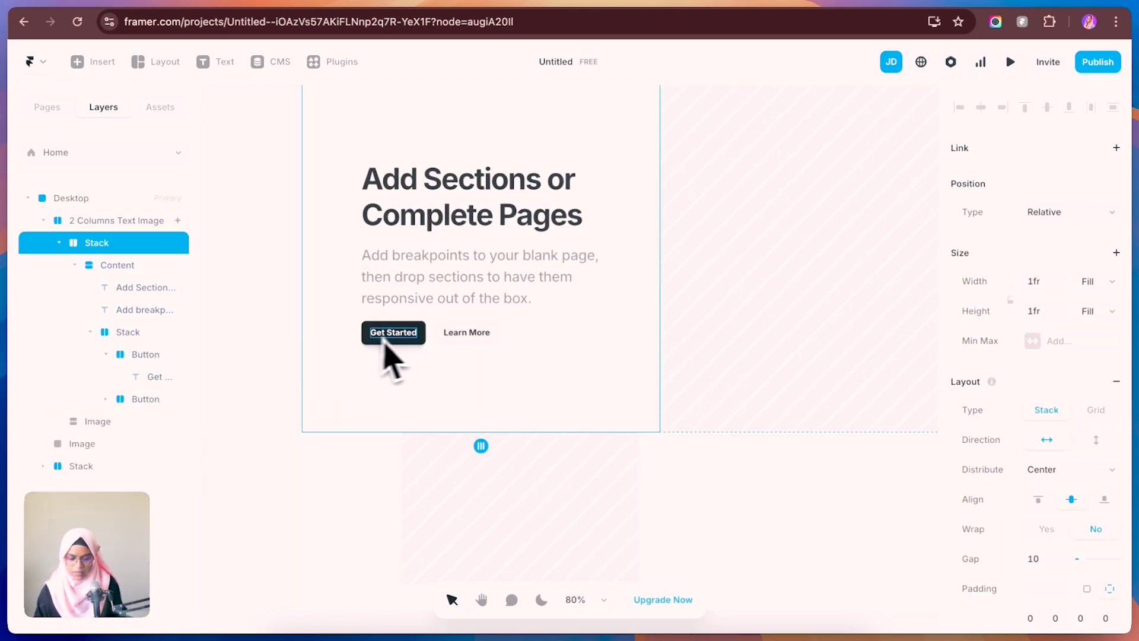
click(408, 331)
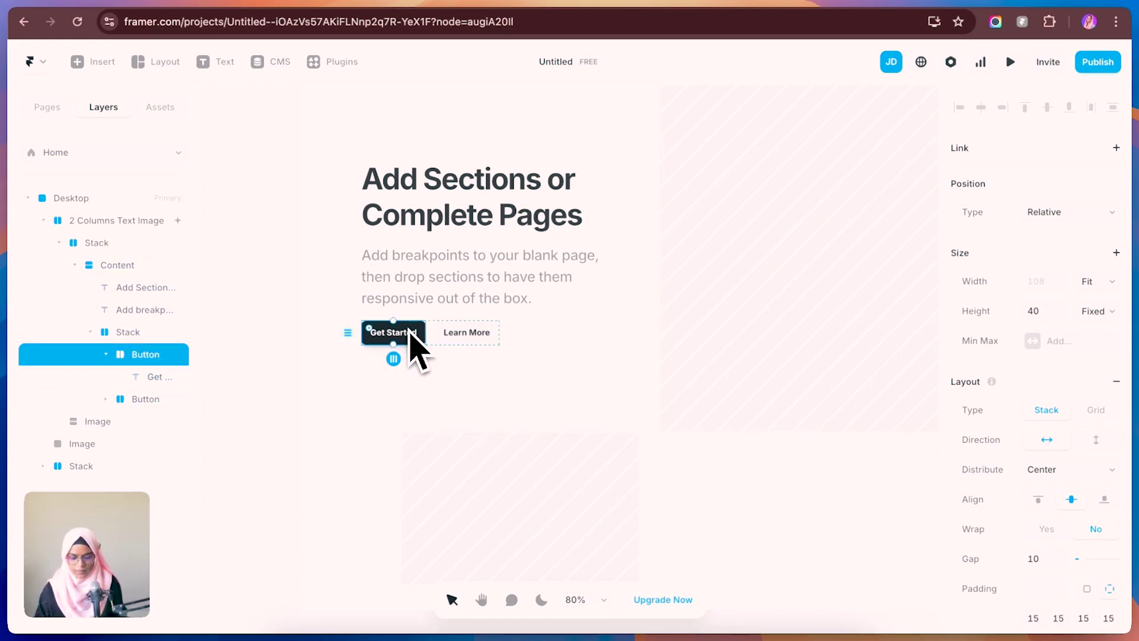
scroll(418, 345, down, 1)
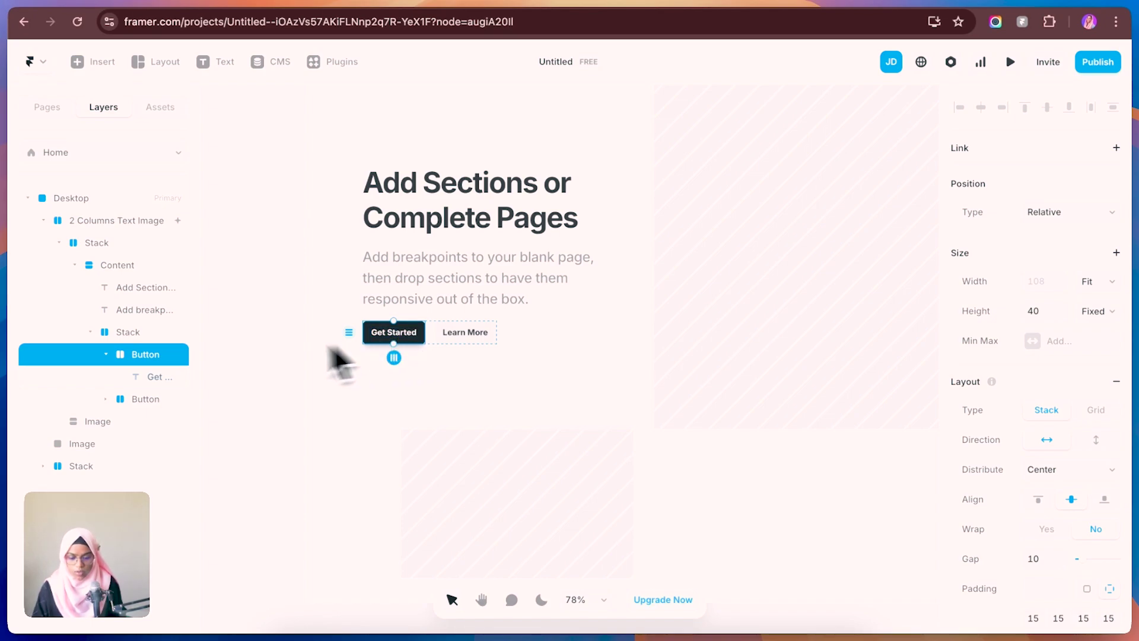
right_click(160, 367)
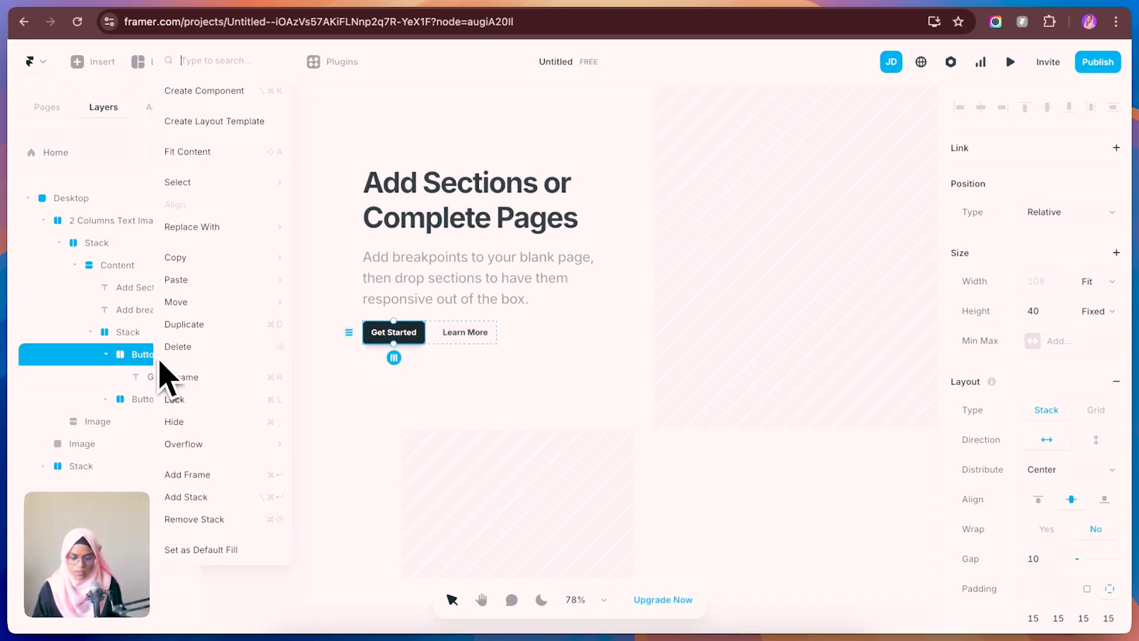
click(215, 91)
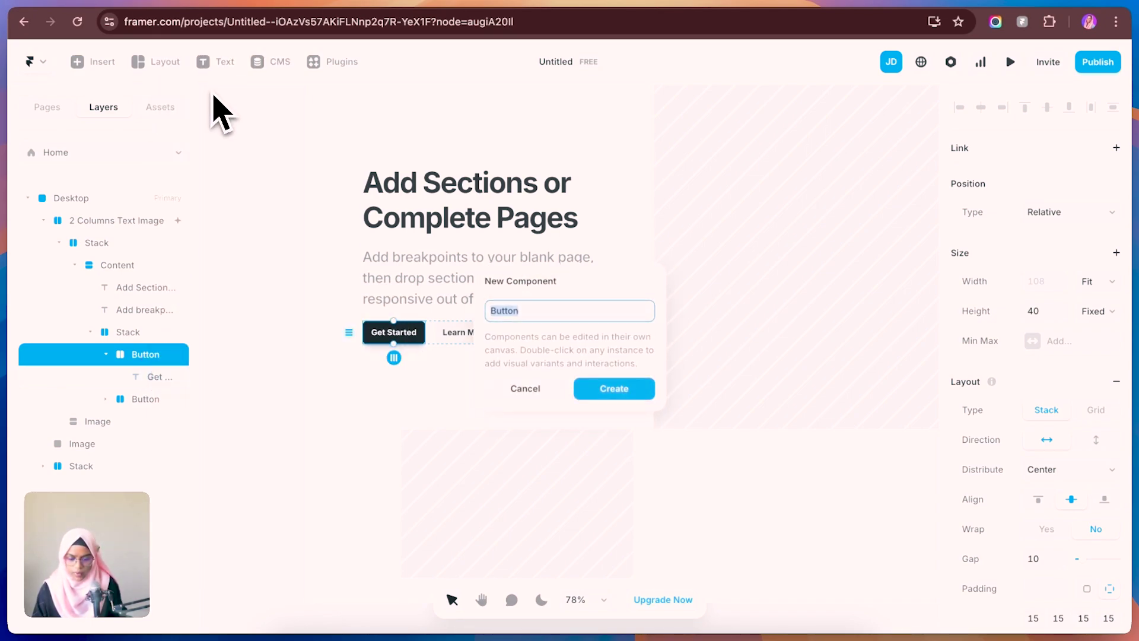
click(619, 392)
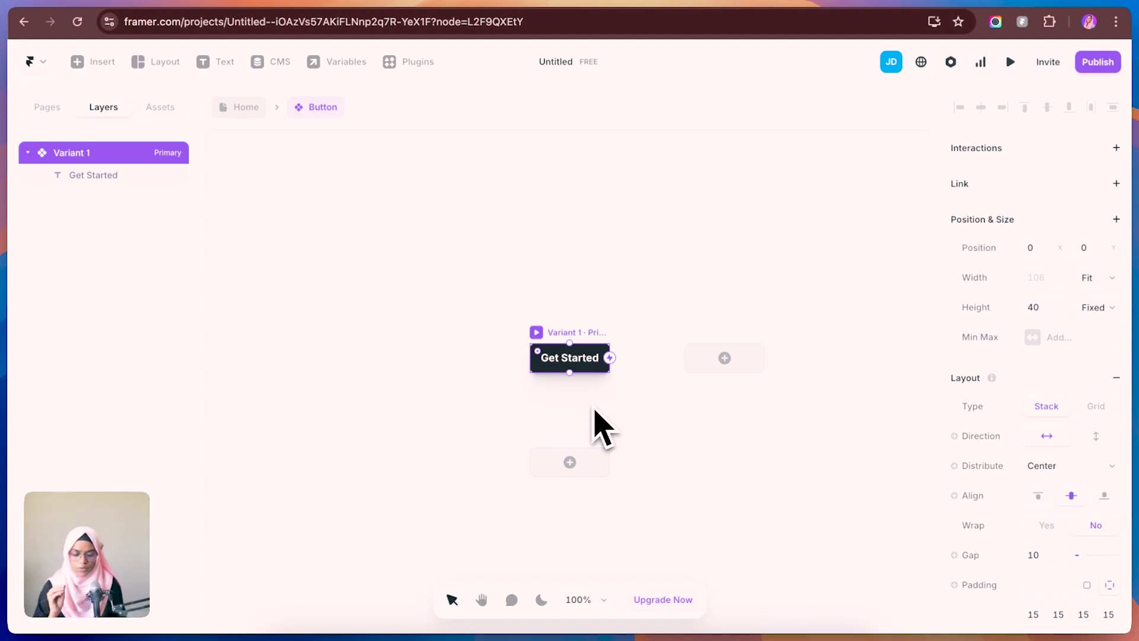
- Add Hover and Pressed states to the Button component's primary variant, plus a second variant beside it
click(592, 472)
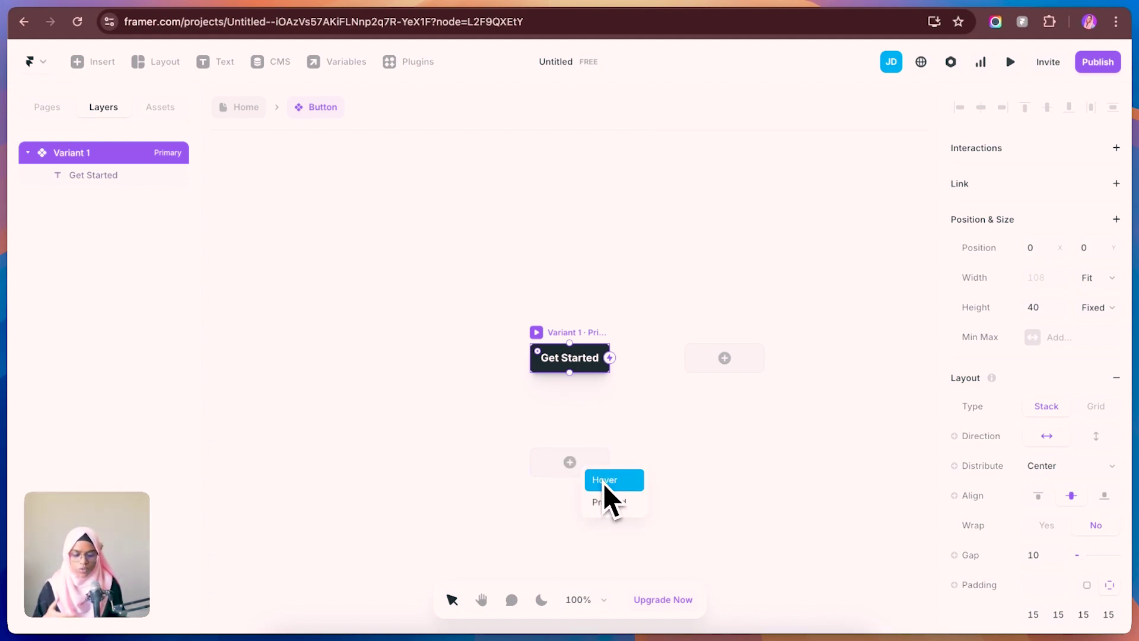
click(604, 483)
click(579, 509)
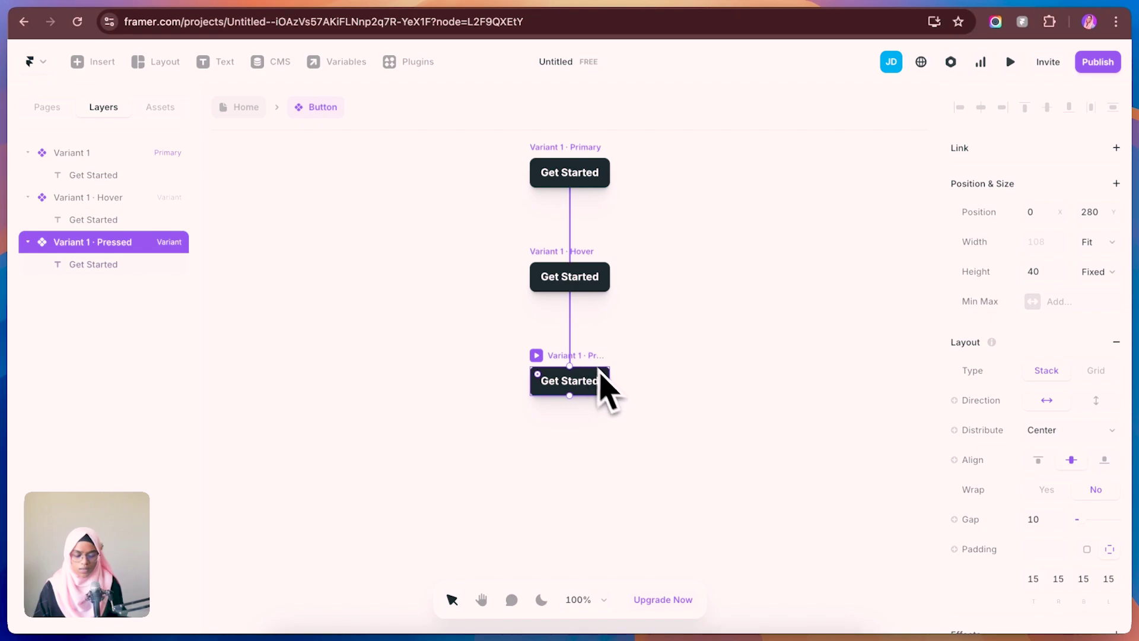
scroll(622, 415, down, 3)
scroll(586, 377, up, 6)
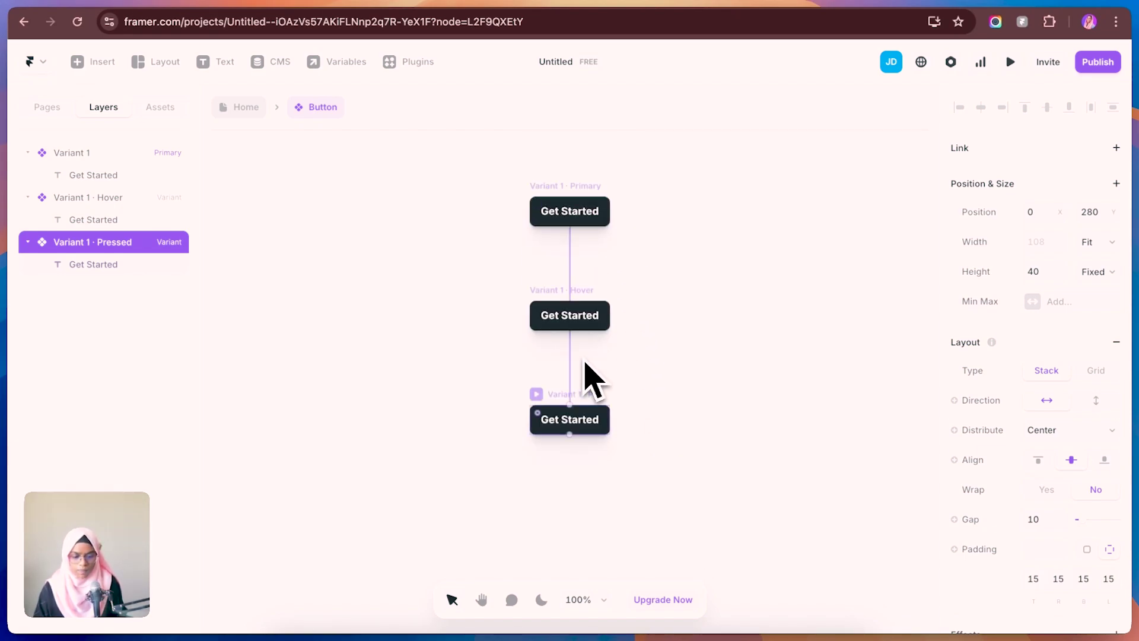
click(576, 314)
click(724, 319)
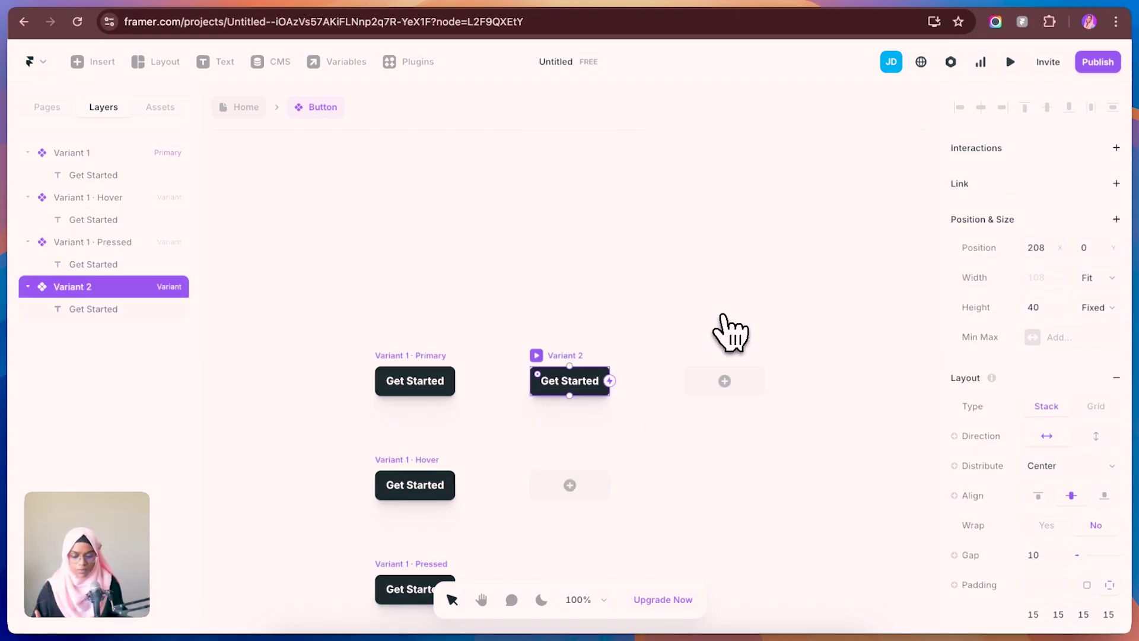
- Set the fill of the Button component's Hover state to grey #787878
click(448, 481)
scroll(1065, 537, down, 2)
scroll(1065, 537, down, 3)
click(1050, 530)
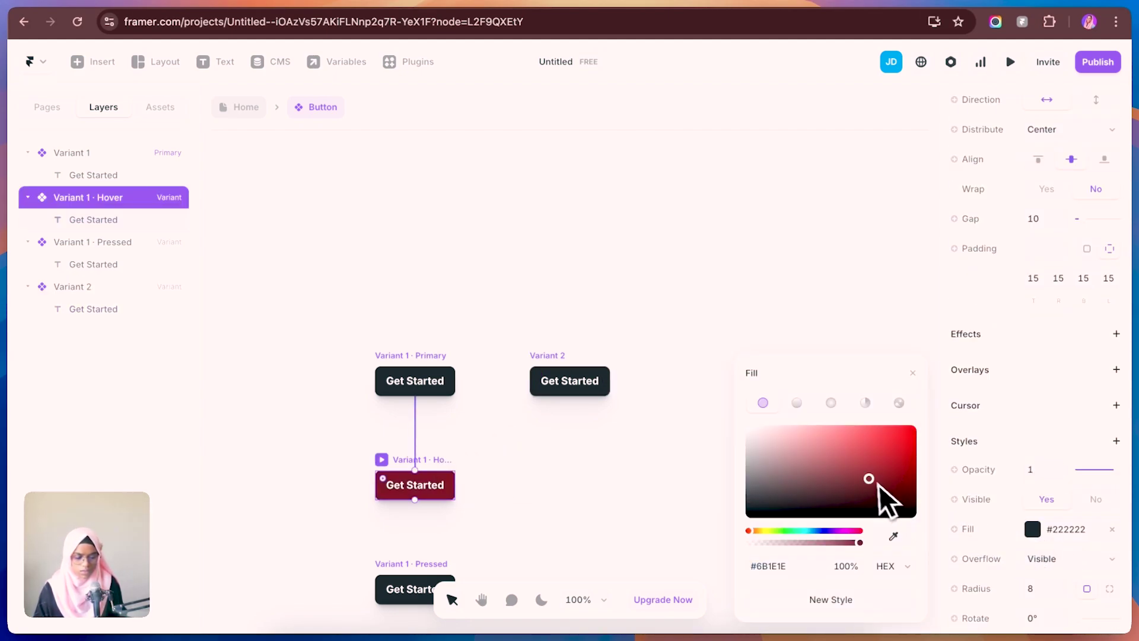
drag(761, 502, 733, 478)
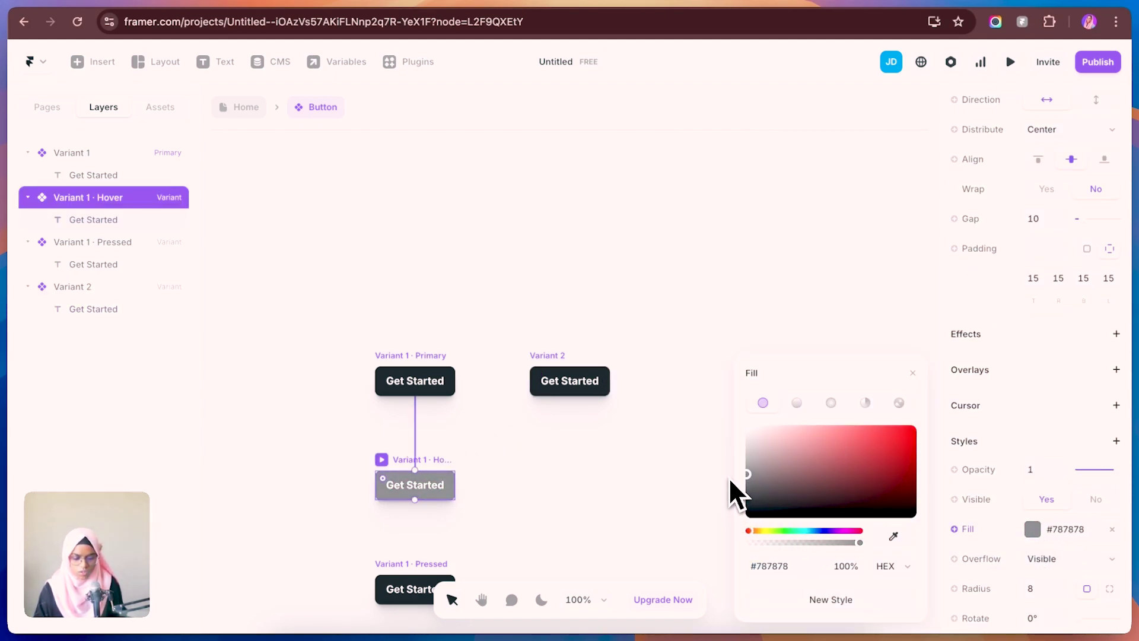
click(629, 505)
- Return to the Home page and place a copy of the Button component inside the image frame below the section, 104 from its bottom
click(403, 355)
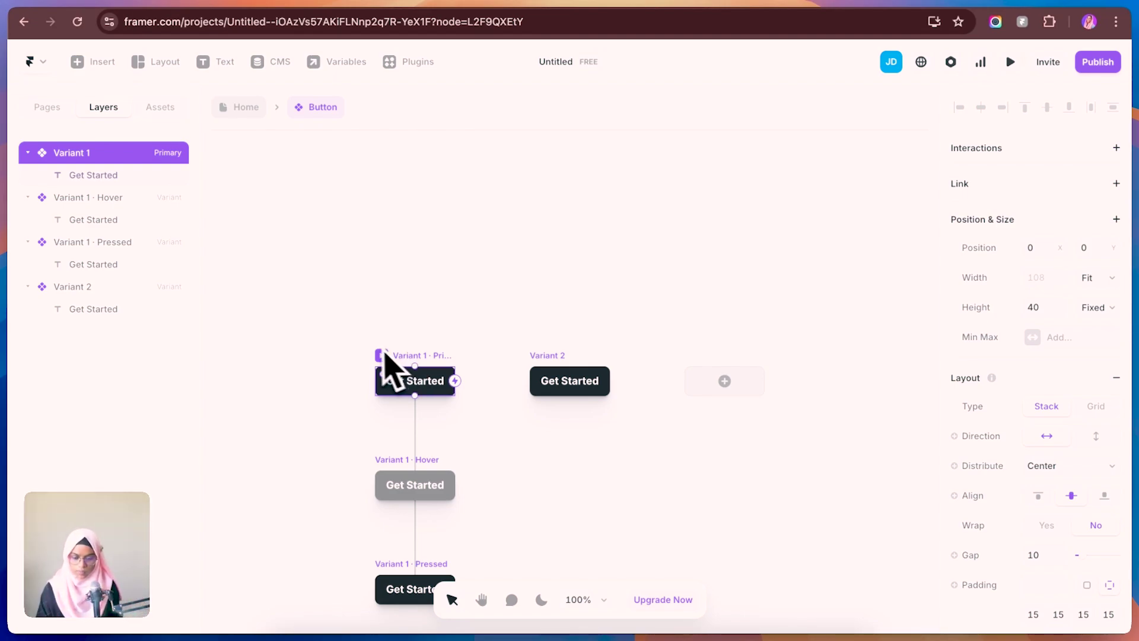
key(Escape)
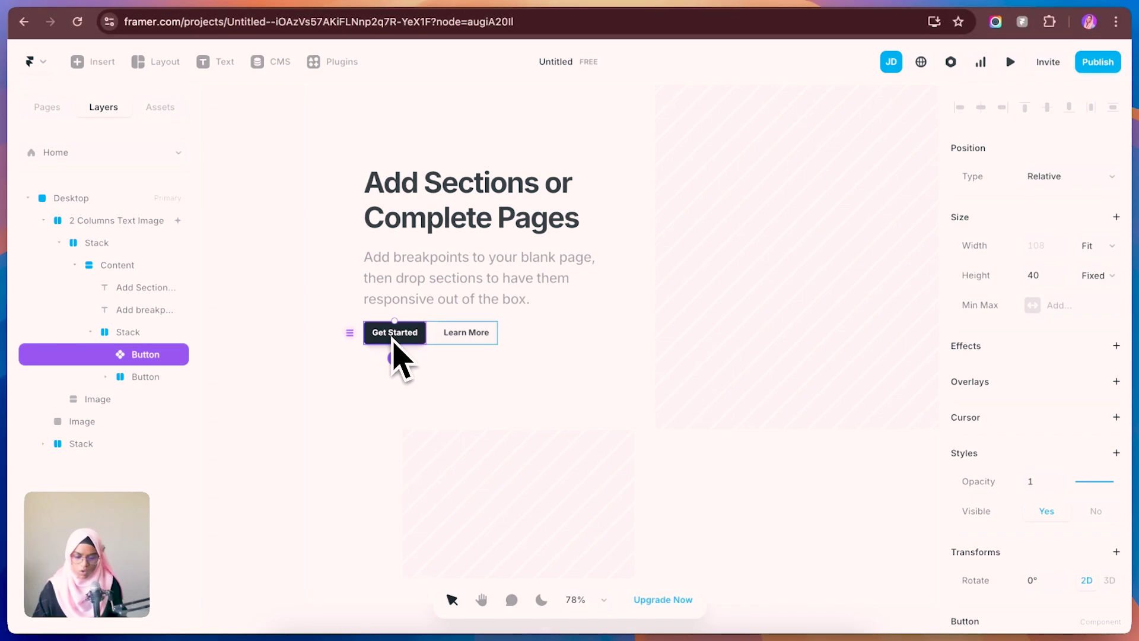
click(608, 475)
key(ctrl+v)
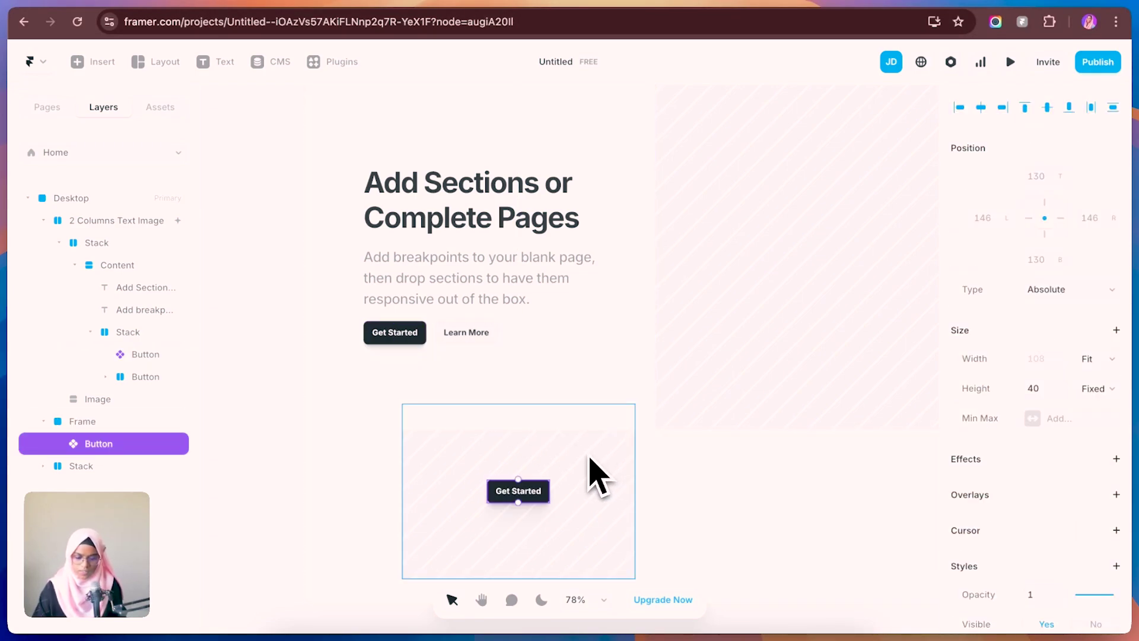
drag(536, 490, 540, 505)
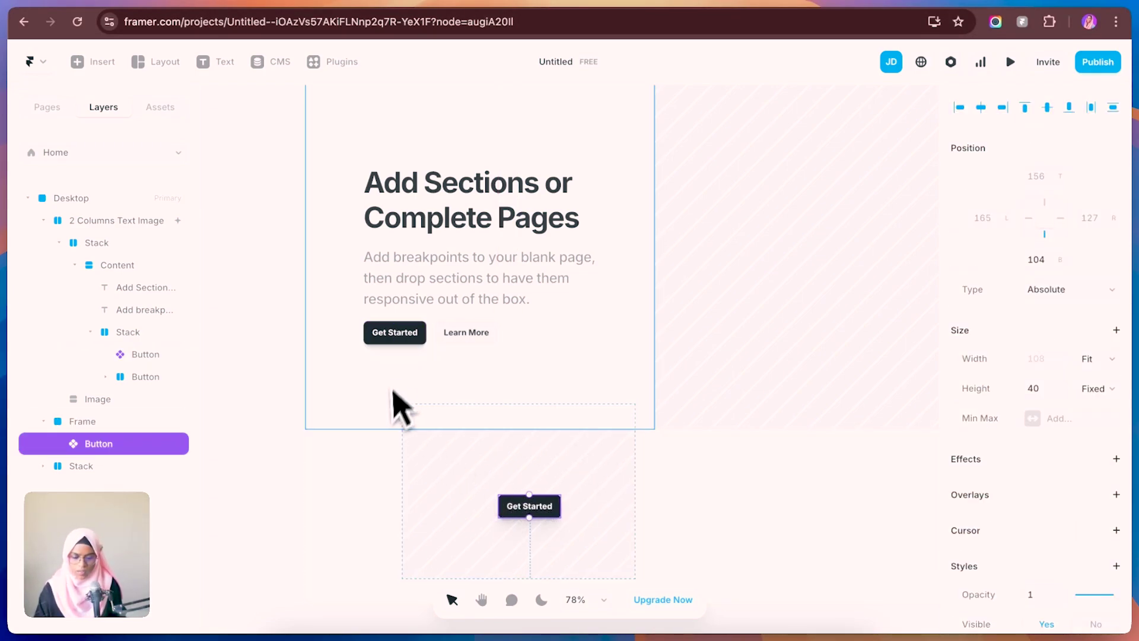
- Set the Get Started text color in the Button component's primary variant to dark red and return to the Home page
double_click(397, 339)
click(559, 368)
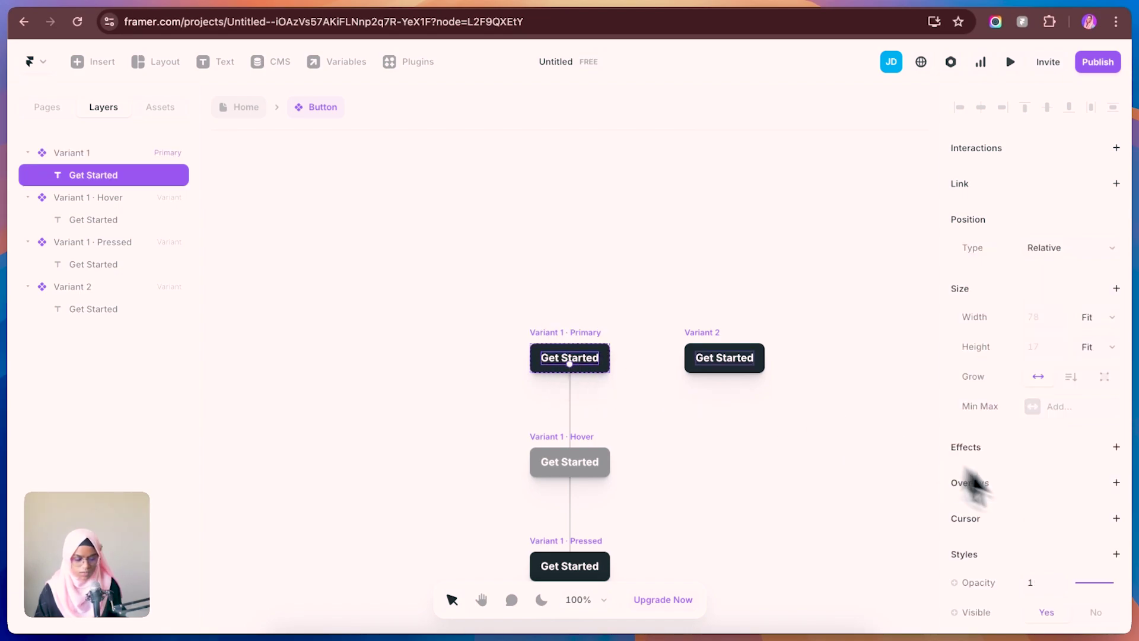
scroll(1055, 540, down, 5)
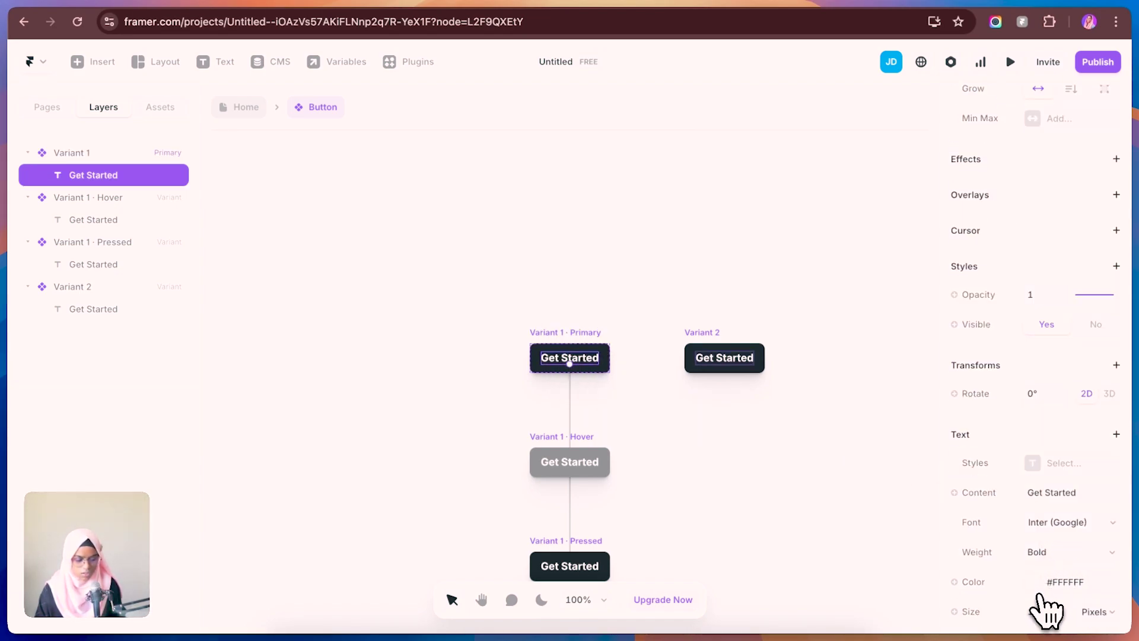
click(1055, 581)
drag(914, 492, 953, 478)
click(567, 294)
click(246, 107)
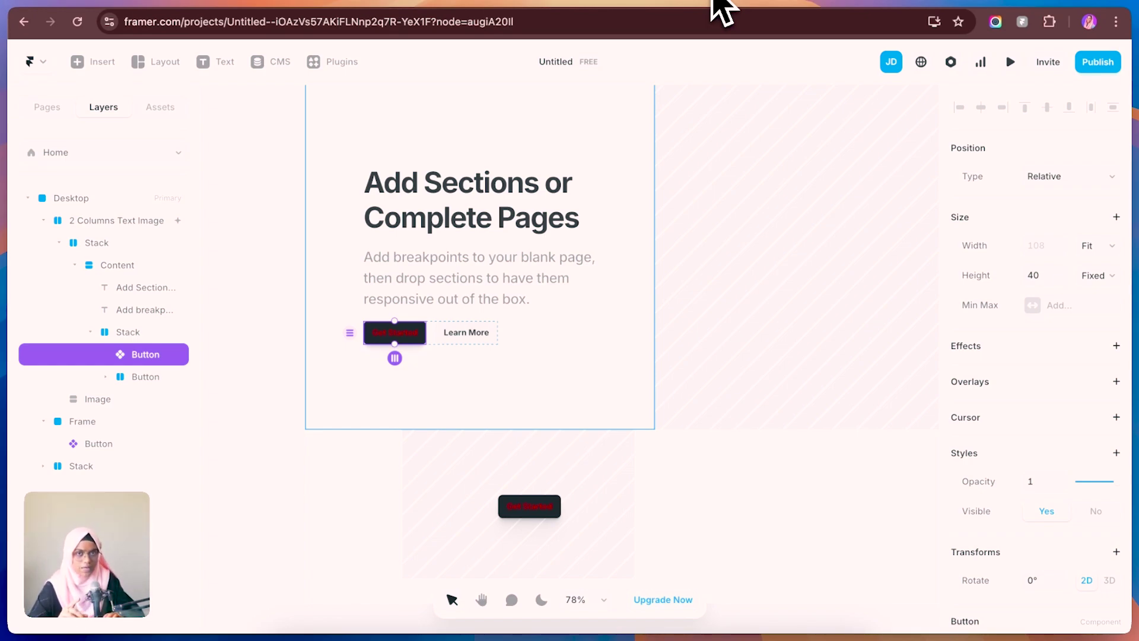
- Add the sample blog to the project's CMS and look through the fields and content of its Getting Started article
click(259, 64)
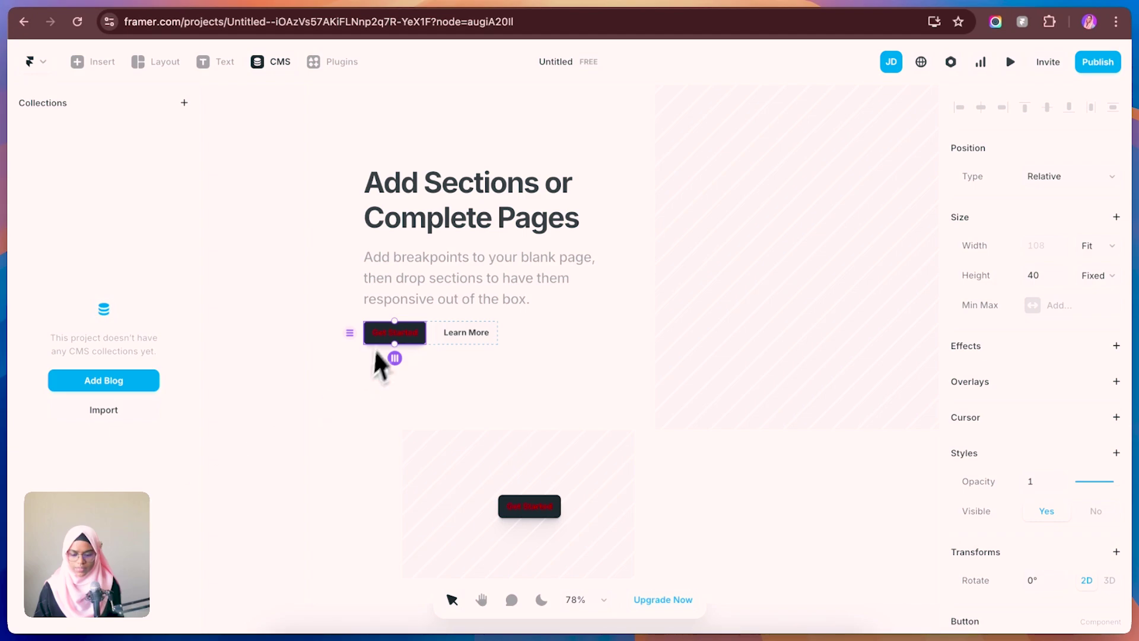
click(131, 381)
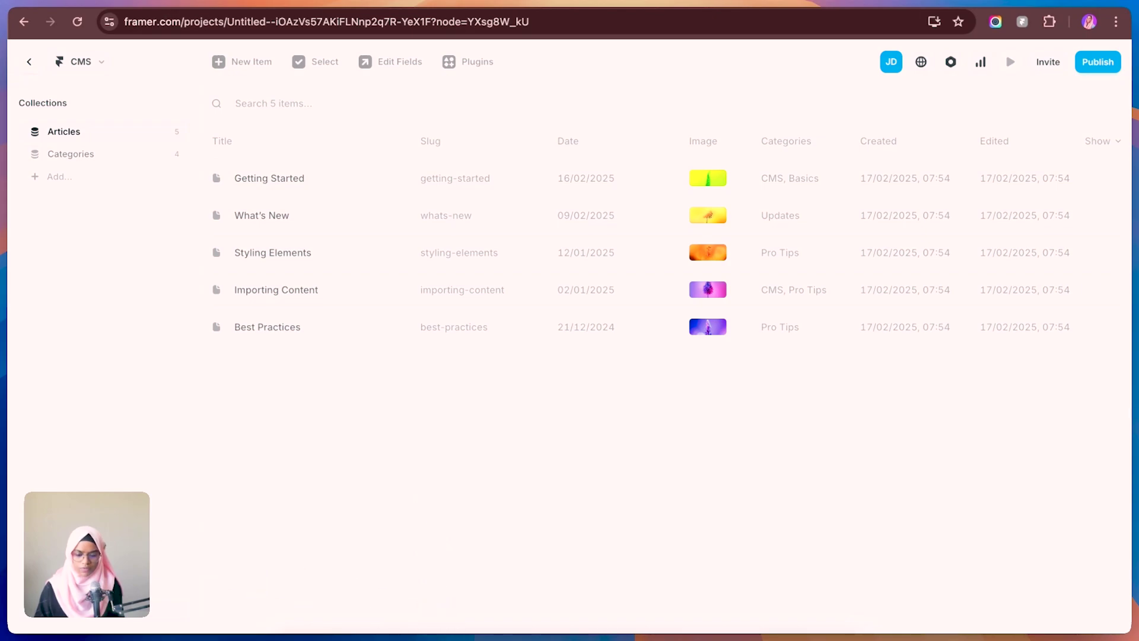
click(380, 185)
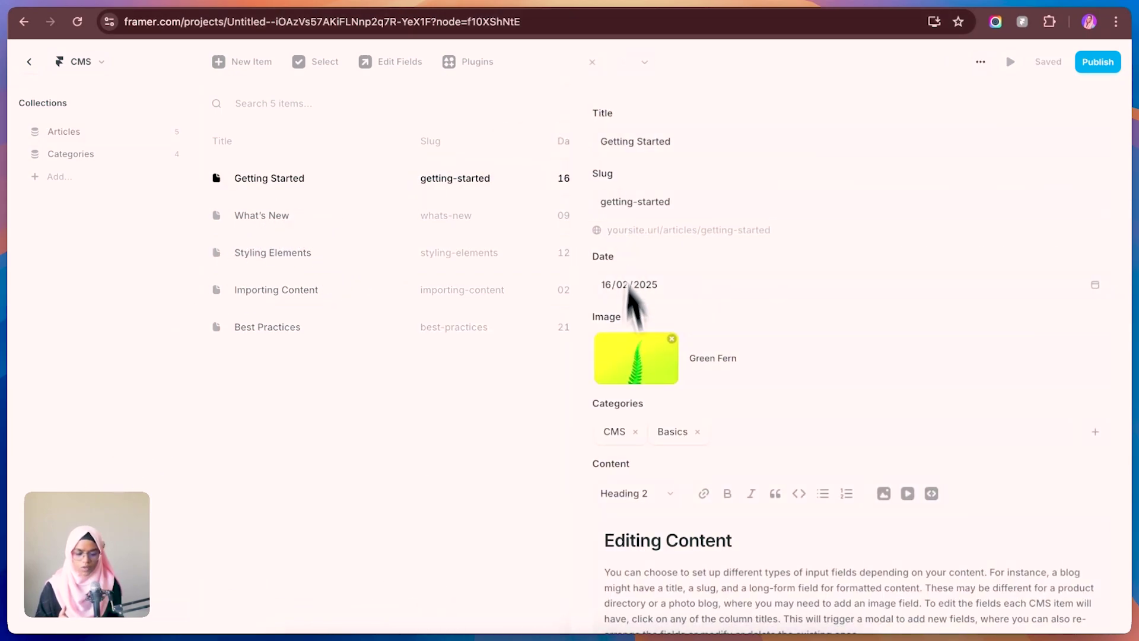
scroll(656, 496, down, 5)
scroll(681, 551, up, 2)
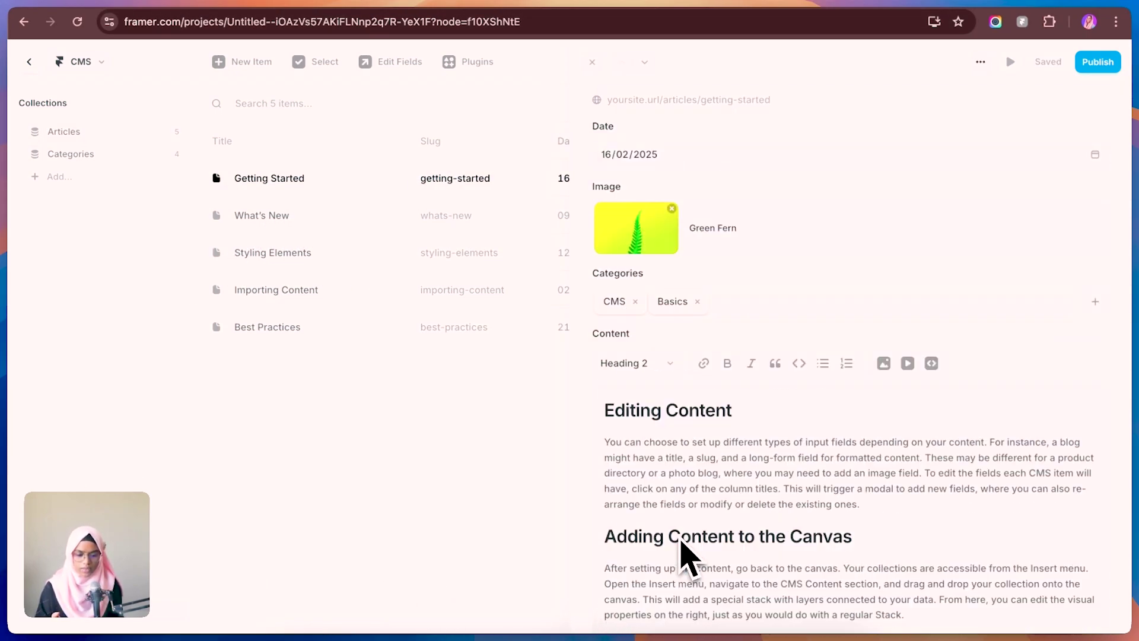
scroll(682, 552, up, 2)
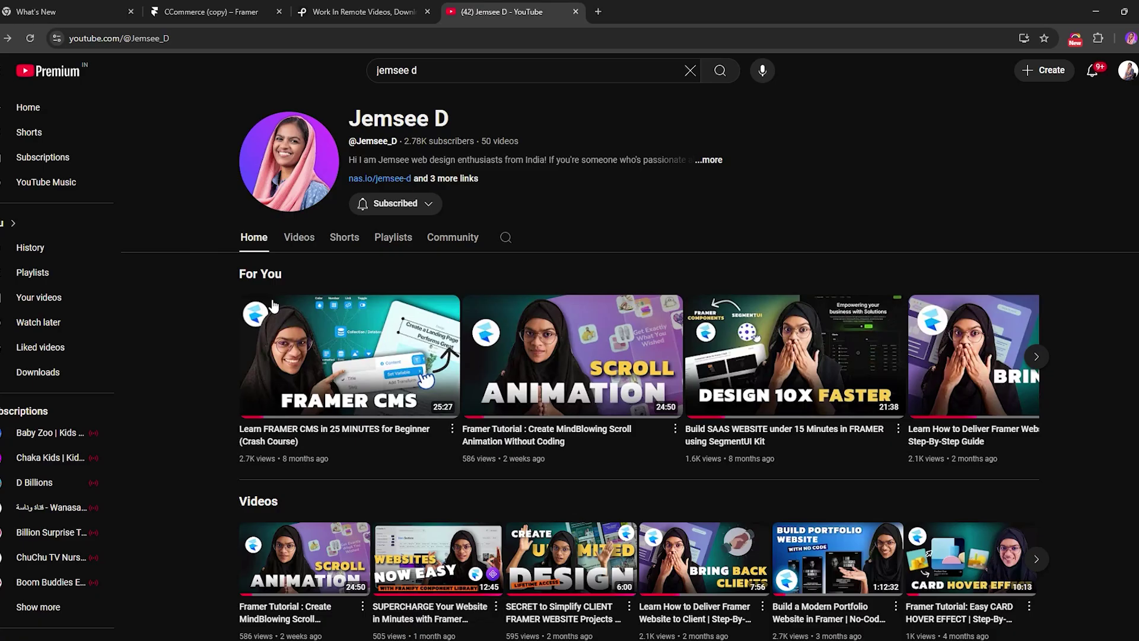
mouse_move(353, 376)
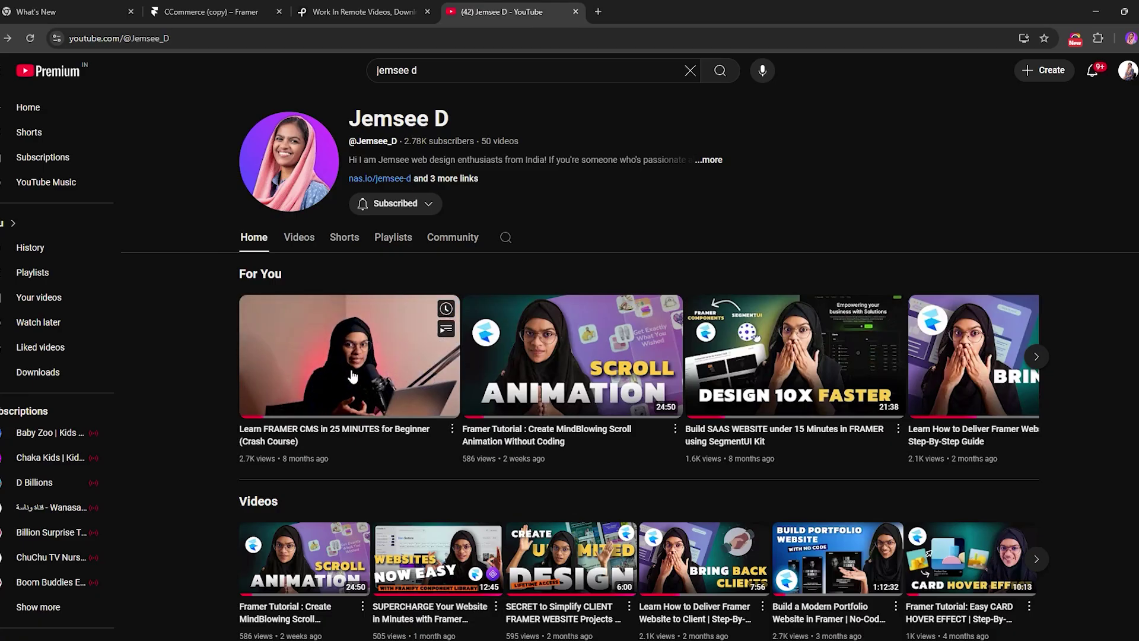
click(353, 375)
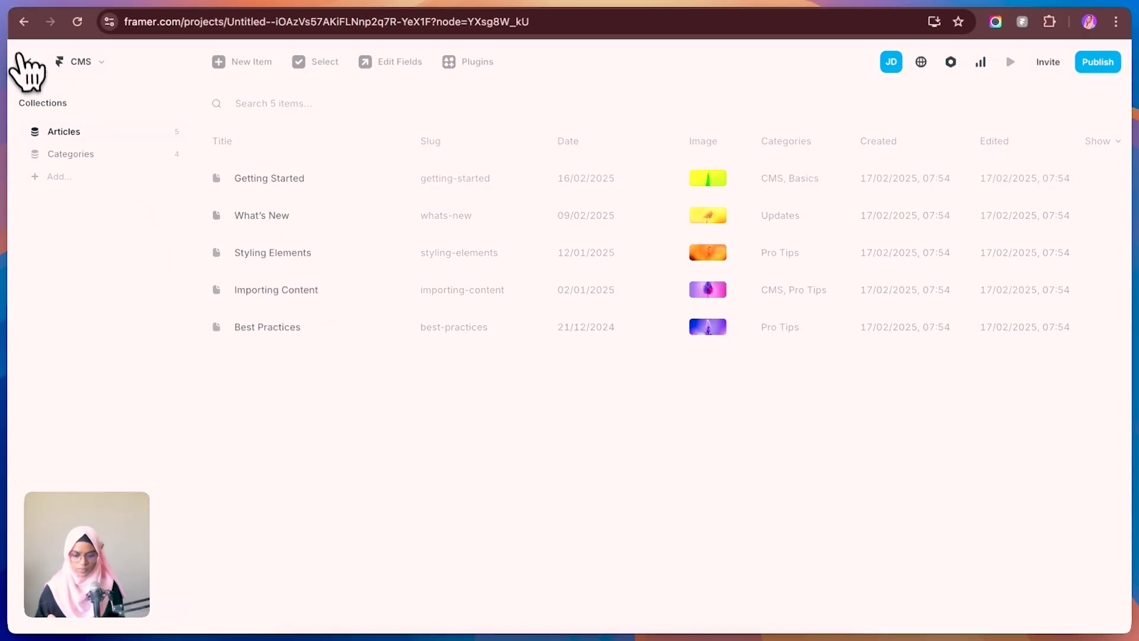
- Return to the canvas and look at the Articles detail page nested under the /blog page
click(28, 61)
click(28, 221)
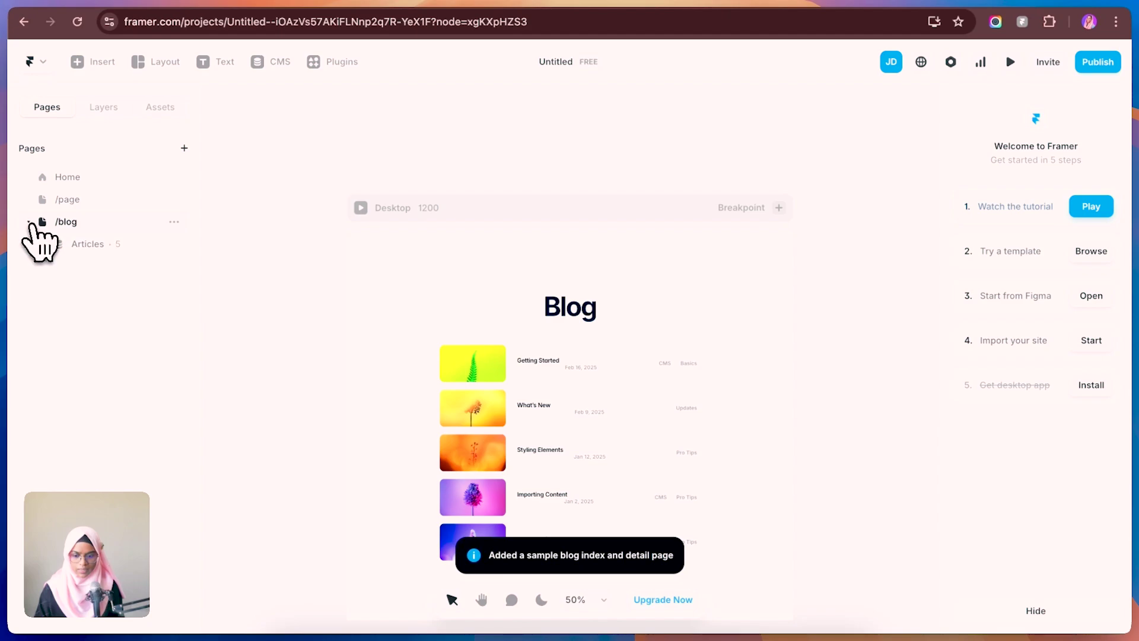
click(89, 243)
scroll(635, 452, down, 3)
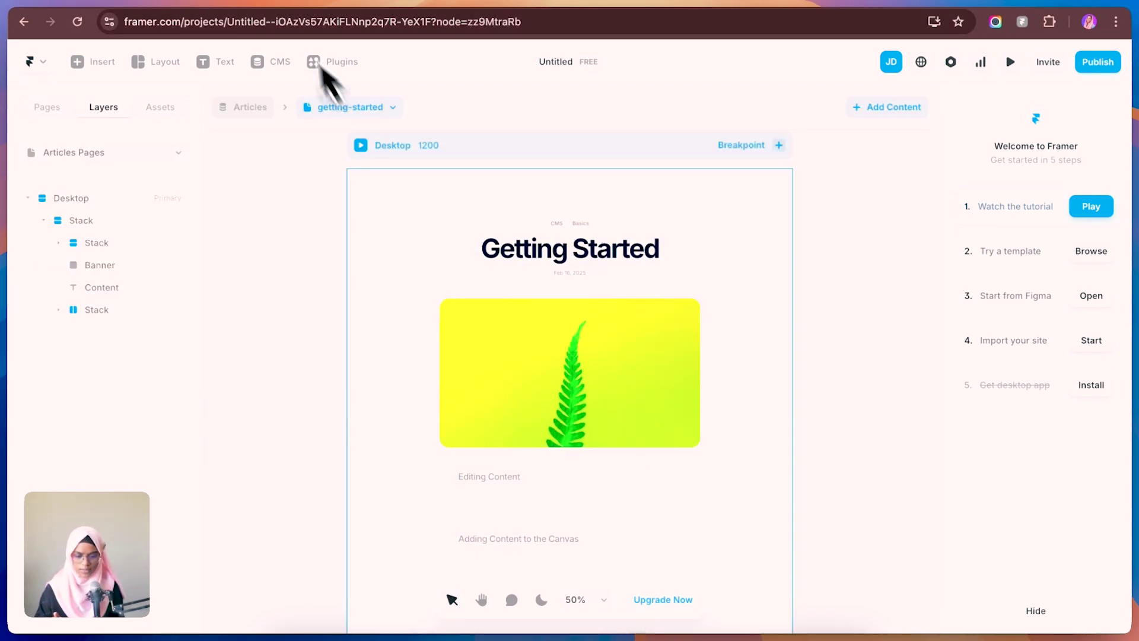
- Look through the Articles detail page with the whats-new, styling-elements, importing-content and best-practices entries
click(337, 111)
click(349, 158)
click(347, 107)
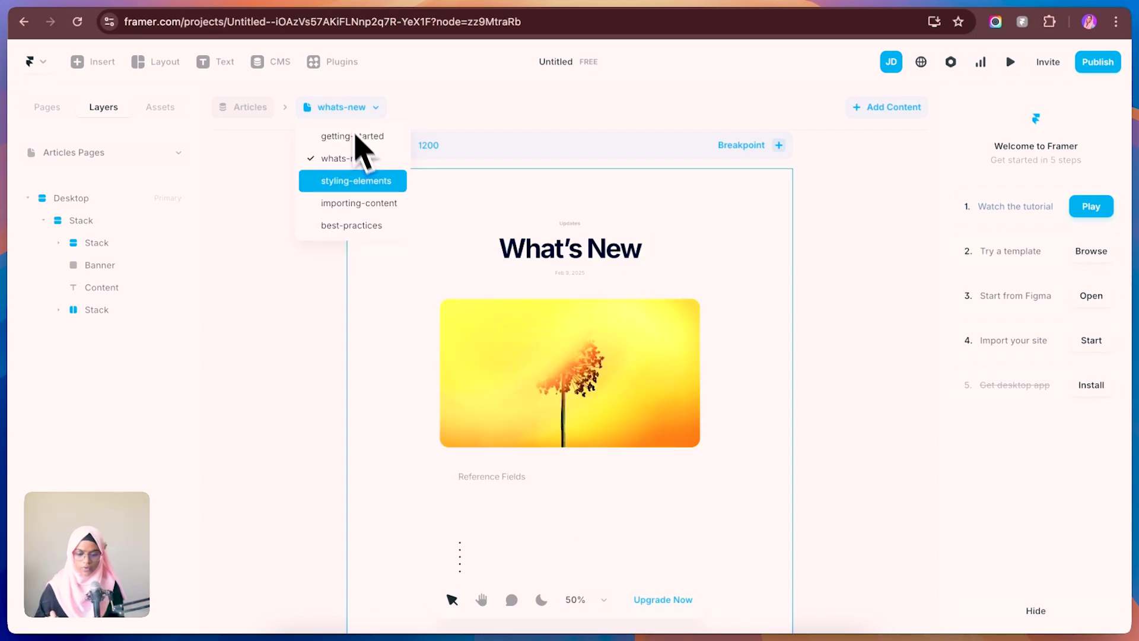
click(369, 181)
click(356, 107)
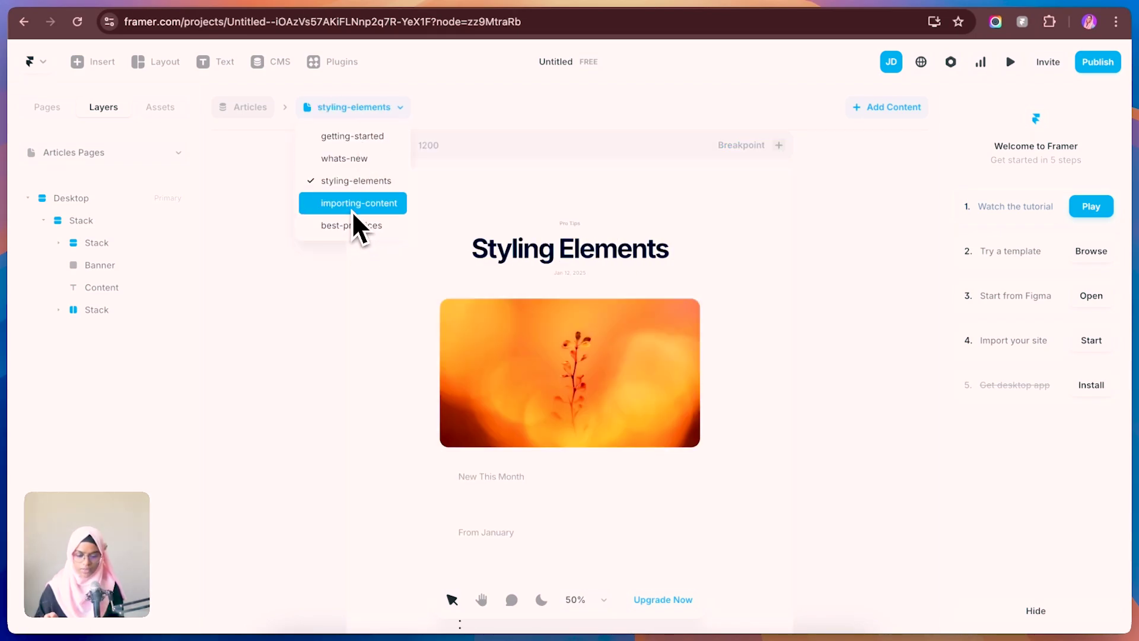
click(354, 209)
click(355, 108)
click(376, 231)
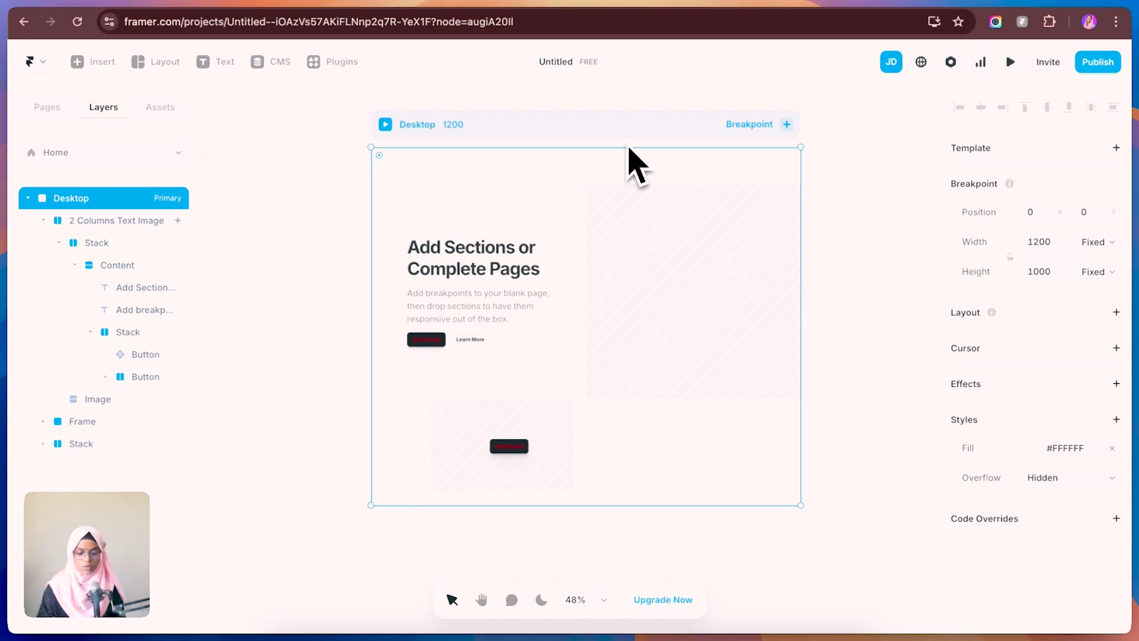
- Add a Tablet breakpoint and a Phone breakpoint to the Home page
click(787, 125)
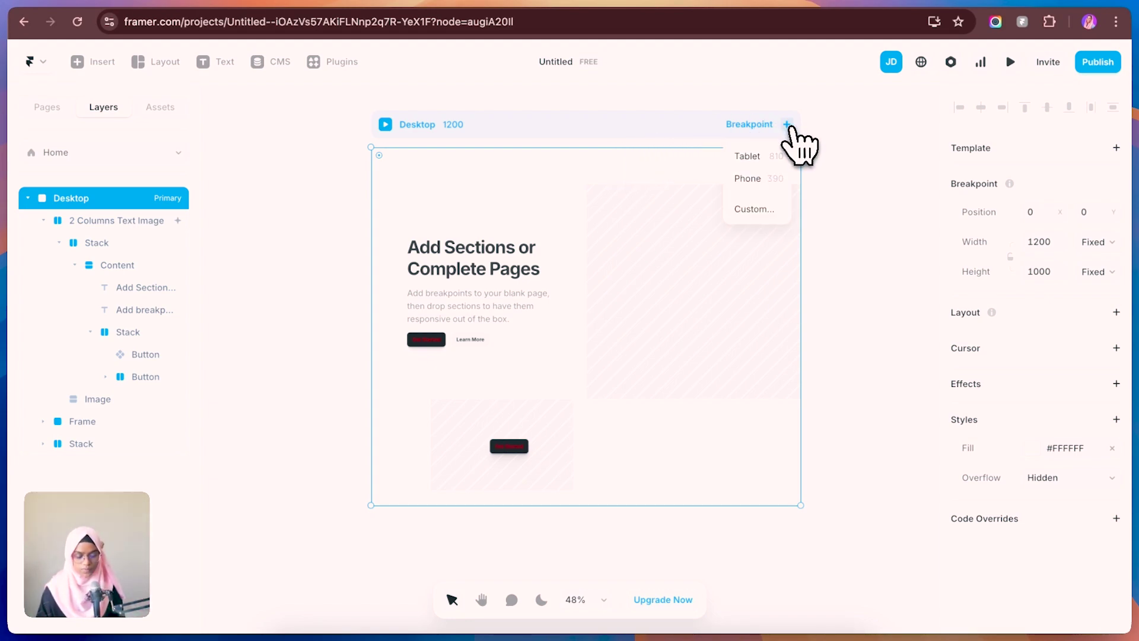
click(770, 157)
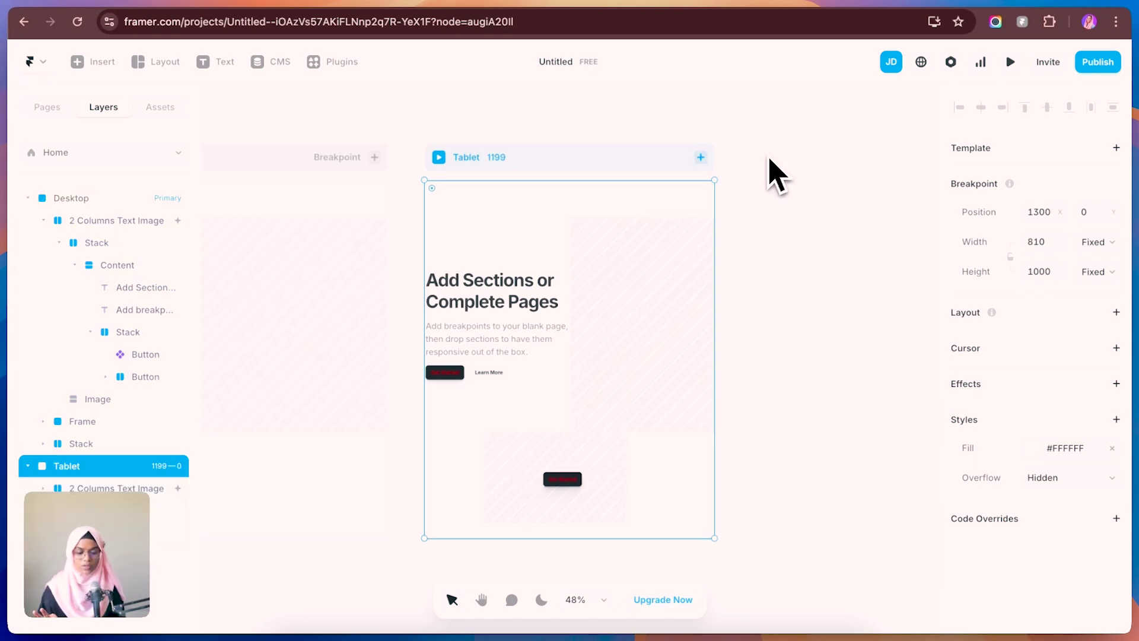
click(697, 160)
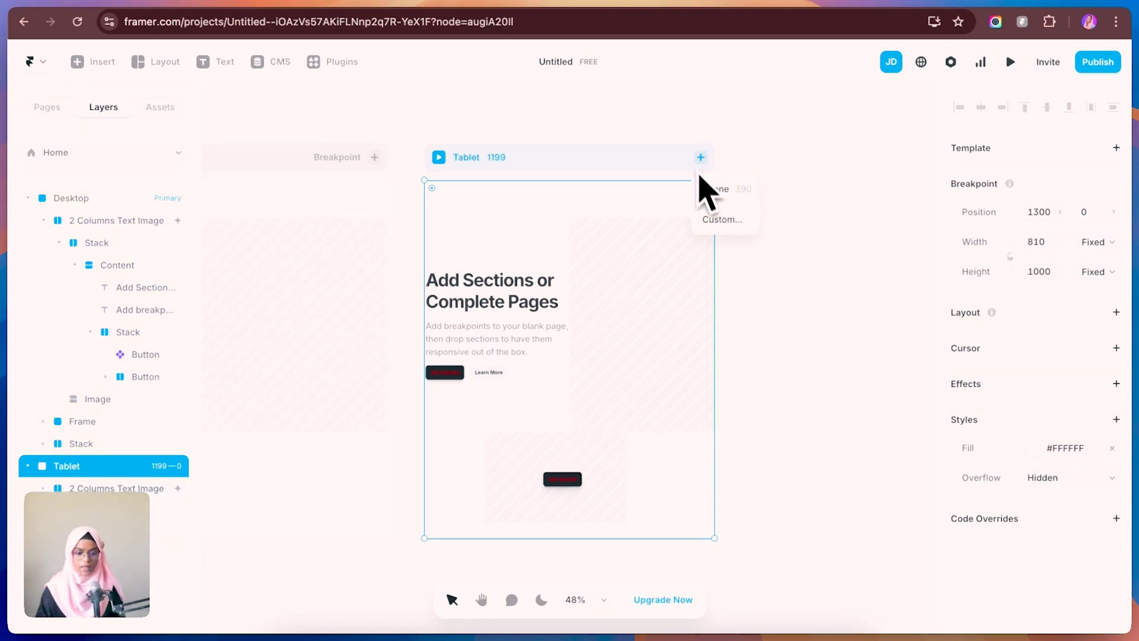
click(709, 198)
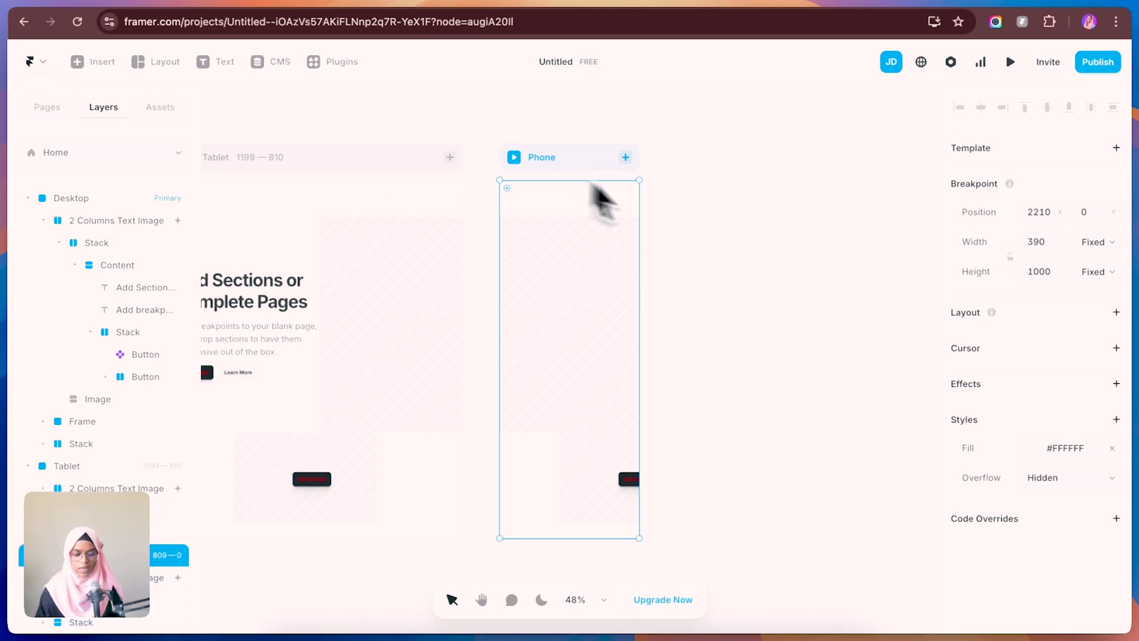
- Open the /page landing page and compare its Desktop, Tablet and Phone breakpoints
click(109, 154)
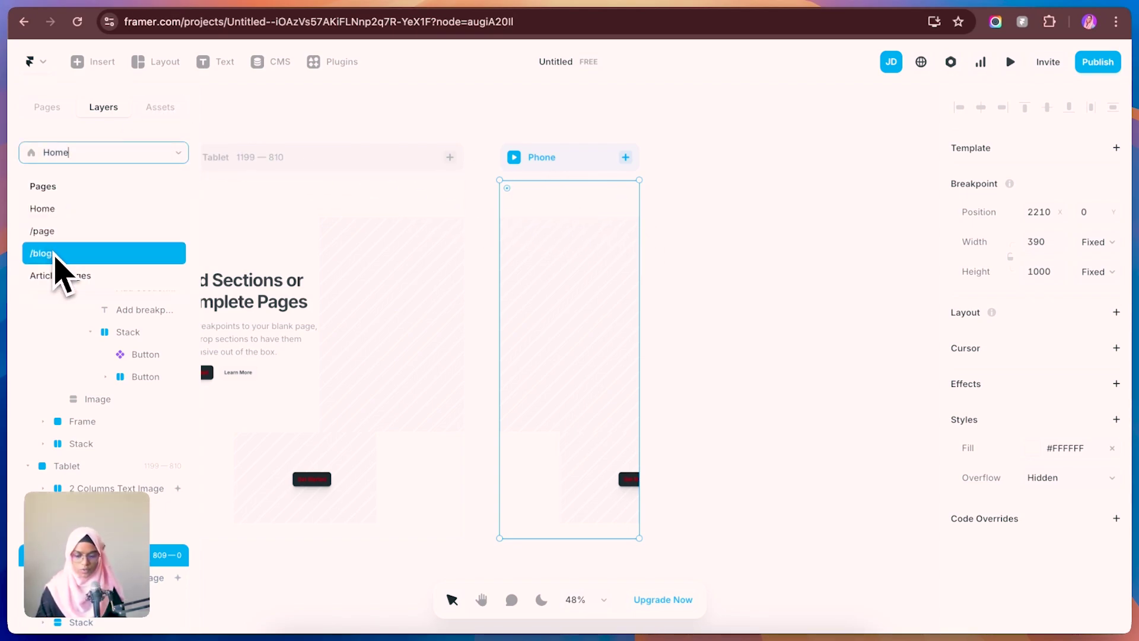
click(54, 231)
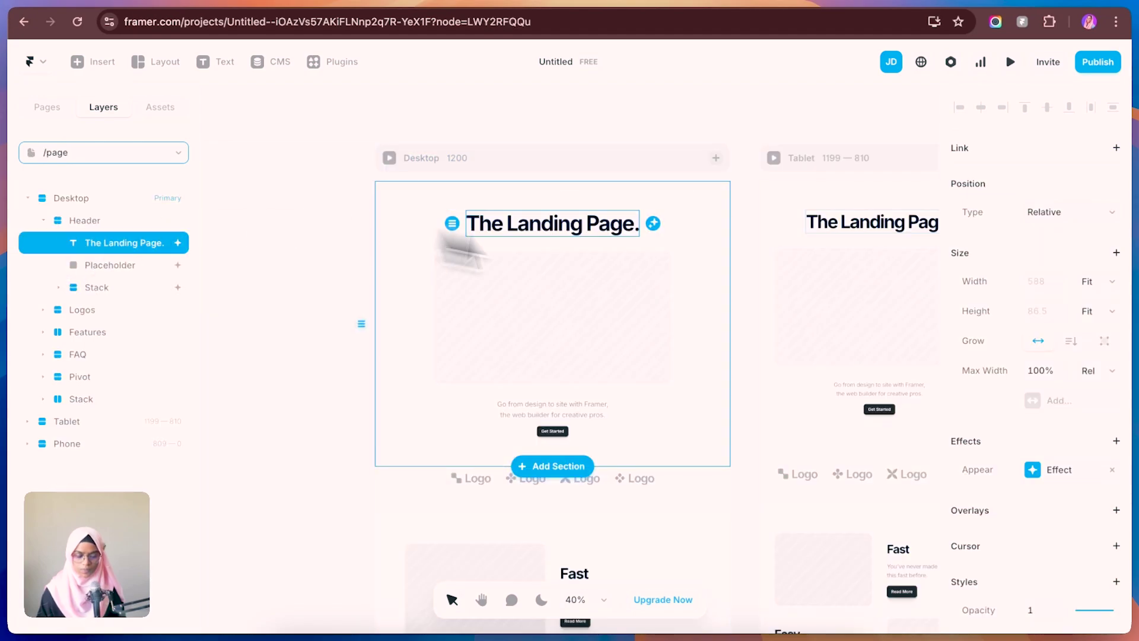
scroll(587, 308, down, 2)
click(628, 147)
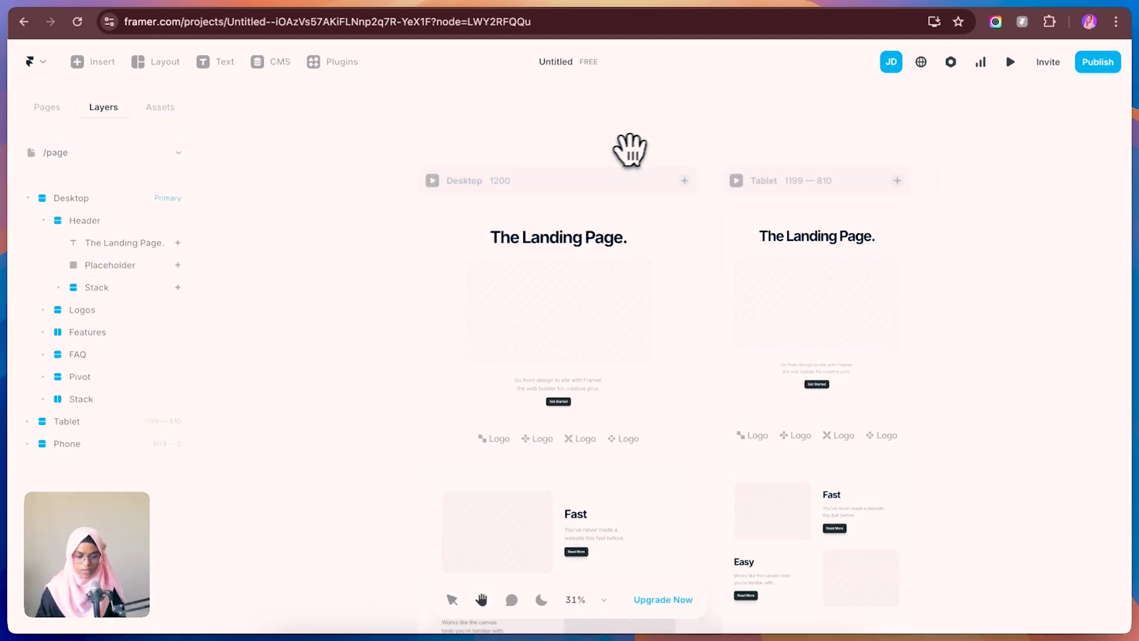
scroll(628, 147, right, 5)
click(364, 216)
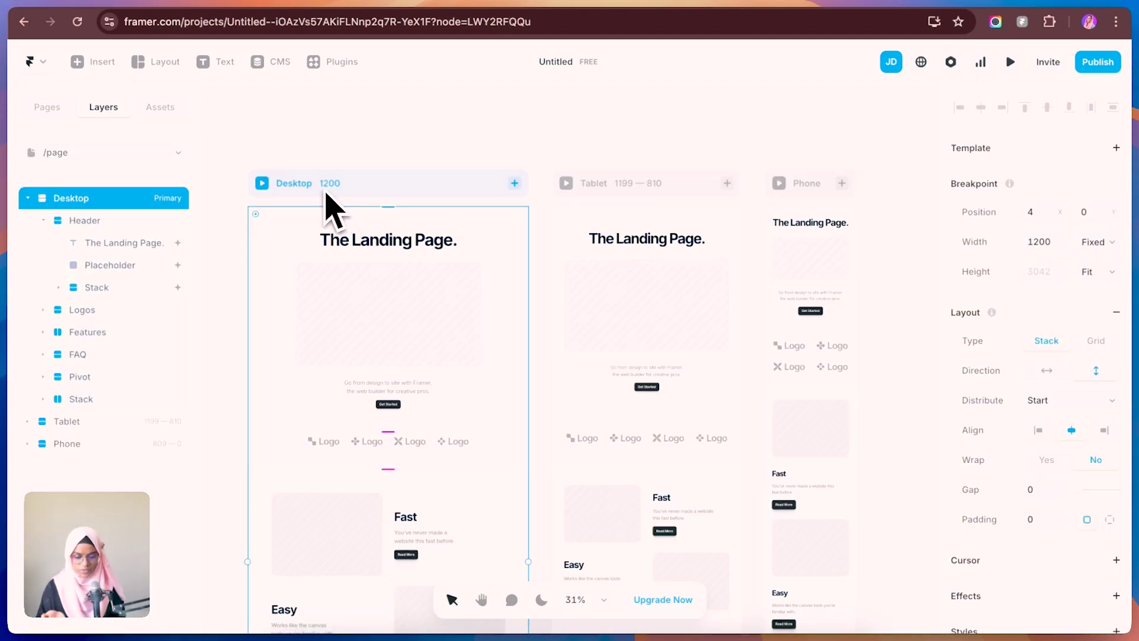
click(617, 185)
click(808, 186)
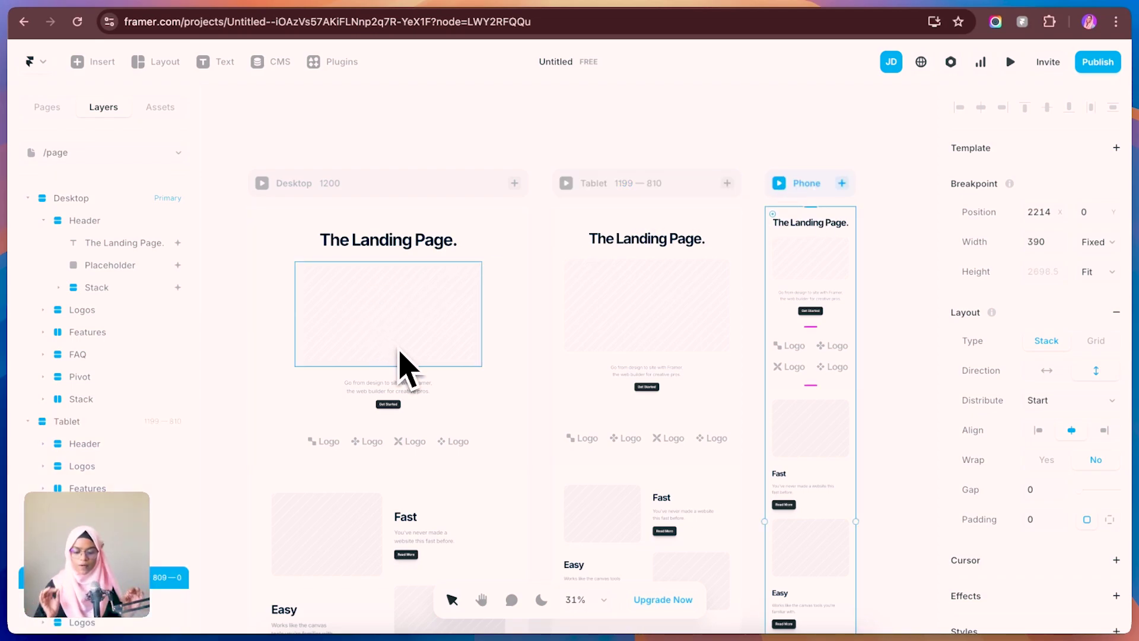
click(448, 192)
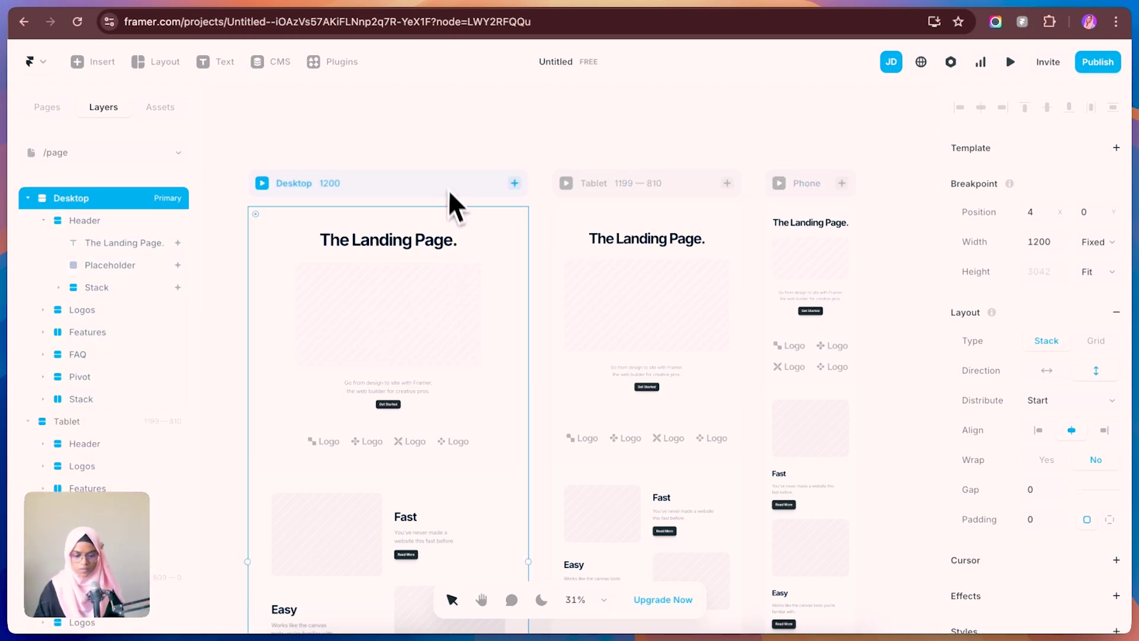
- Preview the landing page at Phone size, 320 wide, look through its sections and return to the canvas
click(261, 183)
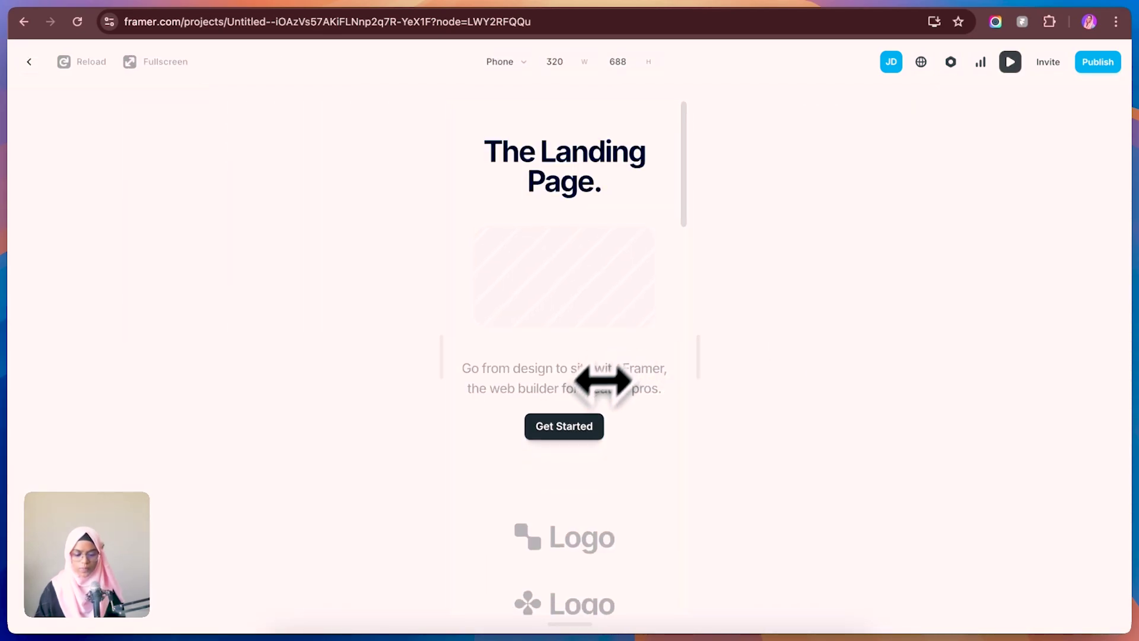
scroll(587, 462, down, 9)
scroll(592, 485, down, 3)
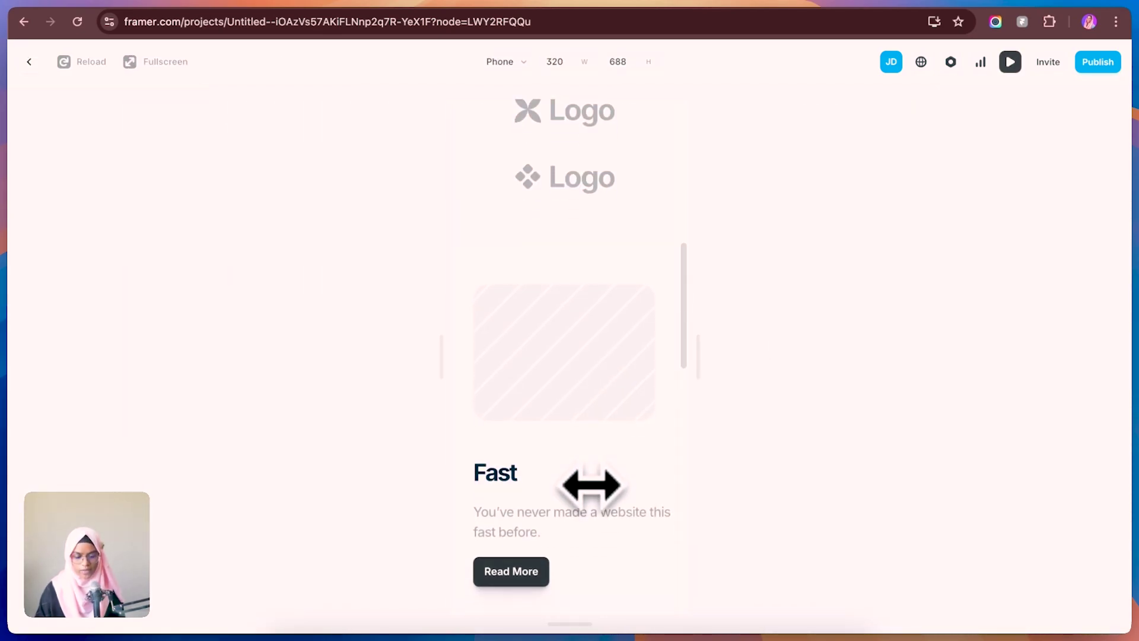
scroll(591, 485, down, 3)
key(Escape)
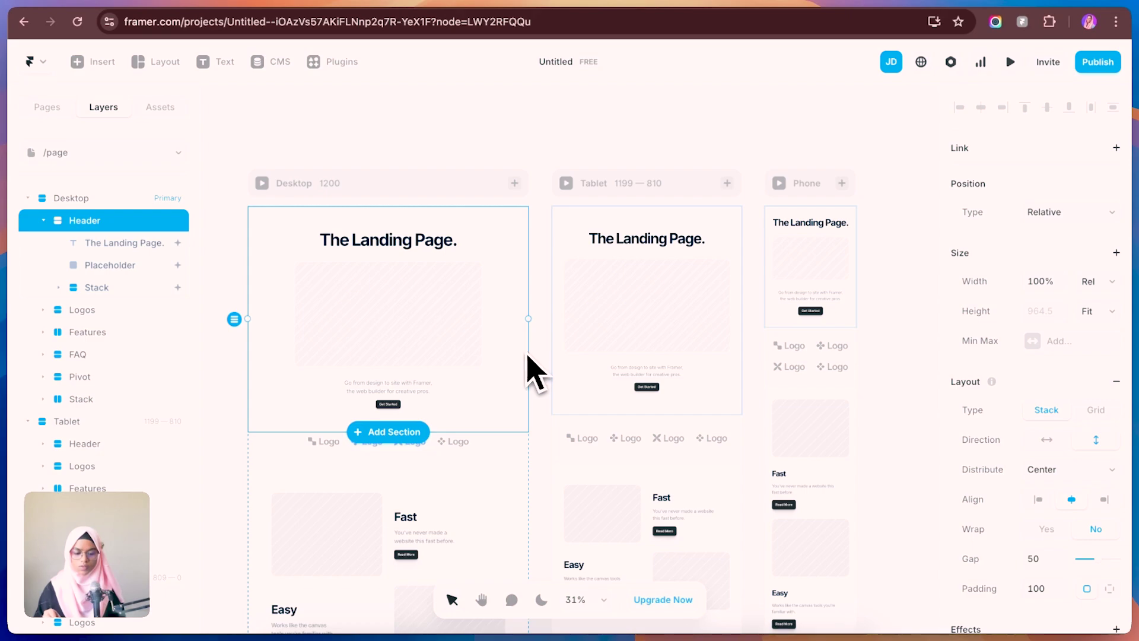
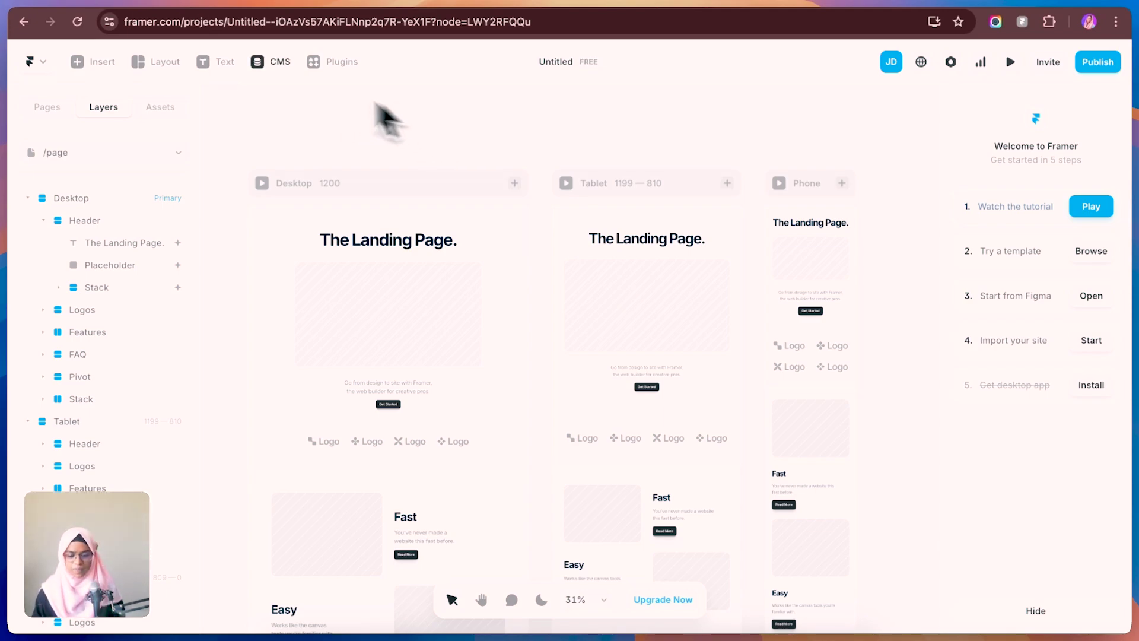
- Search the plugins for "unspl", replace the search with "lumm", and launch Lummi to look at its photos
click(325, 69)
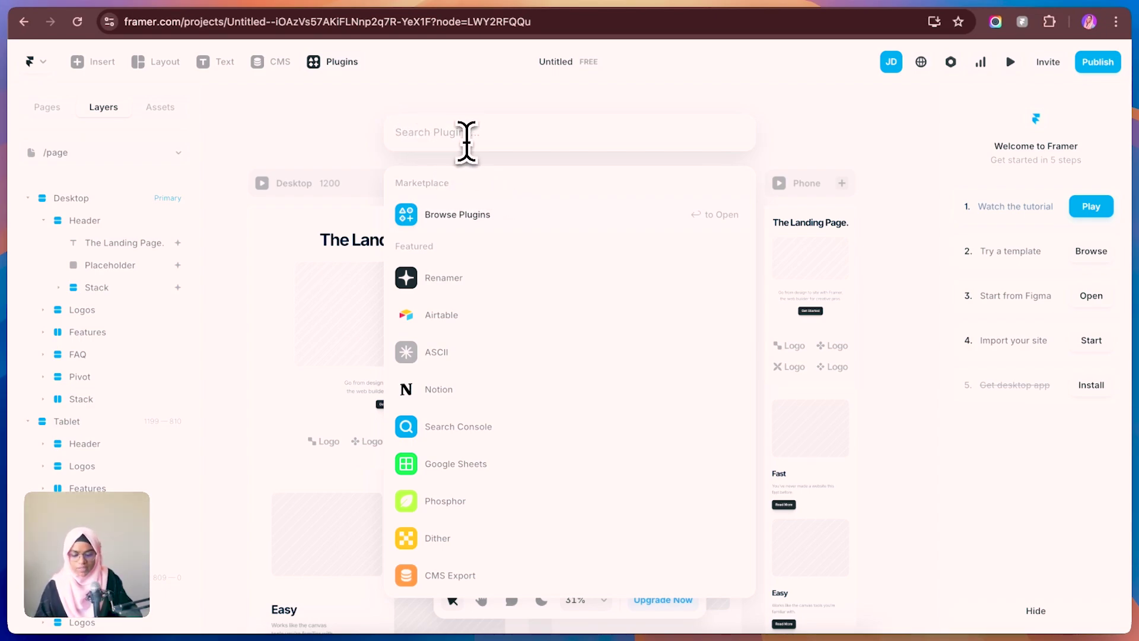
text(unspl)
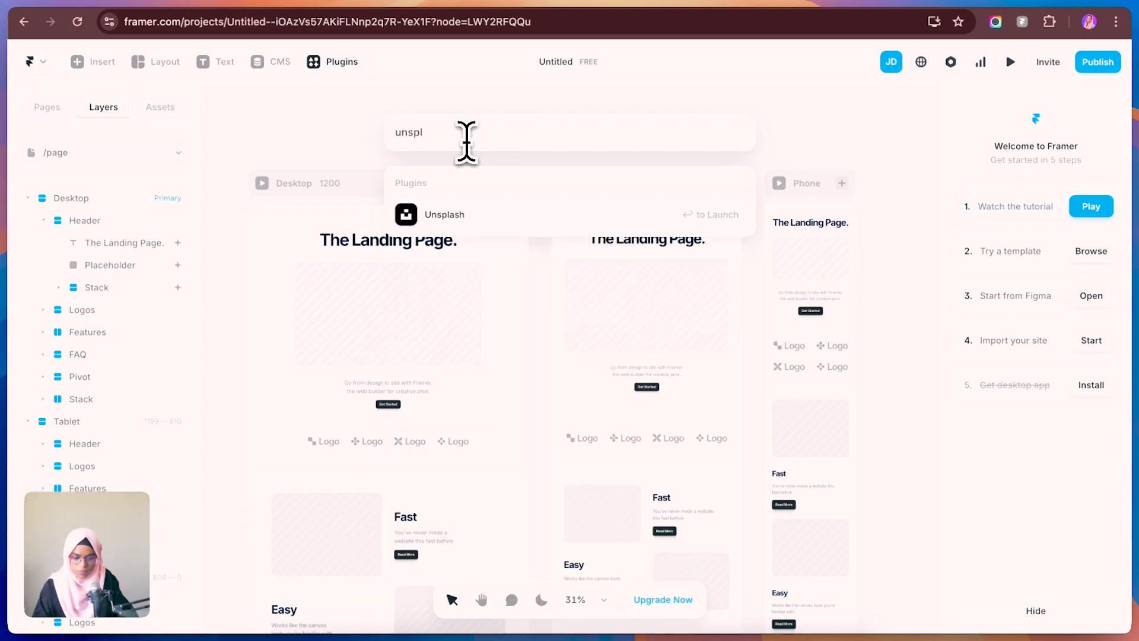
key(BackSpace)
key(BackSpace)
key(BackSpace)
key(BackSpace)
key(BackSpace)
text(lumm)
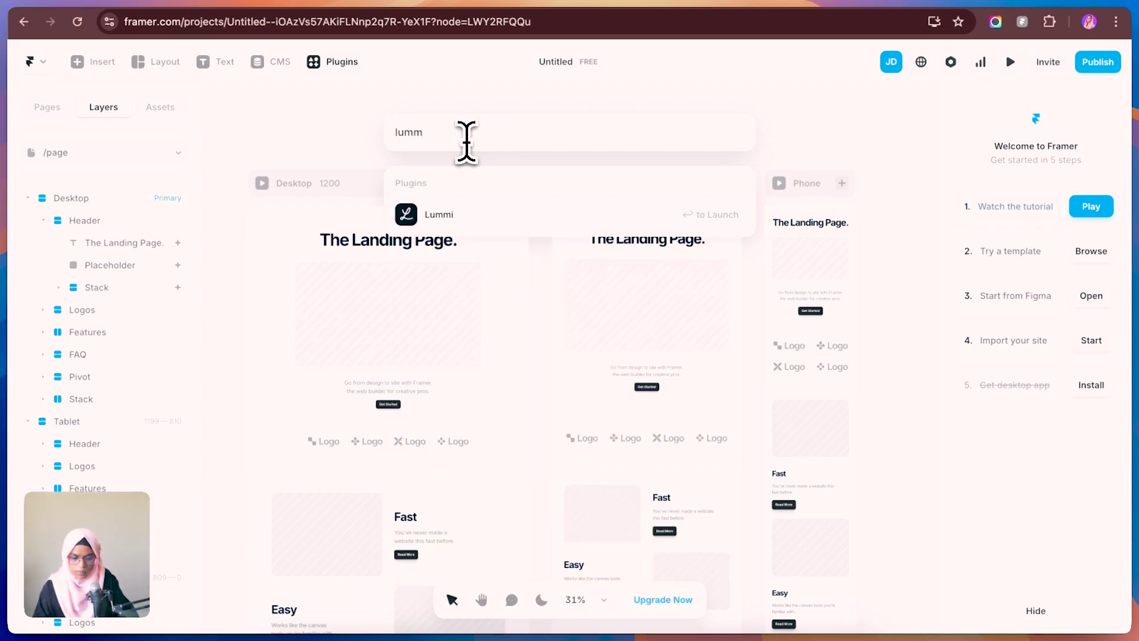
key(Return)
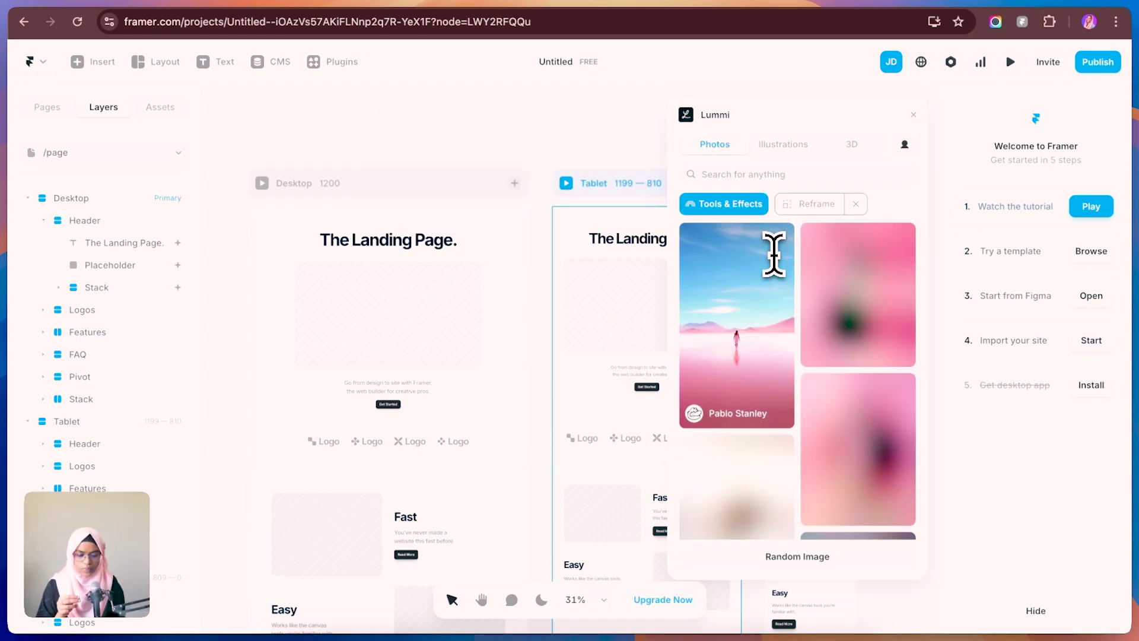
drag(774, 254, 448, 288)
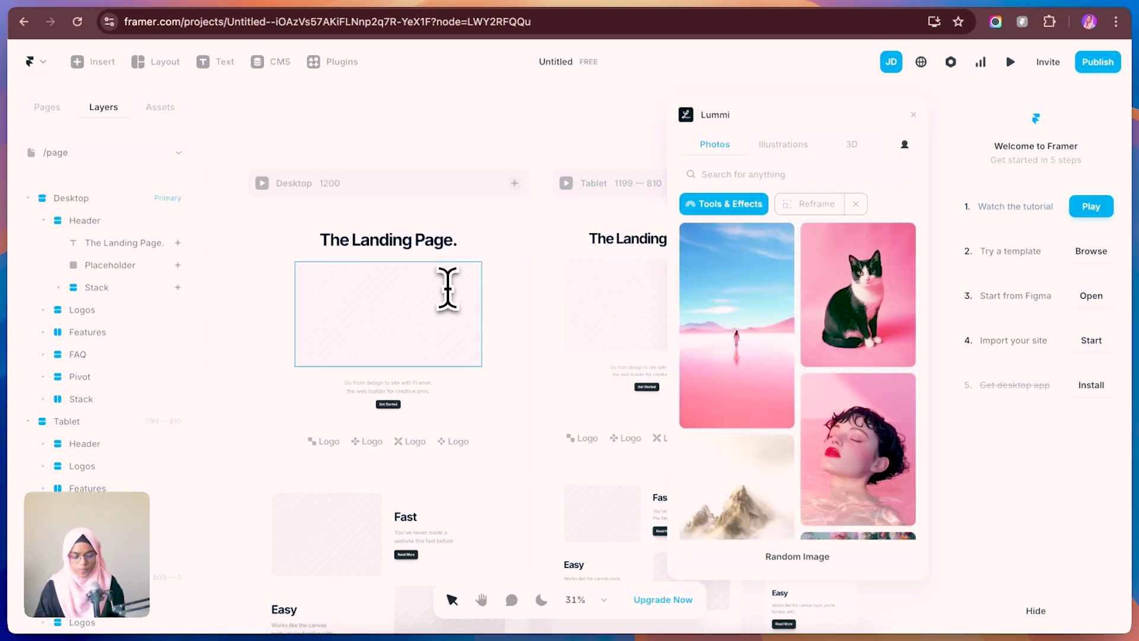
- Search the available plugins for "icon", "logo" and "google", and close the plugin search
key(super+p)
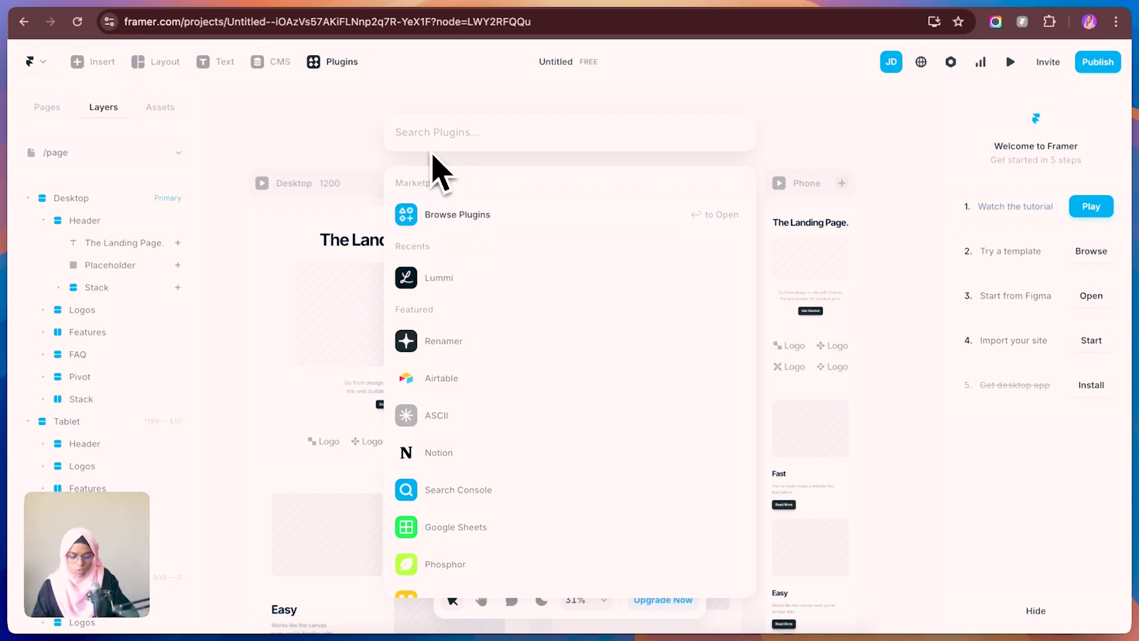
text(icon)
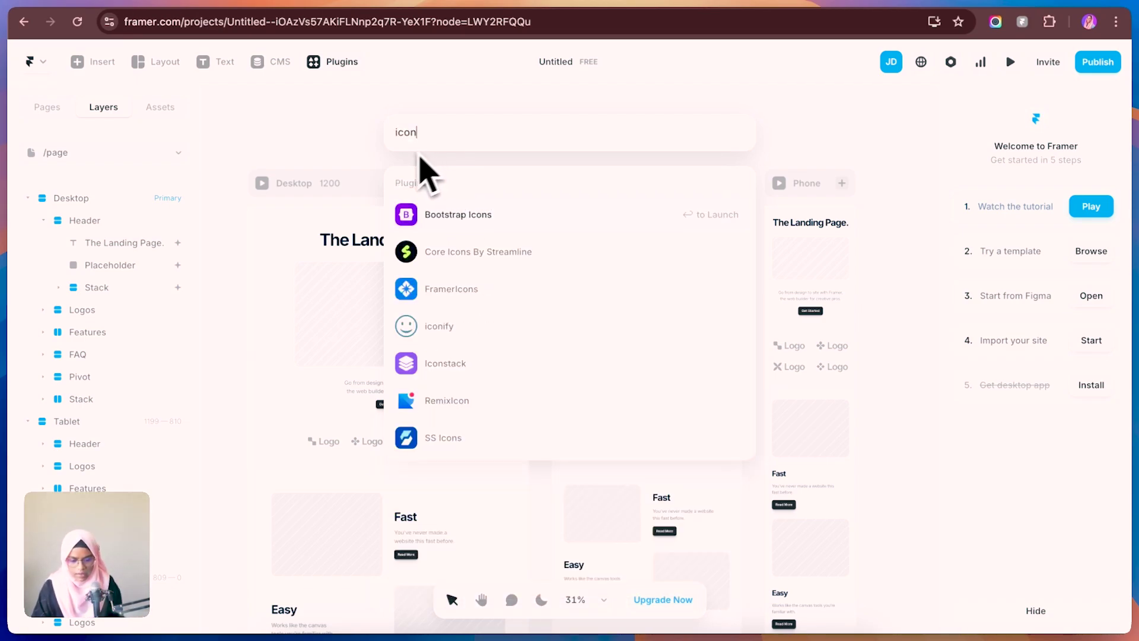
key(BackSpace)
key(BackSpace)
key(BackSpace)
key(BackSpace)
text(logo)
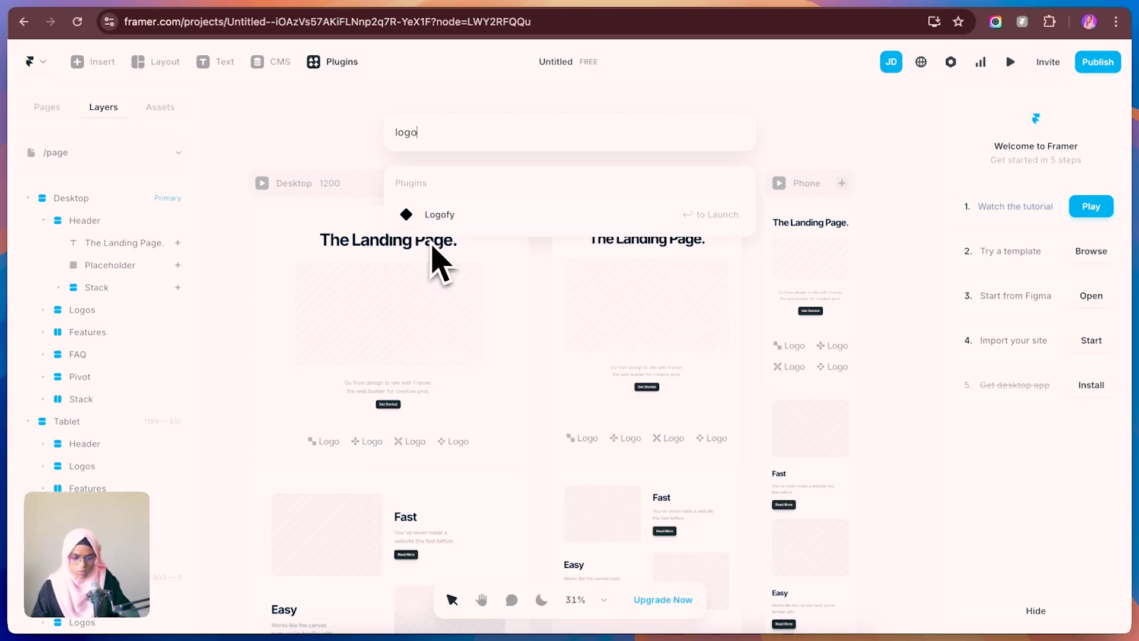
key(BackSpace)
key(BackSpace)
key(BackSpace)
key(BackSpace)
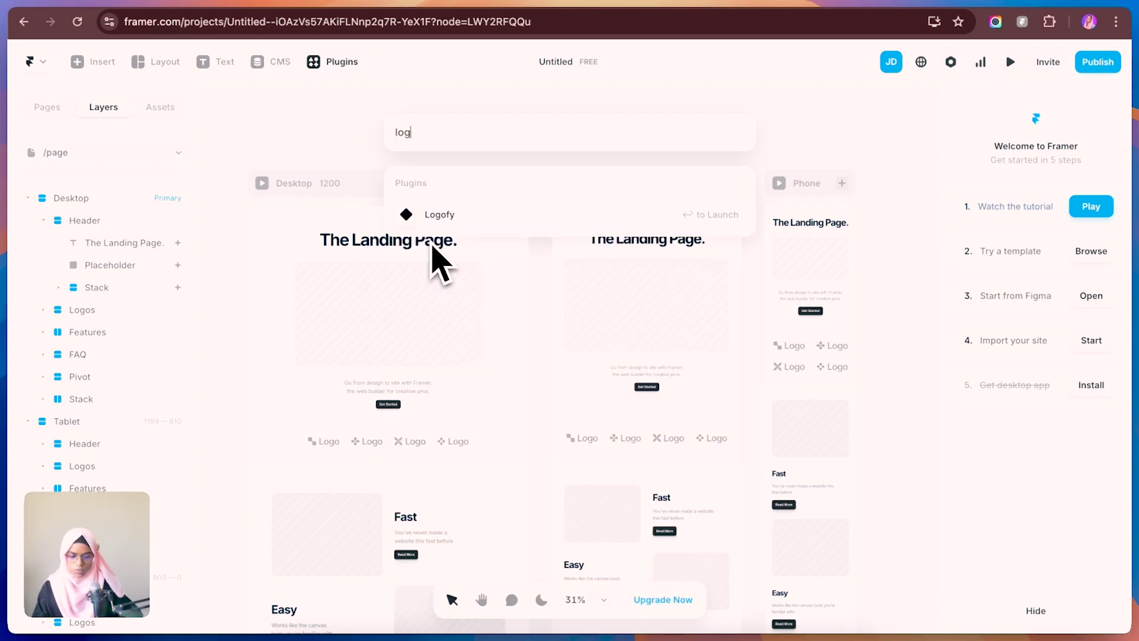
text(google)
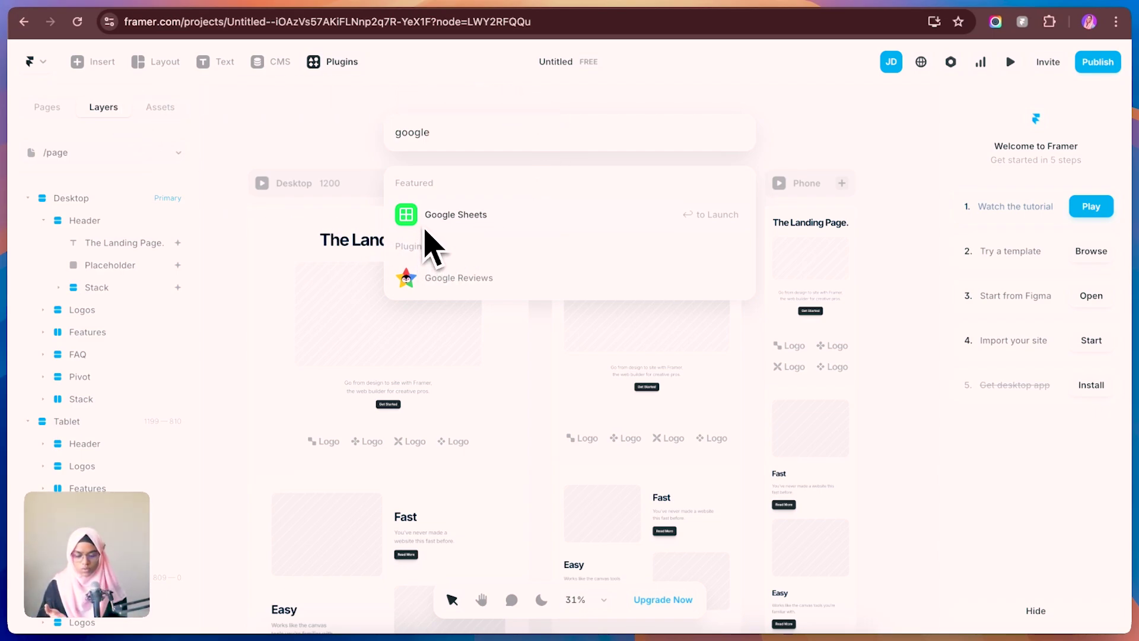
click(286, 157)
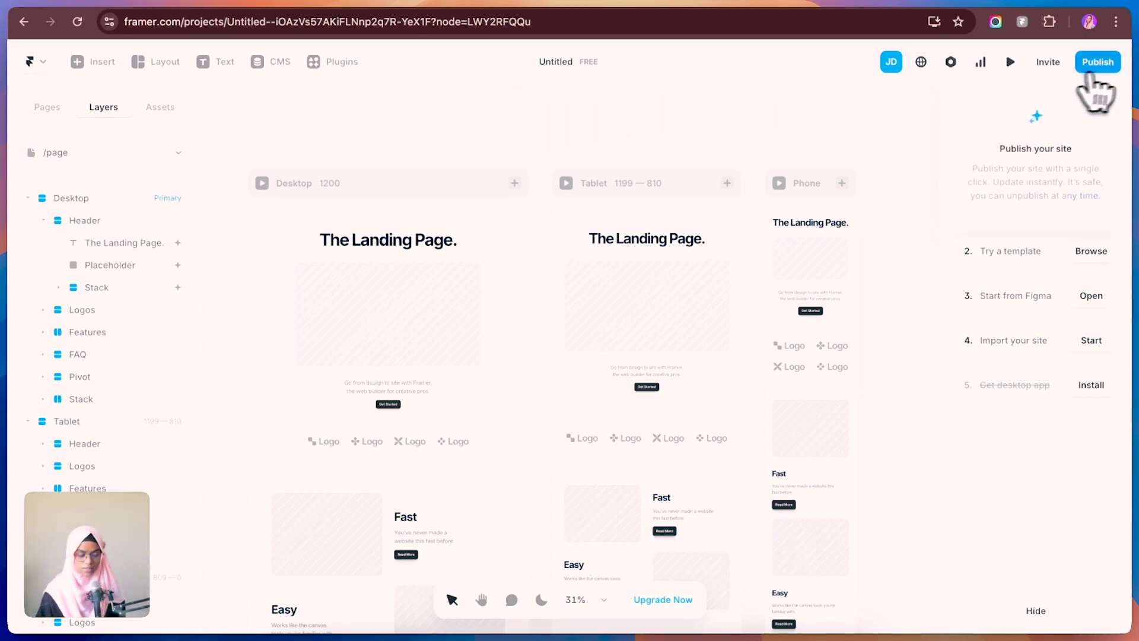
- Publish the project to its free framer.app address and close the publishing details
click(1109, 70)
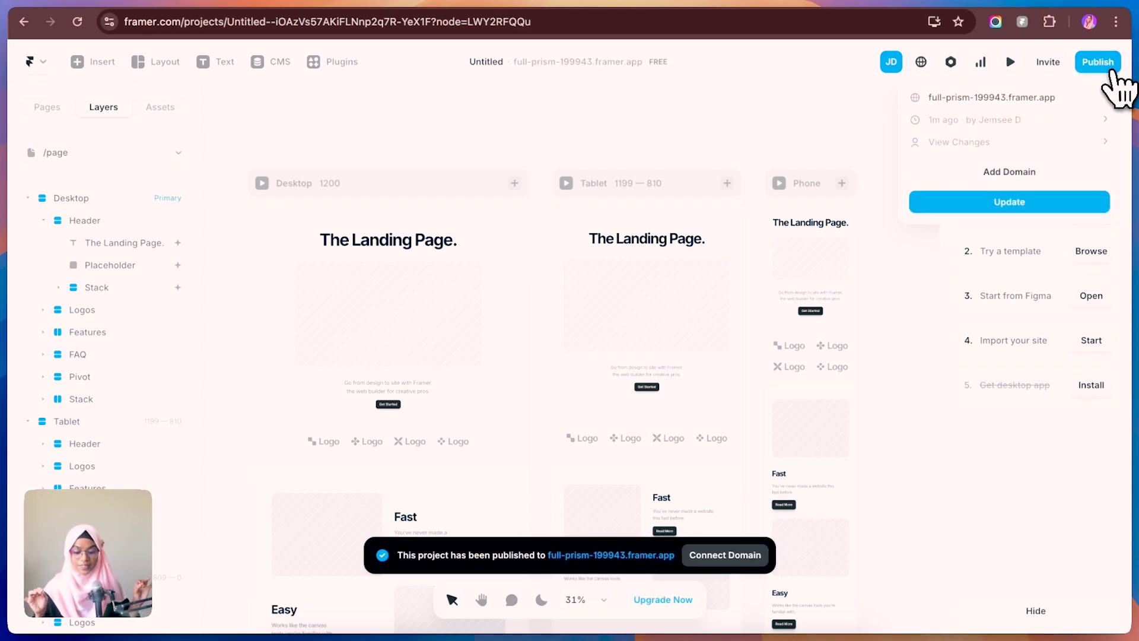
click(879, 148)
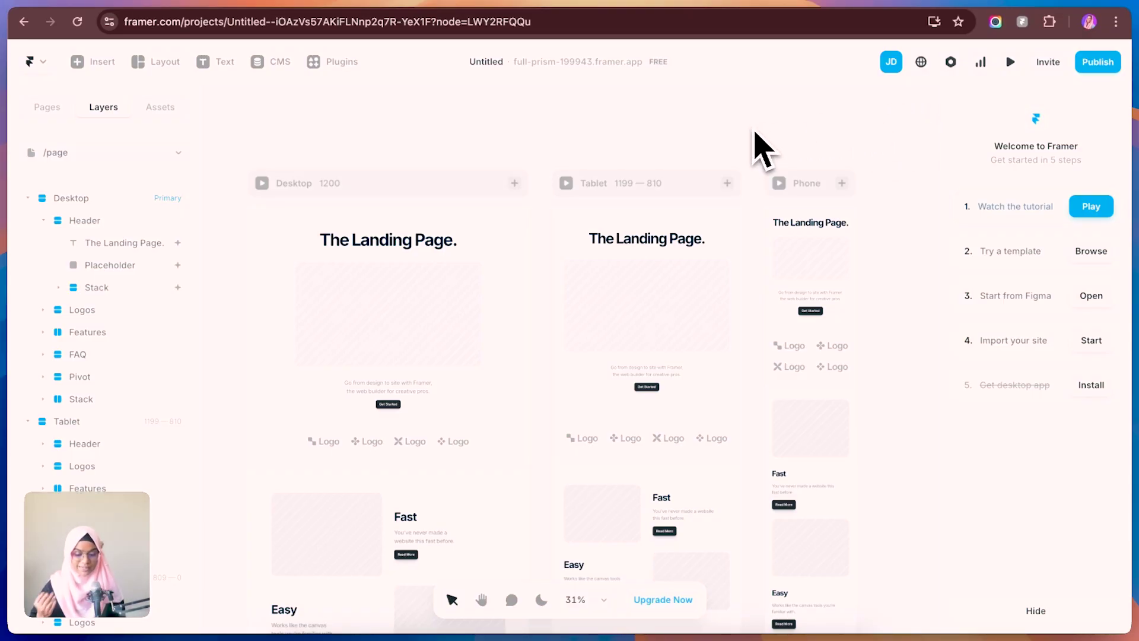
- Examine the site's domain settings, including the base domain and the free Framer subdomain option with its .framer.website ending
click(950, 63)
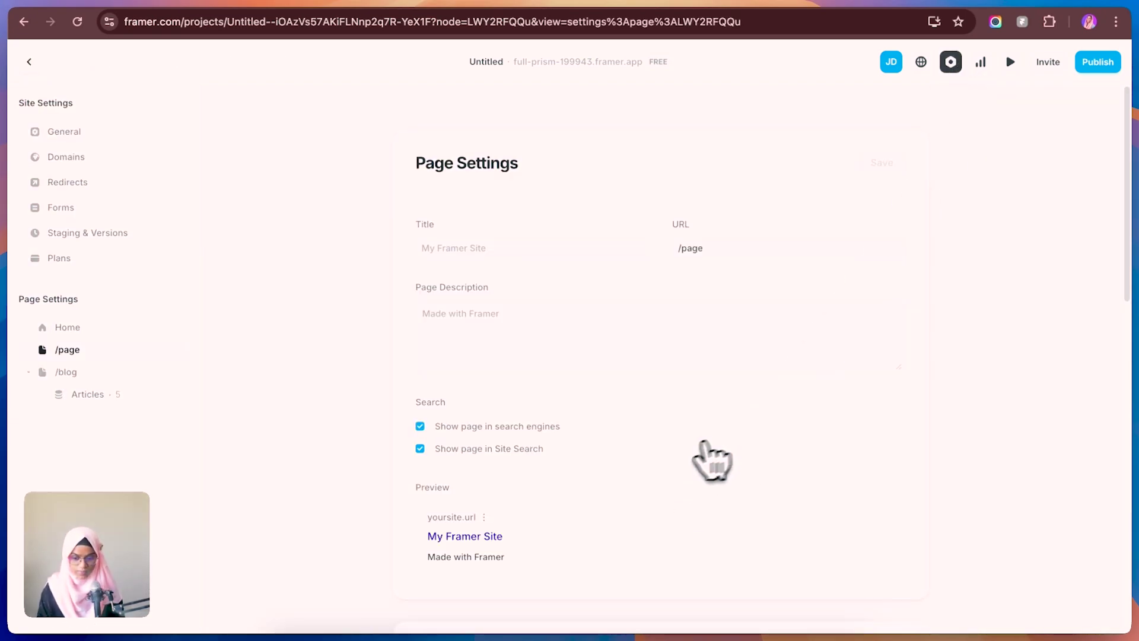
click(76, 159)
scroll(555, 475, down, 2)
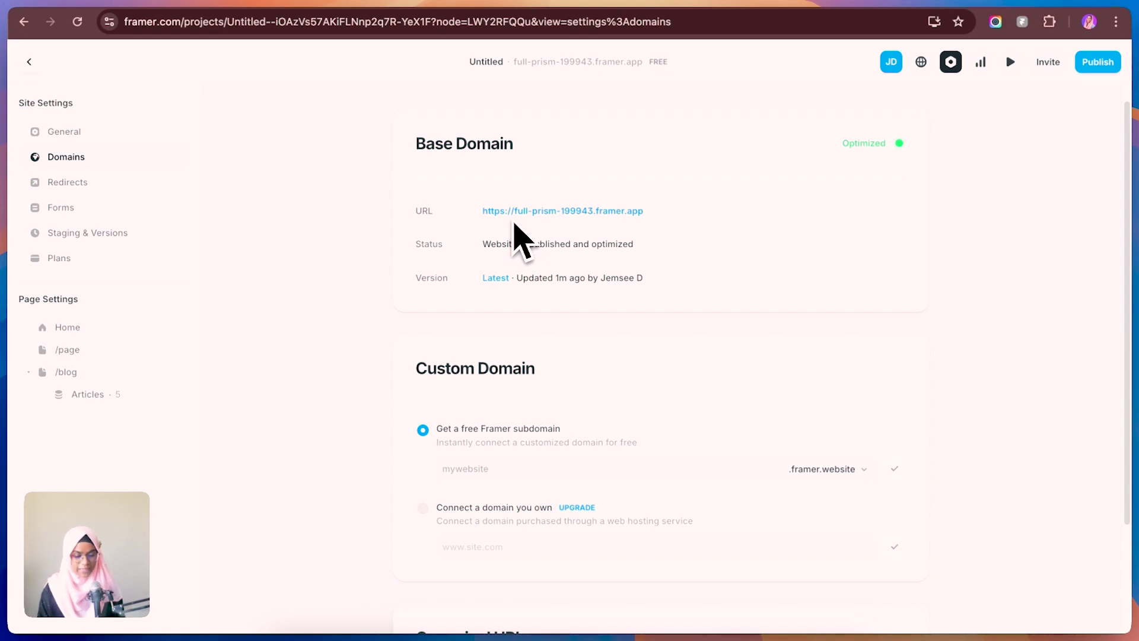
click(473, 471)
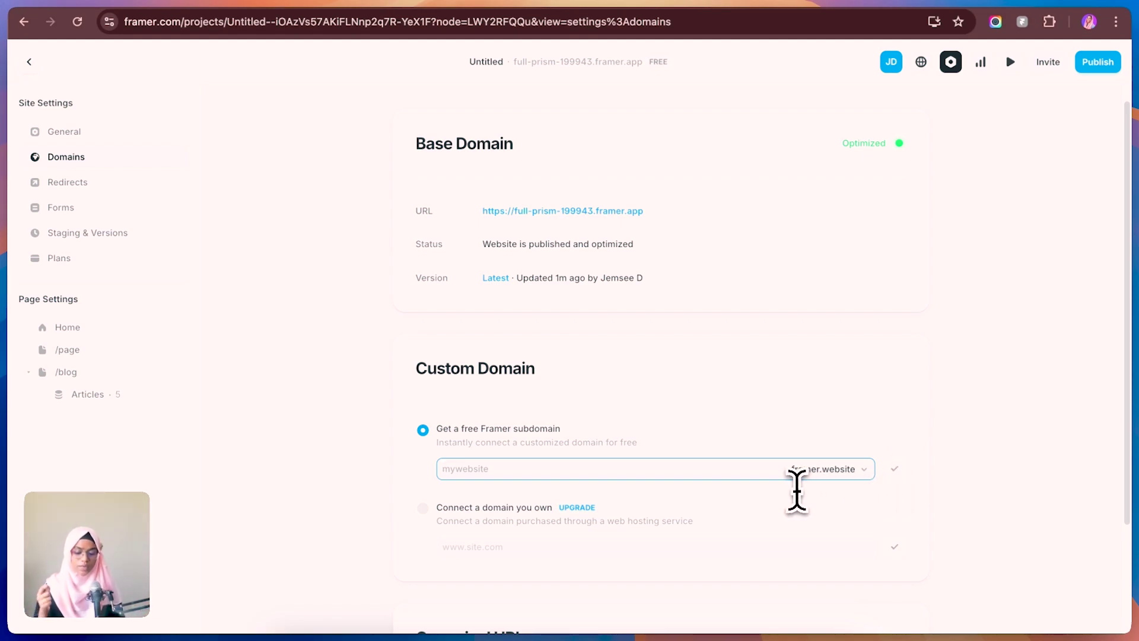
click(837, 473)
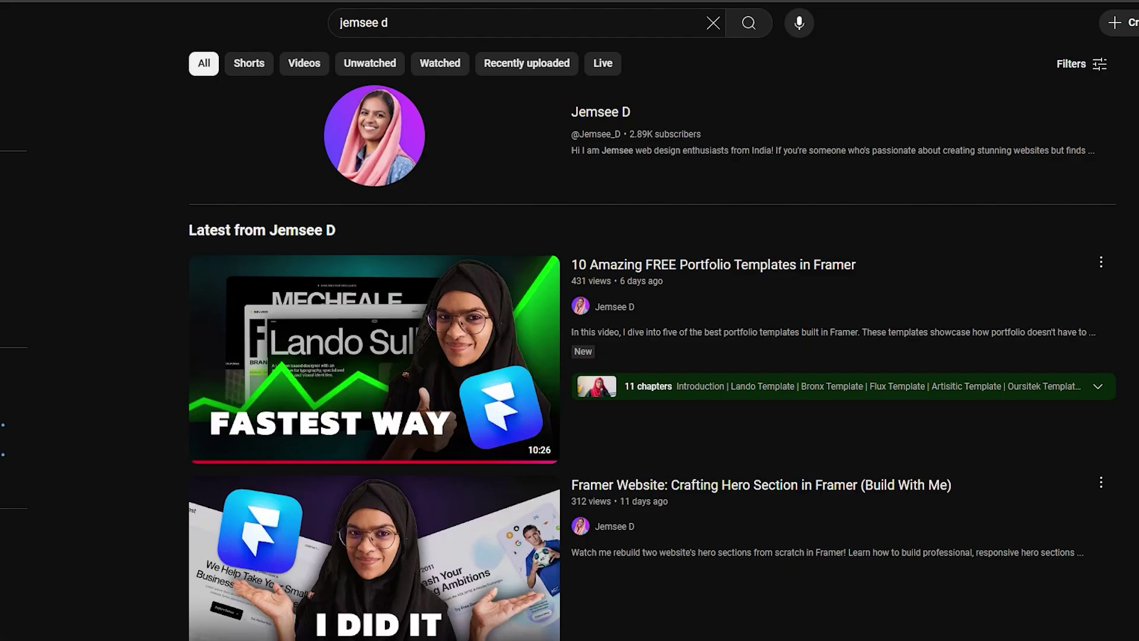
click(462, 360)
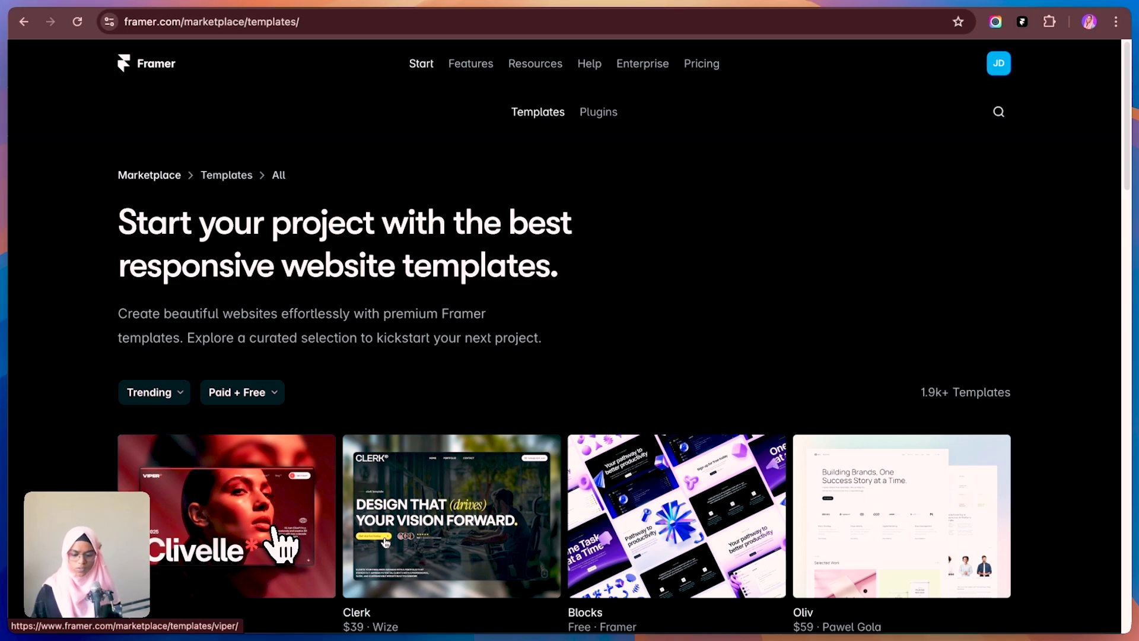
- Open the Viper template from the Framer marketplace, preview its live site and return to the template page
click(275, 529)
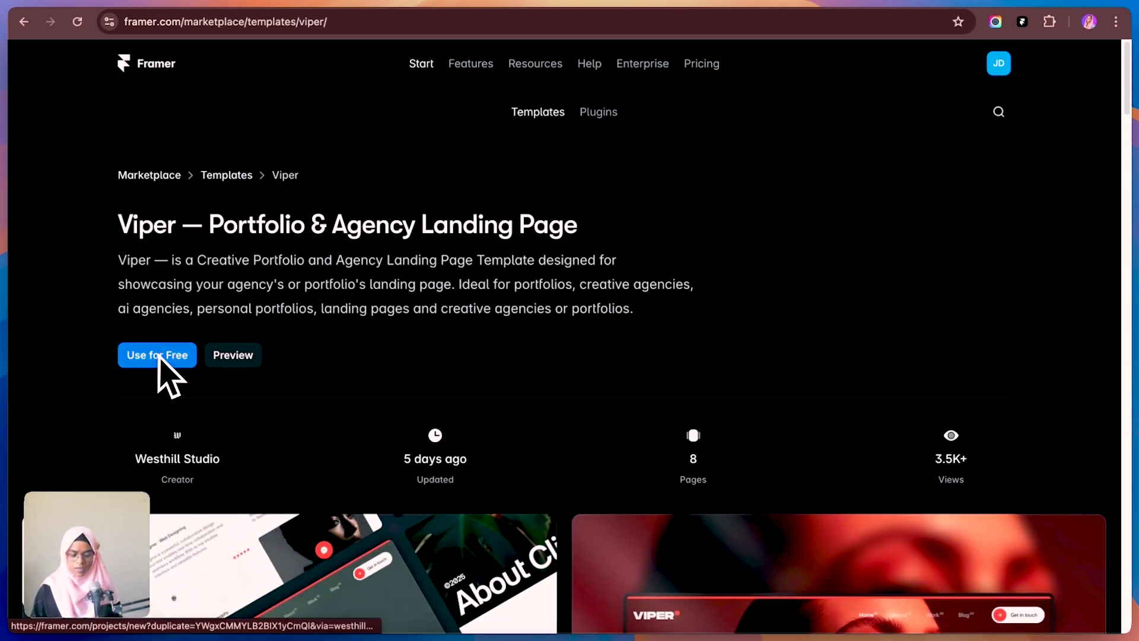
click(237, 359)
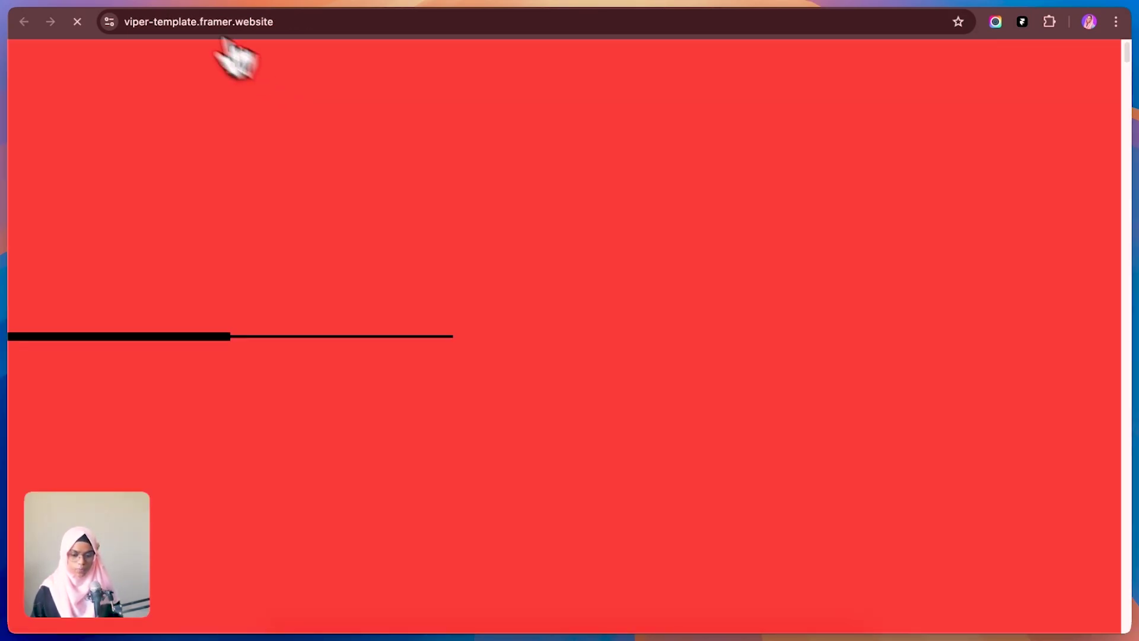
key(super+bracketleft)
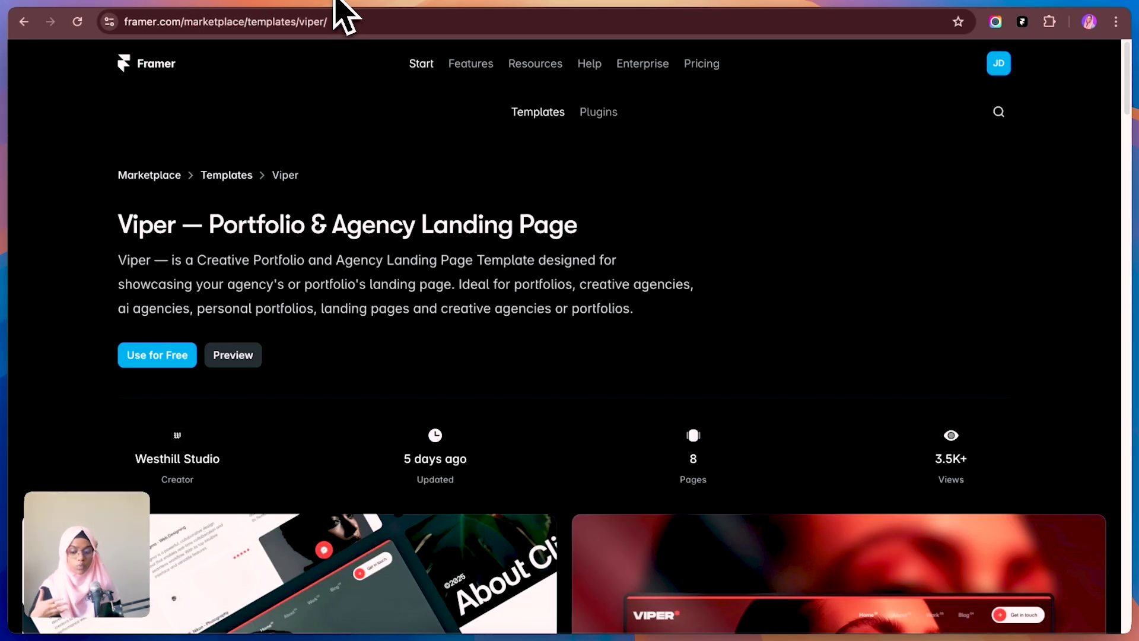
- Use the Viper template for free by copying the project to the account
click(159, 359)
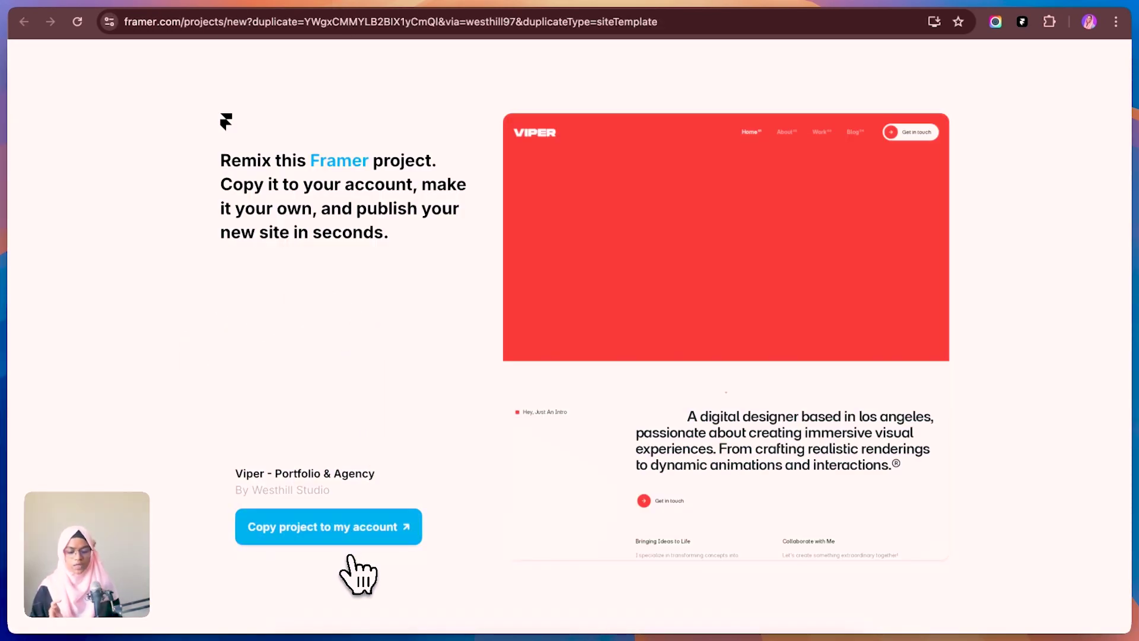
click(375, 542)
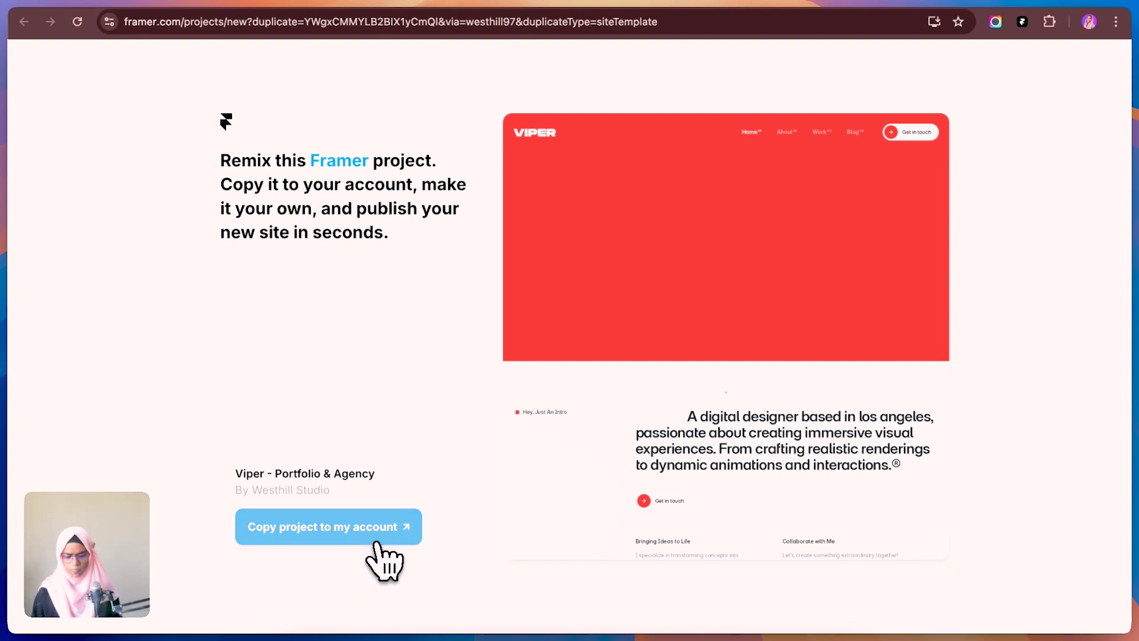